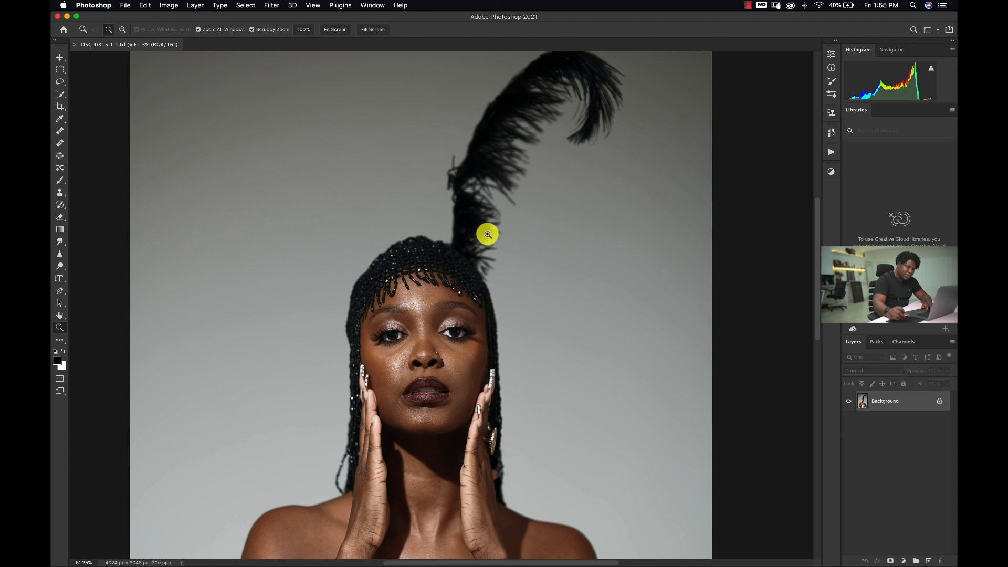
Step: Run the Advanced Frequency Separation 16Bit action on the portrait with a Gaussian Blur radius of 10 pixels
drag(395, 329, 408, 202)
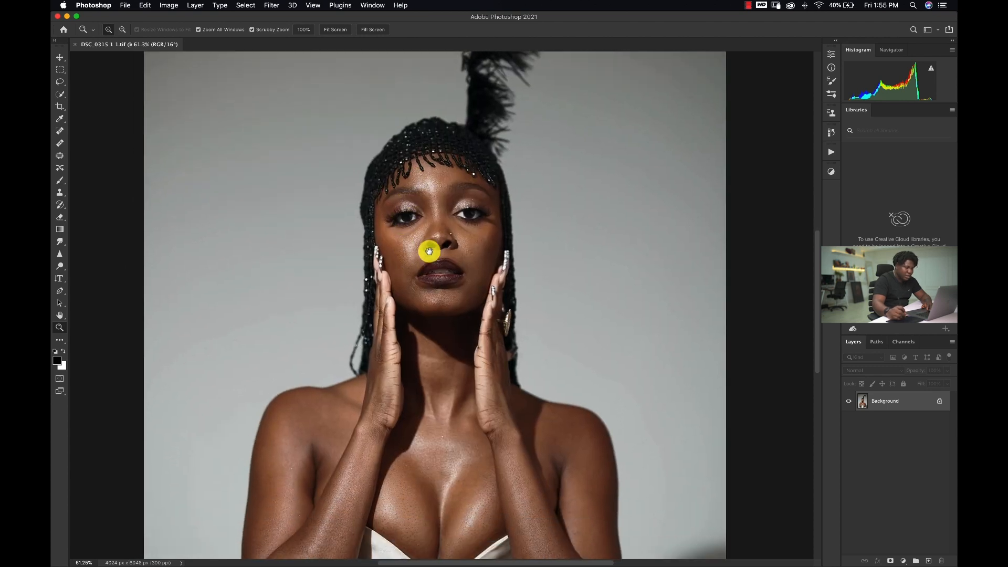
drag(414, 297, 405, 233)
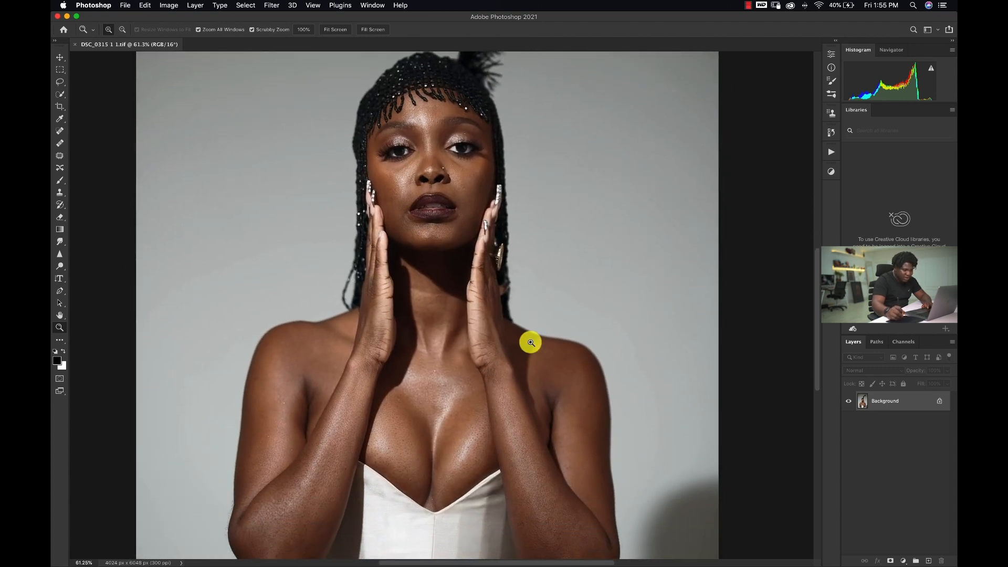
drag(454, 178, 464, 211)
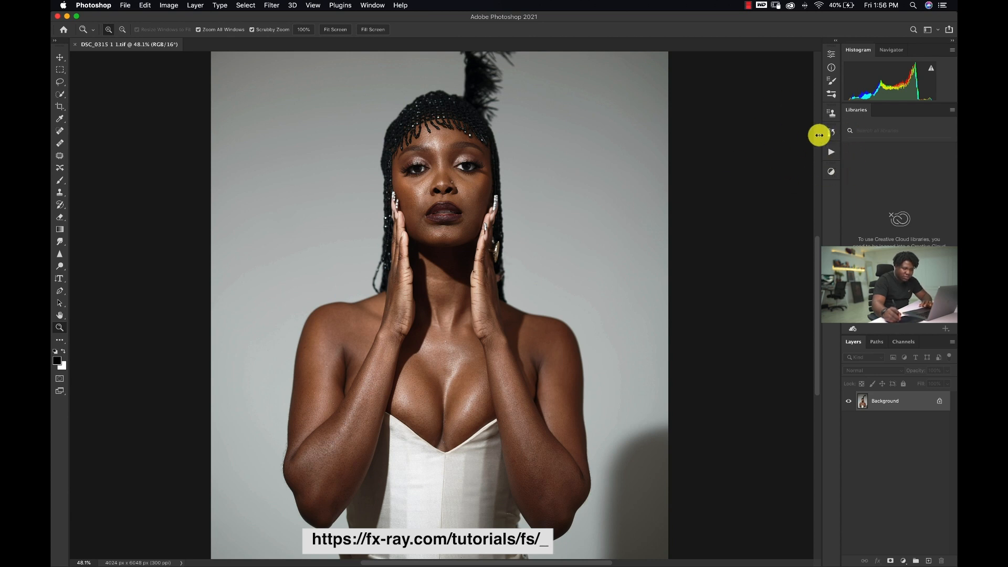
click(833, 153)
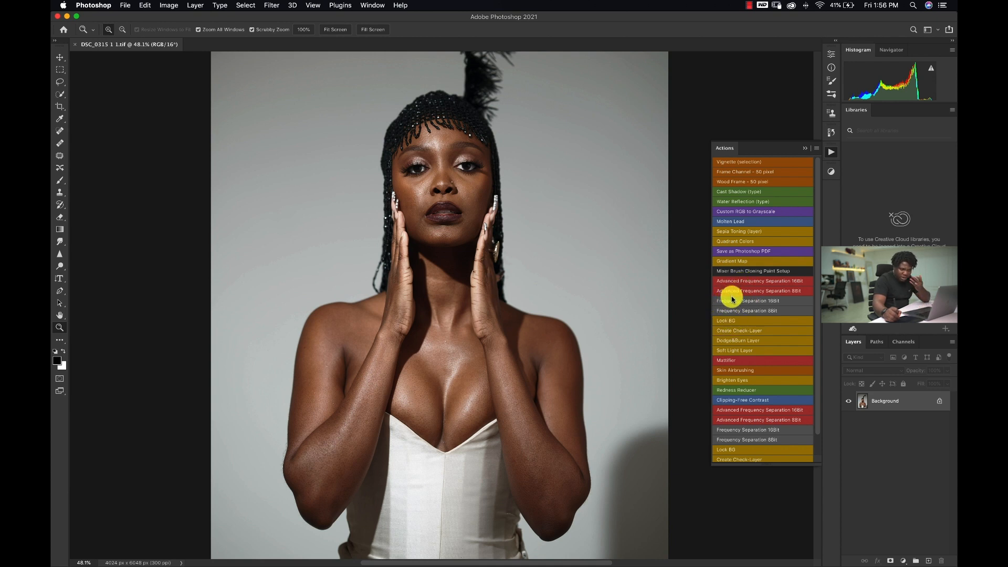
click(749, 283)
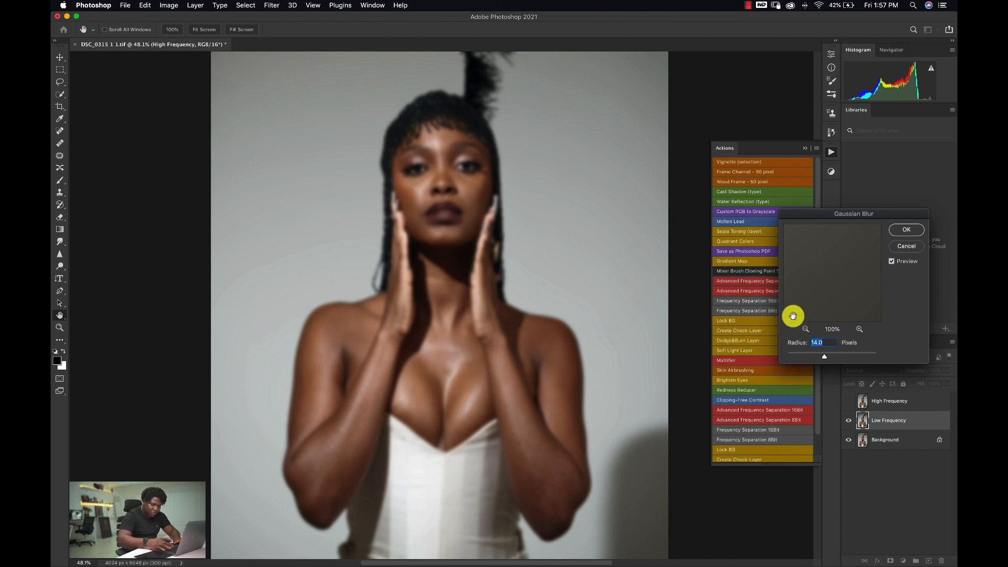
text(0)
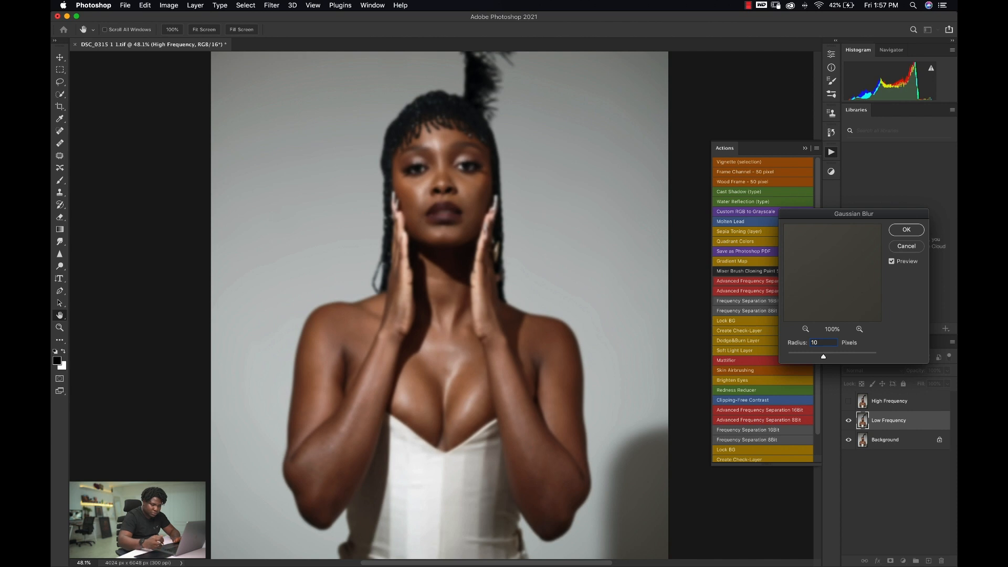
click(911, 232)
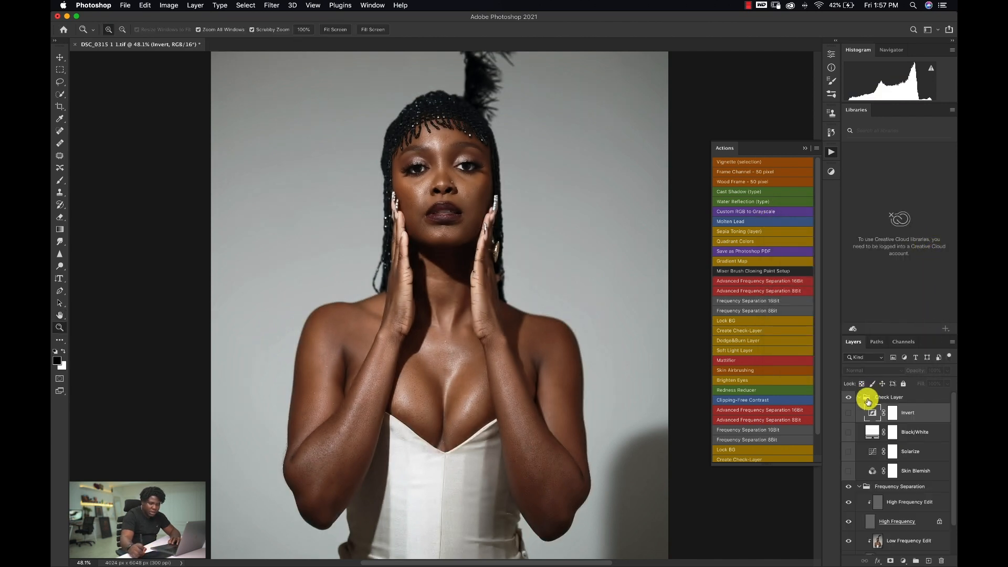
Step: Collapse and hide the Check Layer group and close the list of actions
scroll(912, 423, down, 2)
scroll(913, 424, up, 2)
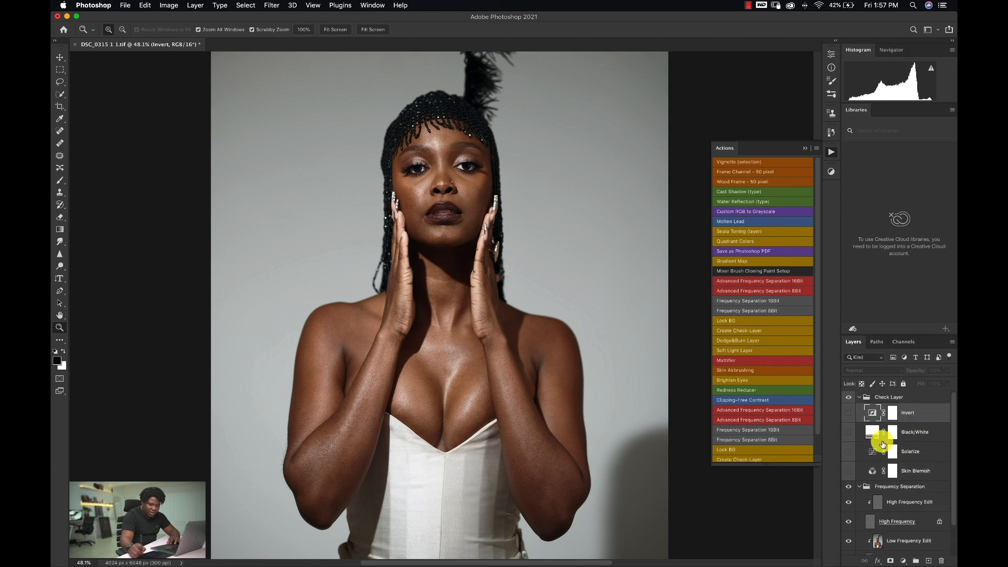
click(859, 398)
click(848, 397)
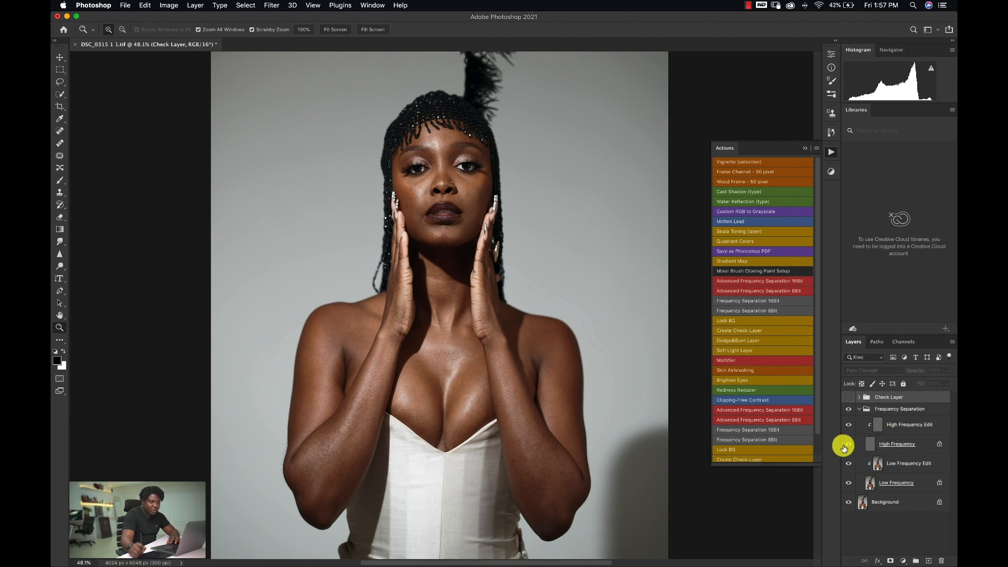
click(804, 147)
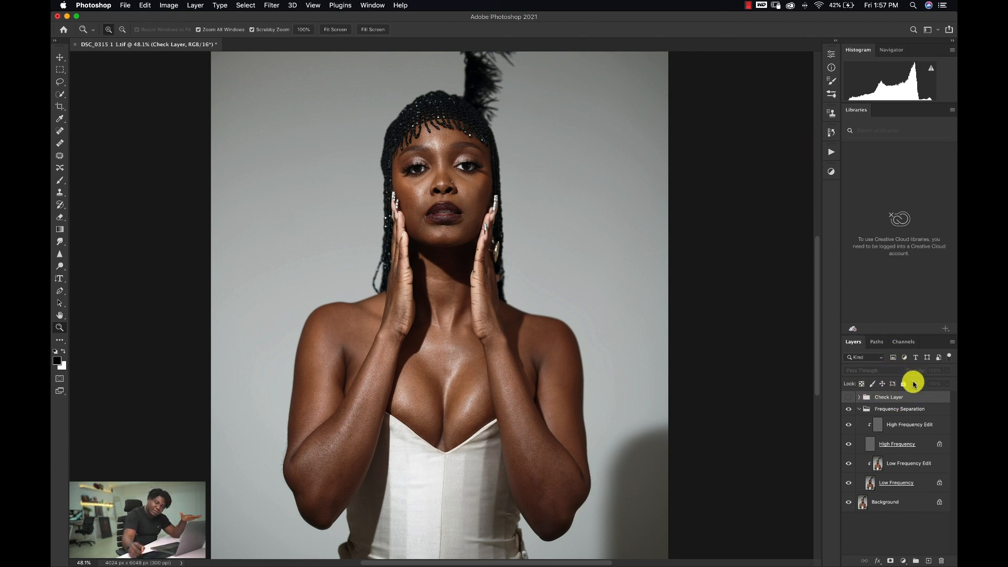
alt+click(877, 433)
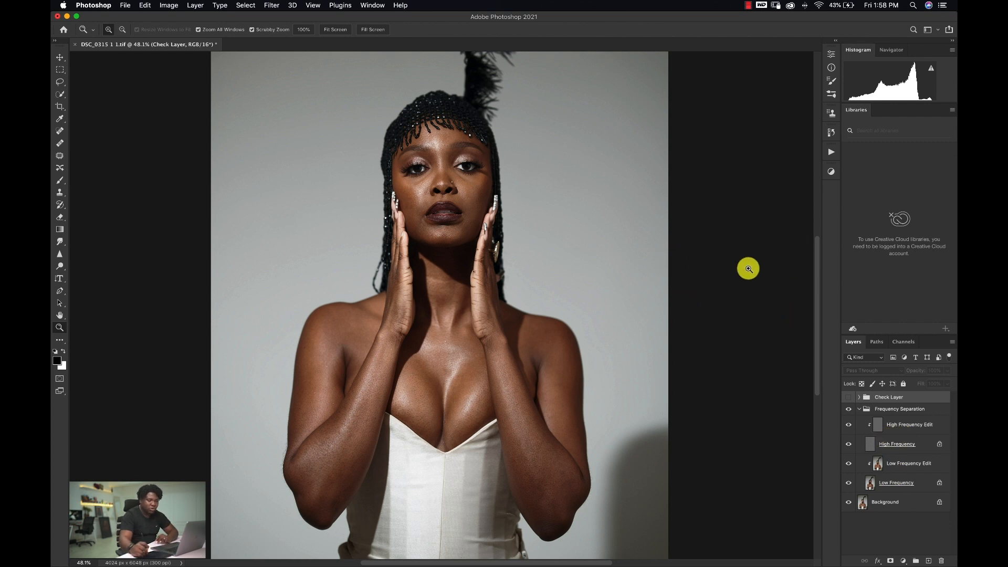
Step: Delete the Frequency Separation and Check Layer groups, leaving only the Background layer
click(899, 409)
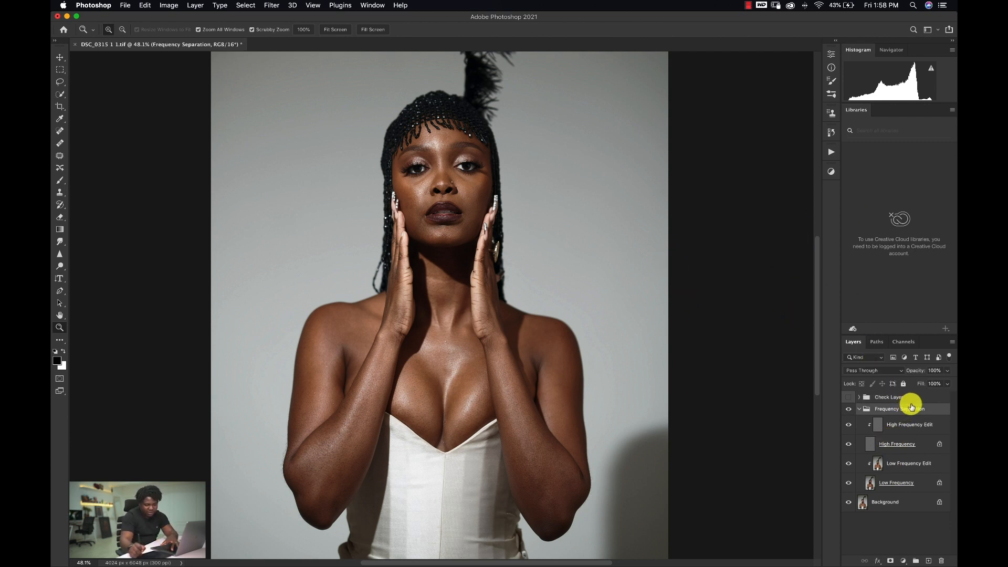
key(Delete)
click(903, 397)
key(Delete)
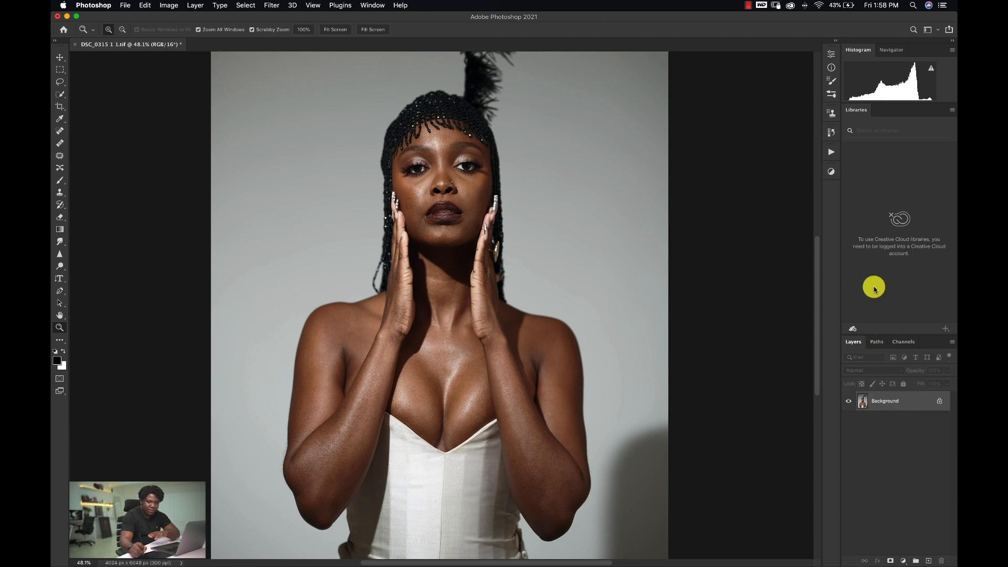
Step: Run the simple Frequency Separation 16Bit action, accepting a Gaussian Blur radius of 14 pixels
click(831, 152)
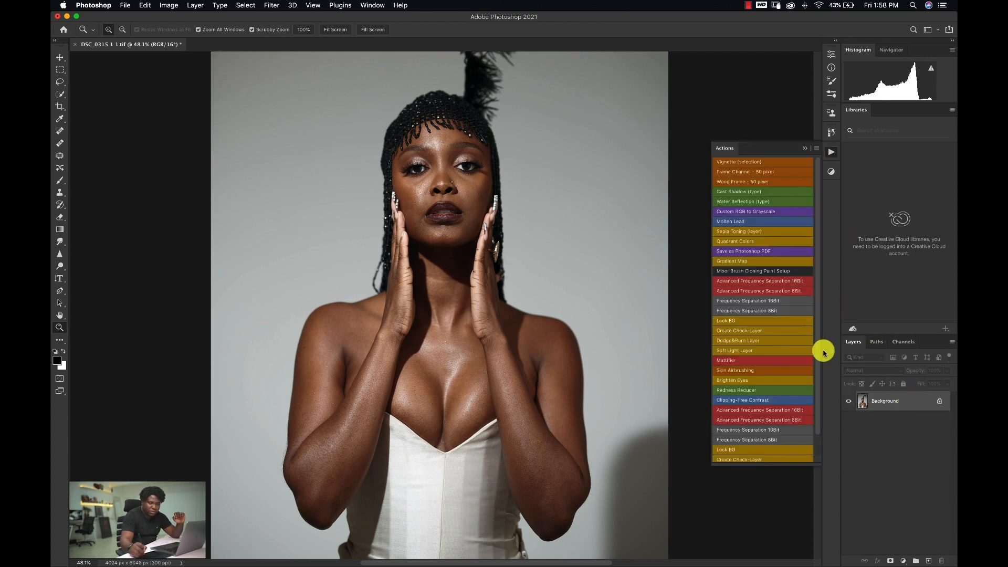
click(764, 304)
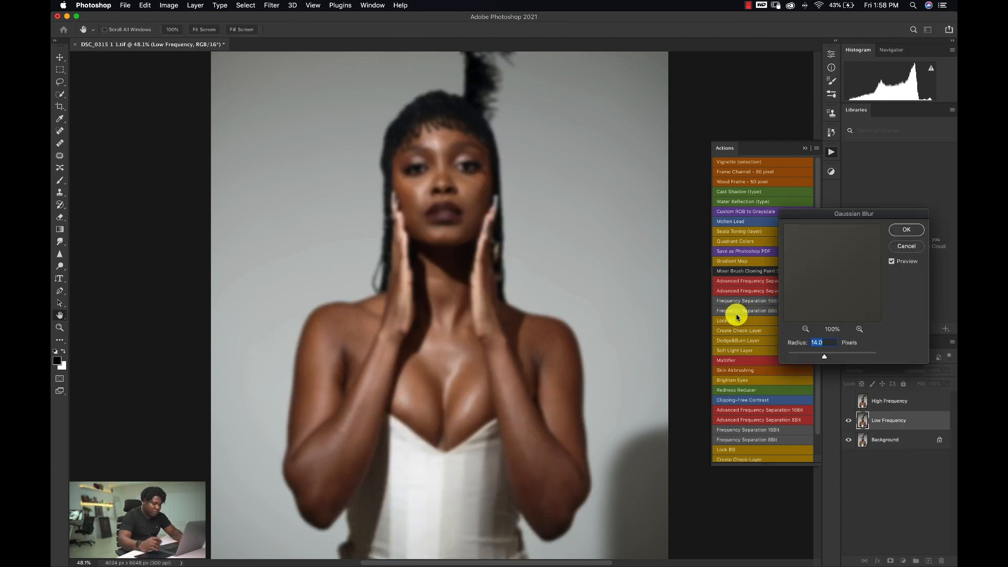
click(907, 231)
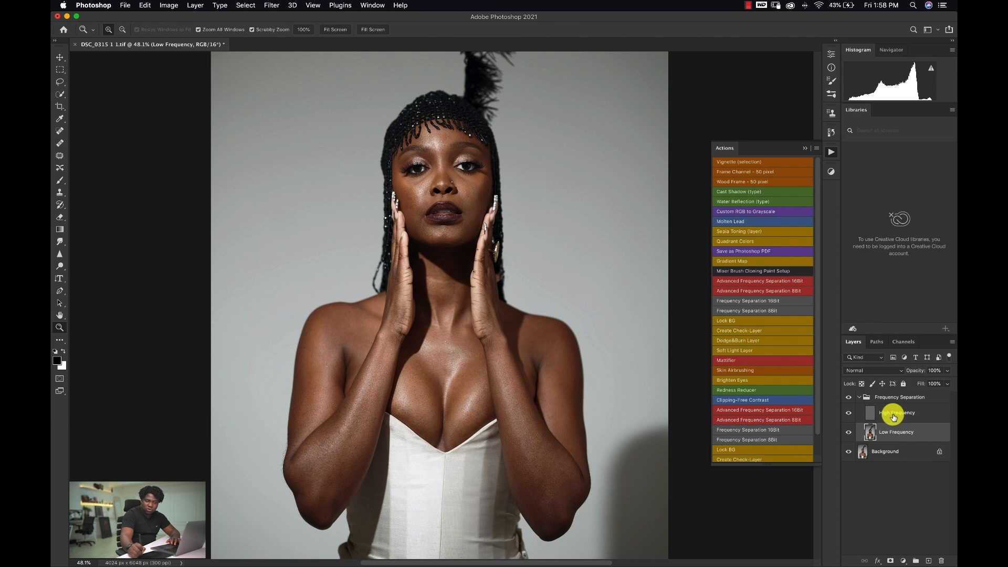
Step: Lower the Low Frequency layer's opacity to 0% and delete the Frequency Separation group
click(916, 413)
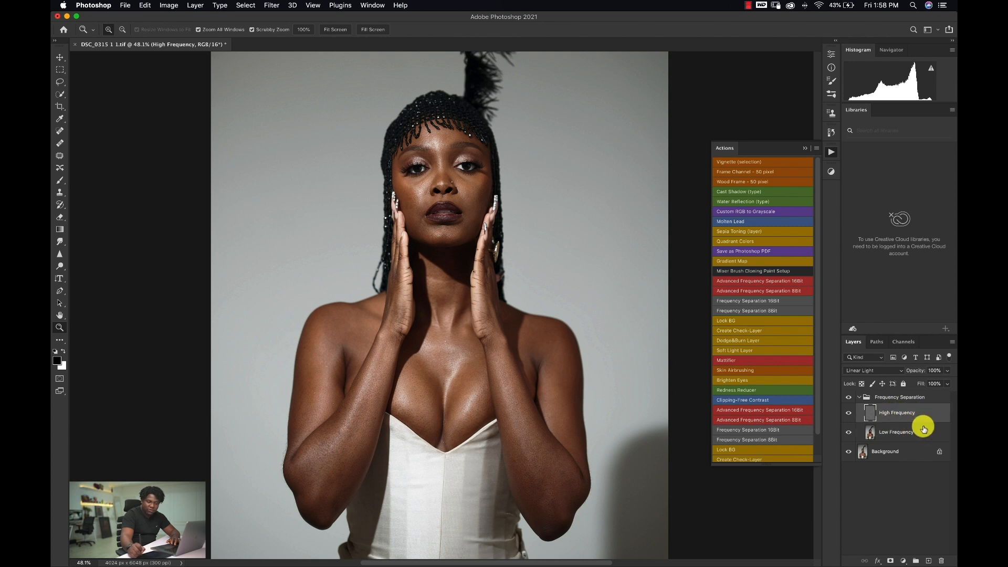
click(926, 437)
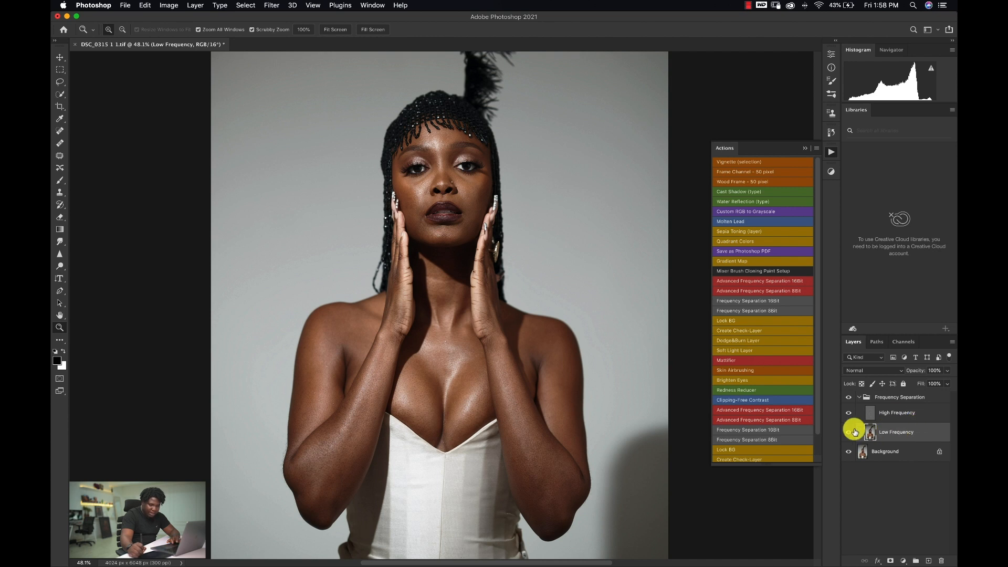
drag(485, 193, 518, 198)
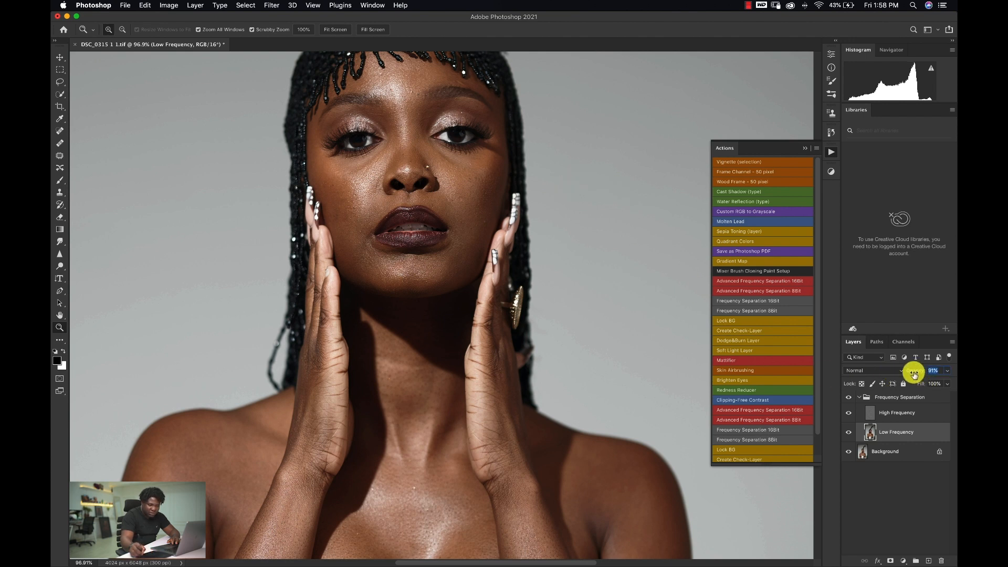
drag(908, 374, 865, 403)
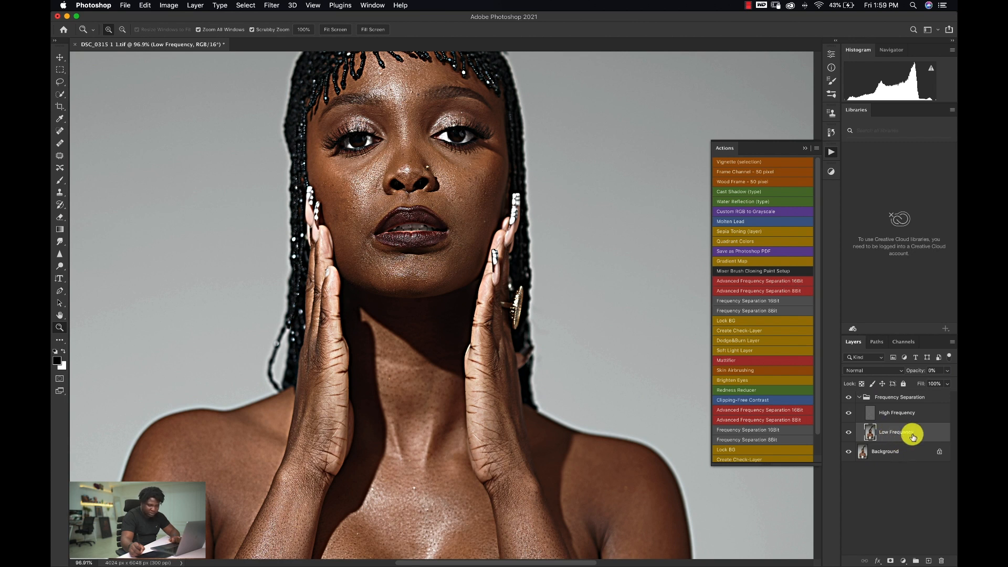
click(895, 398)
key(Delete)
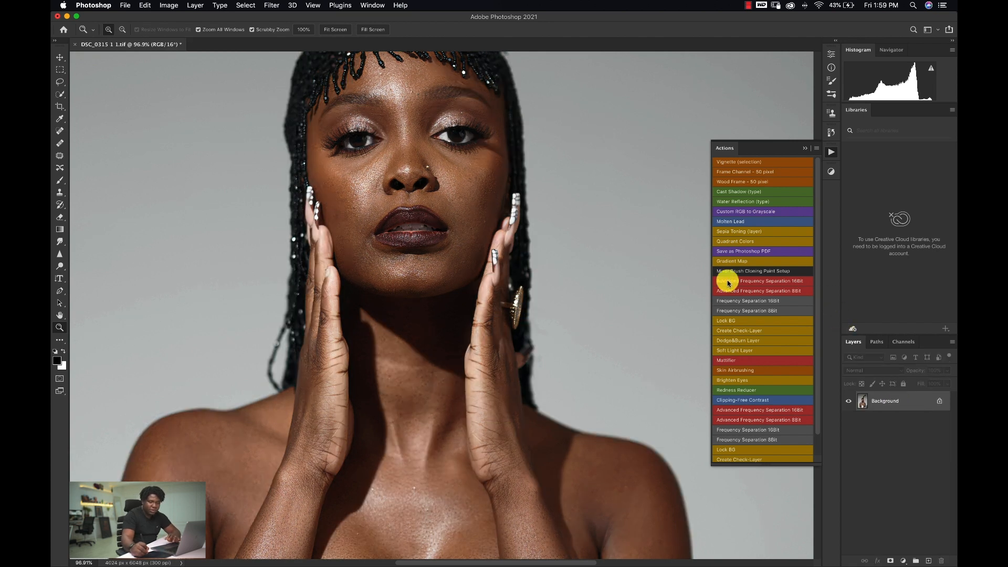
Step: Apply the Advanced Frequency Separation 16Bit action to the Background layer, using a 10-pixel Gaussian Blur radius
click(758, 288)
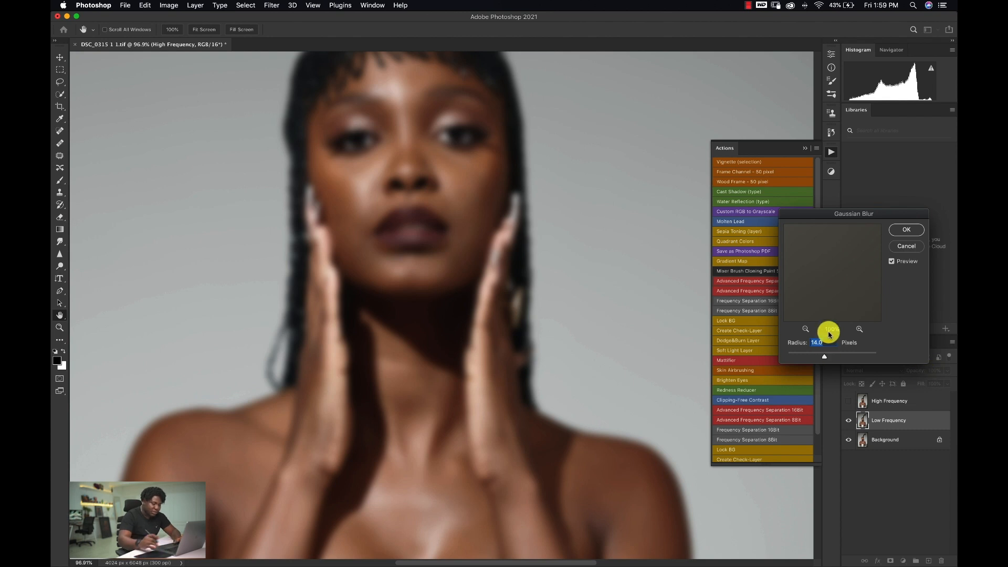
text(10)
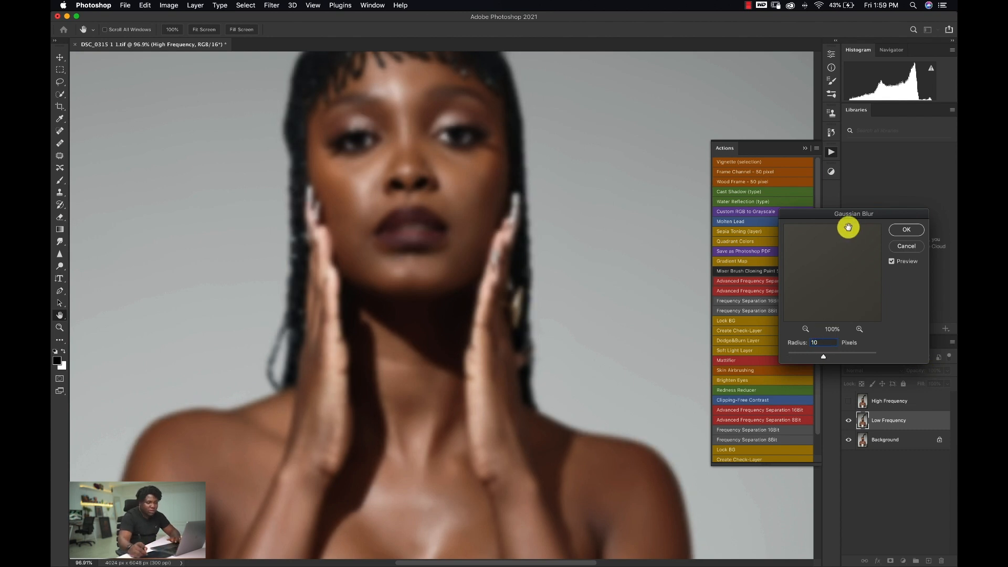
click(906, 231)
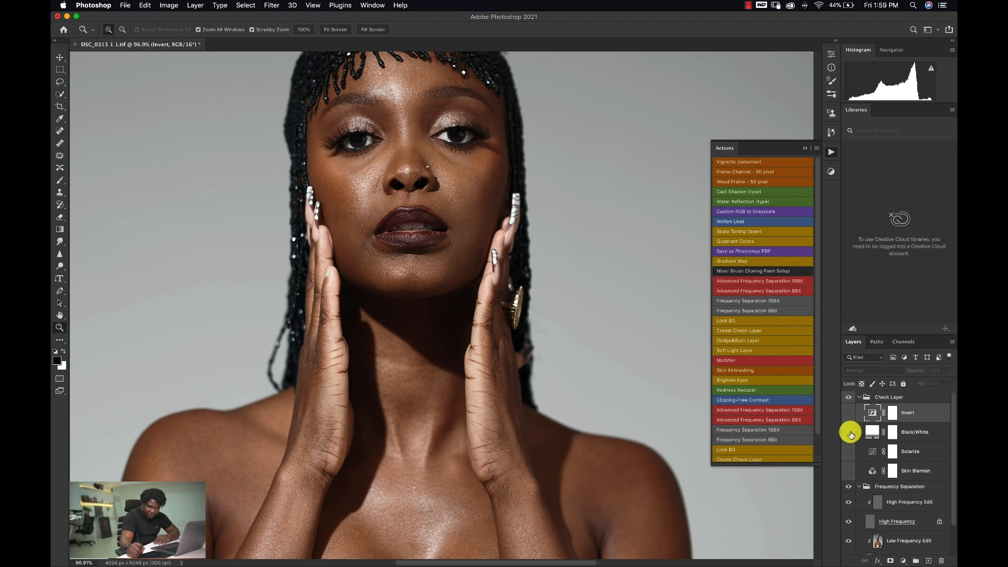
Step: Show the Invert, Black/White and Solarize check layers, and close the list of actions to inspect the portrait unobstructed
click(848, 413)
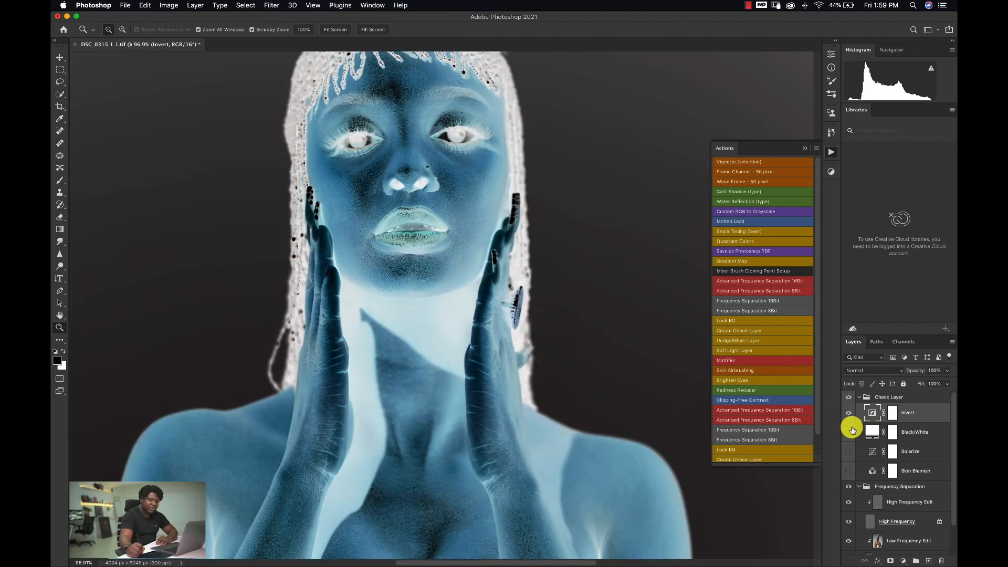
click(849, 432)
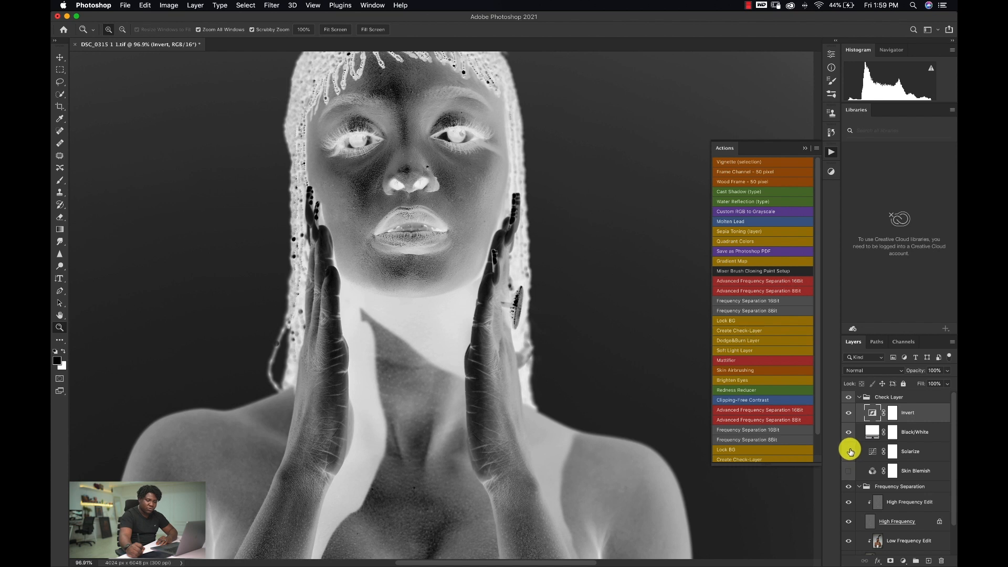
click(849, 452)
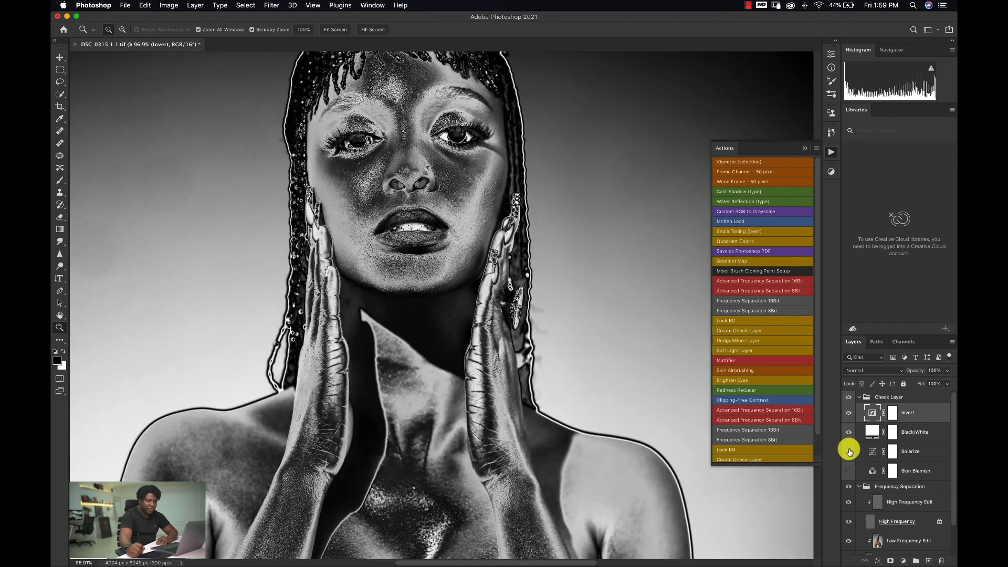
click(772, 181)
click(528, 190)
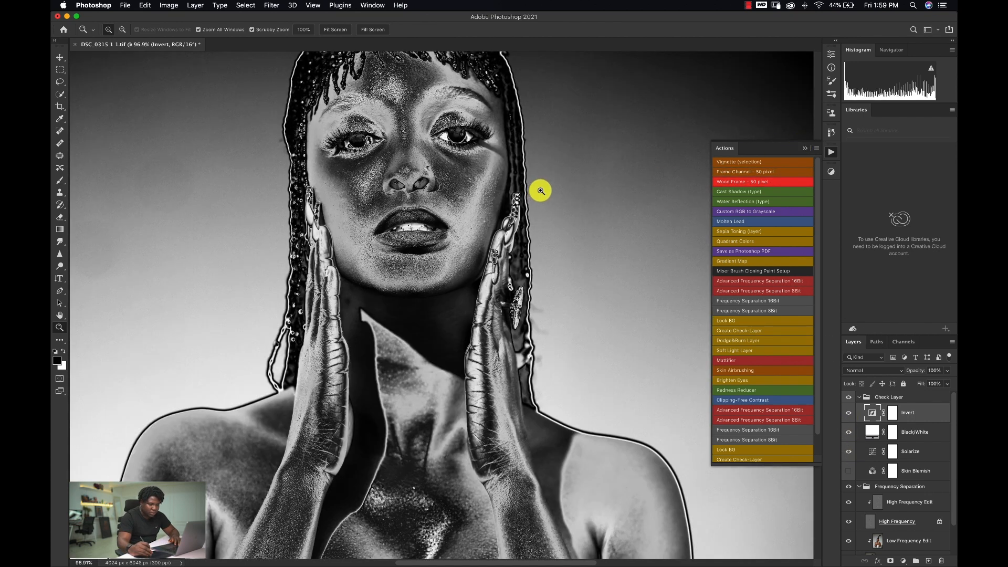
click(805, 148)
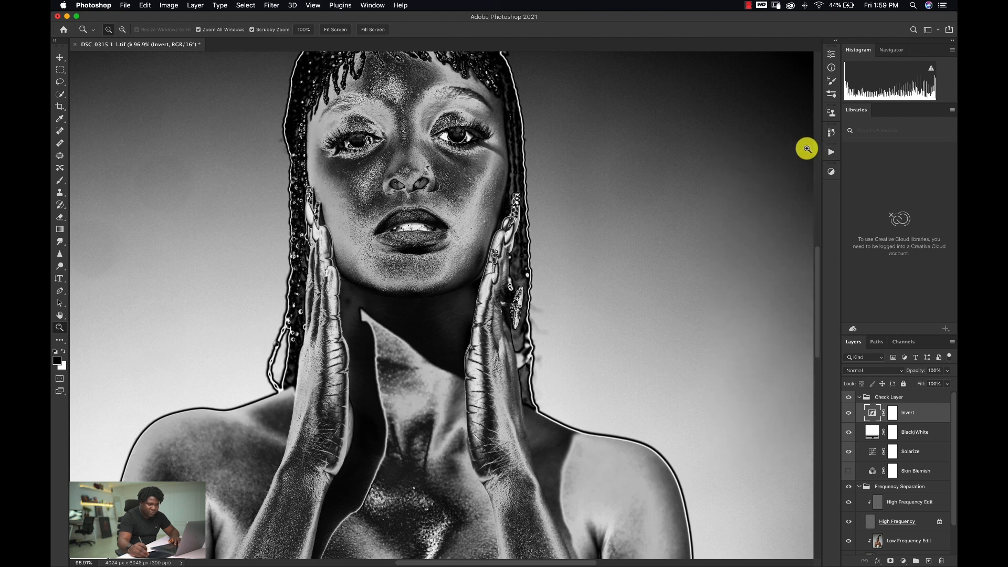
drag(431, 222, 469, 284)
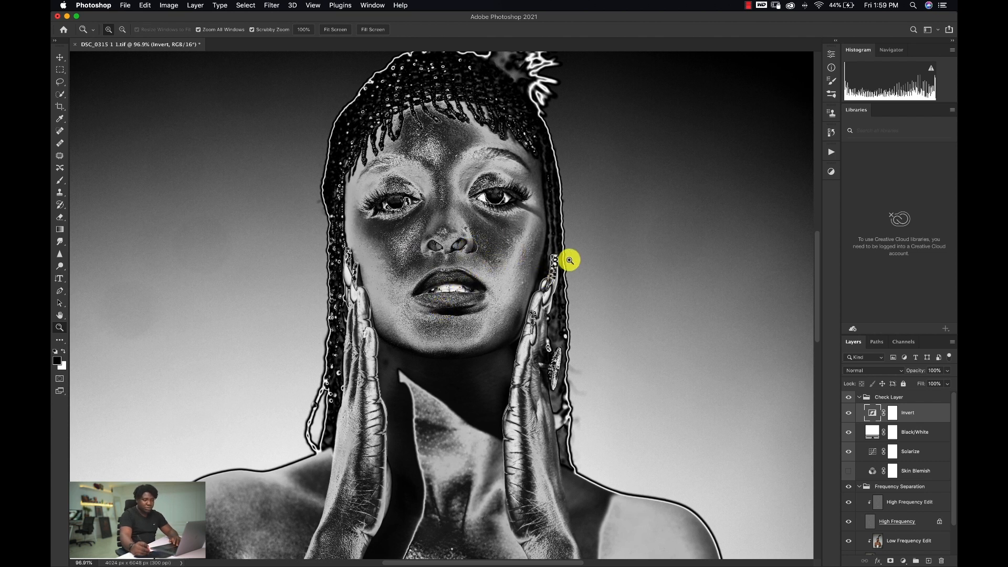
drag(513, 297, 531, 283)
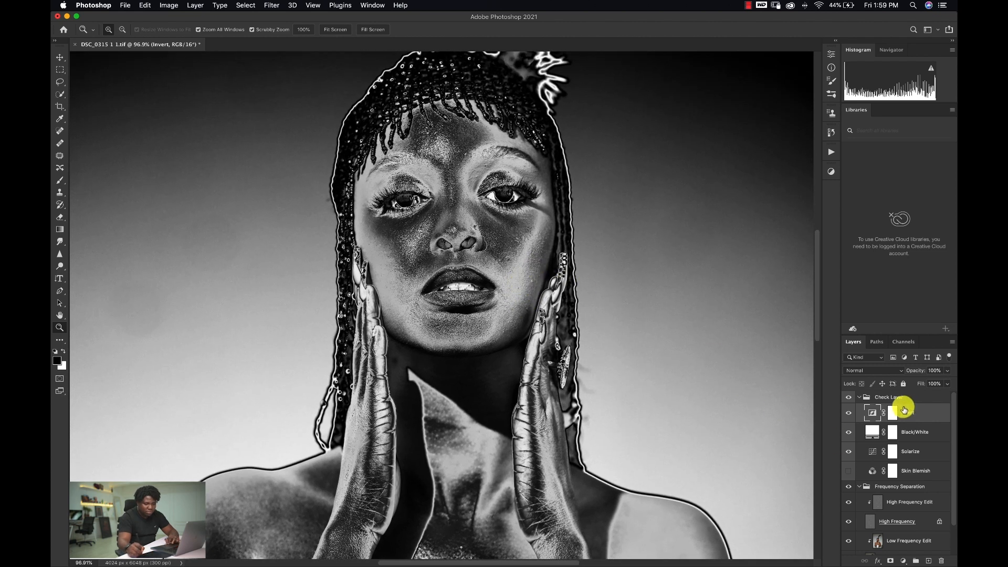
Step: Collapse and hide the Check Layer group, and select the Frequency Separation group
click(903, 397)
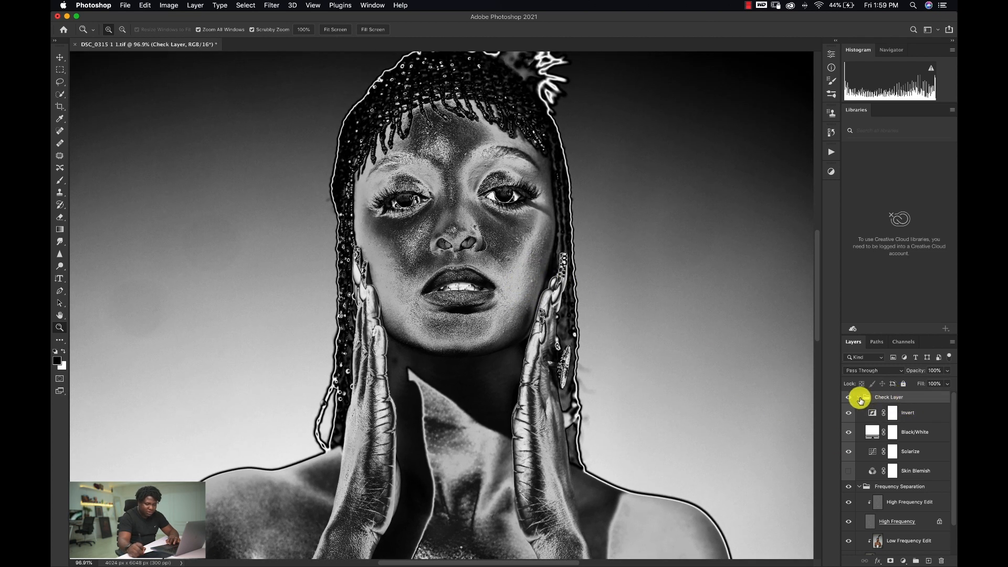
click(859, 397)
click(849, 398)
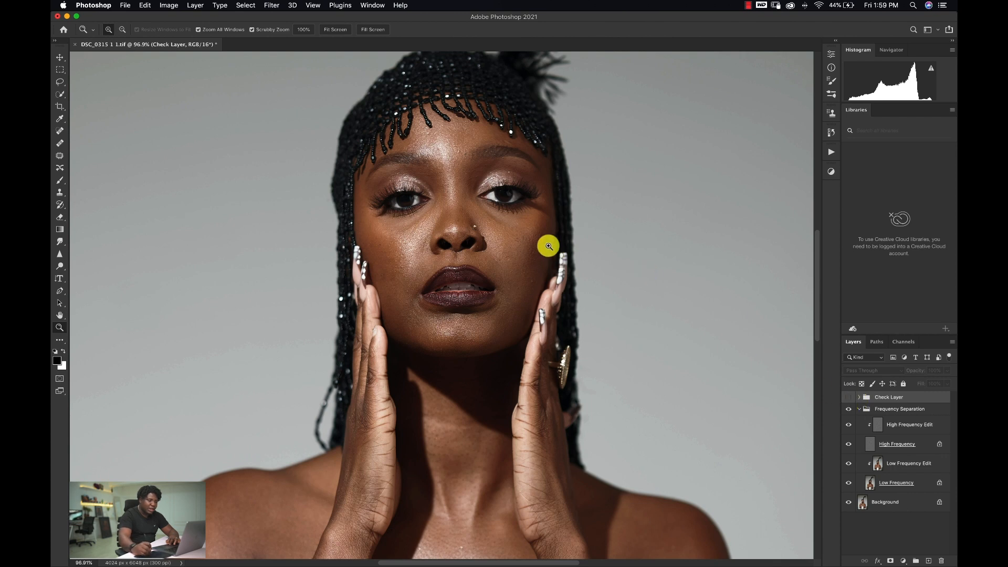
drag(547, 246, 540, 247)
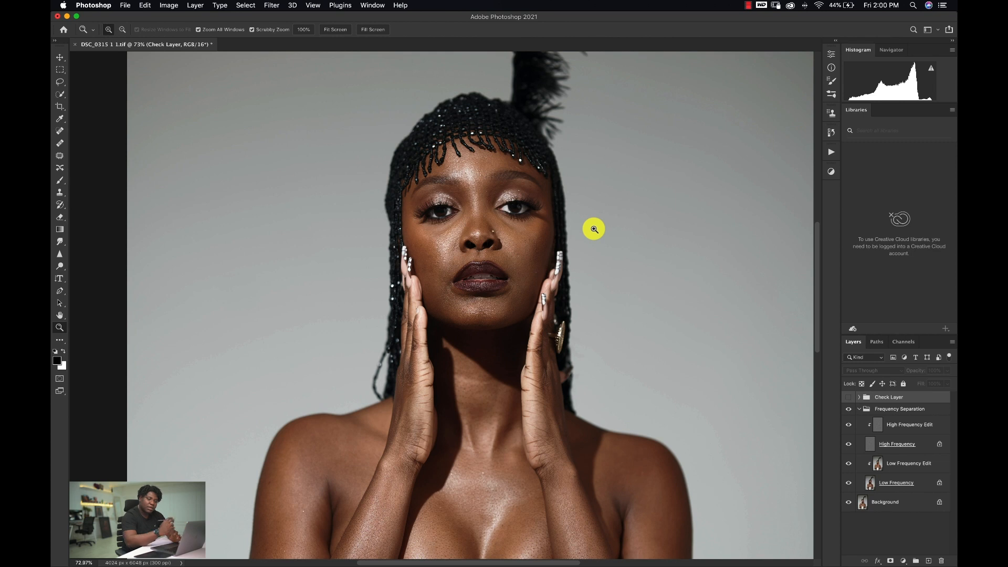
click(904, 410)
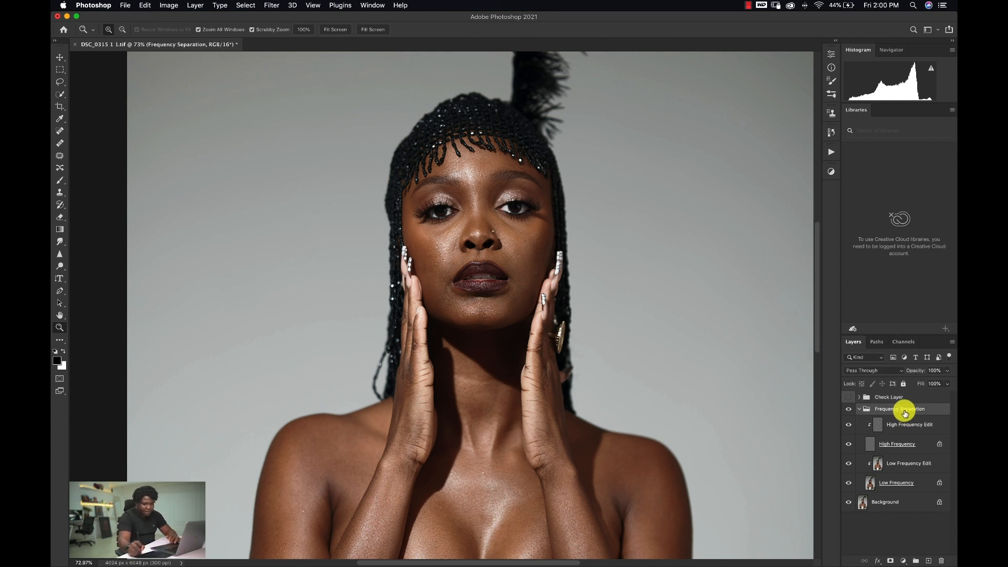
Step: Delete the Frequency Separation and Check Layer groups so that only the Background layer remains
key(BackSpace)
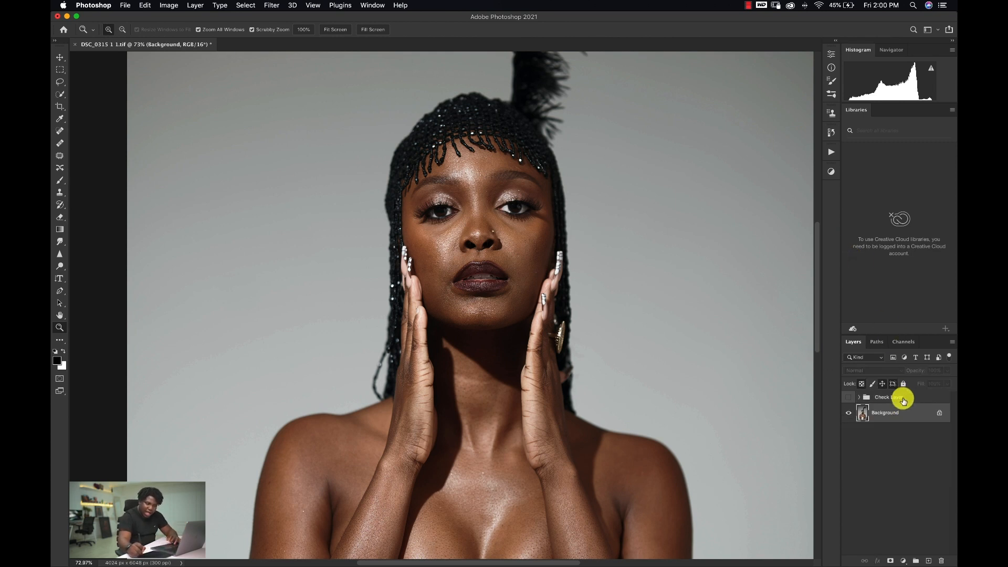
click(901, 398)
key(BackSpace)
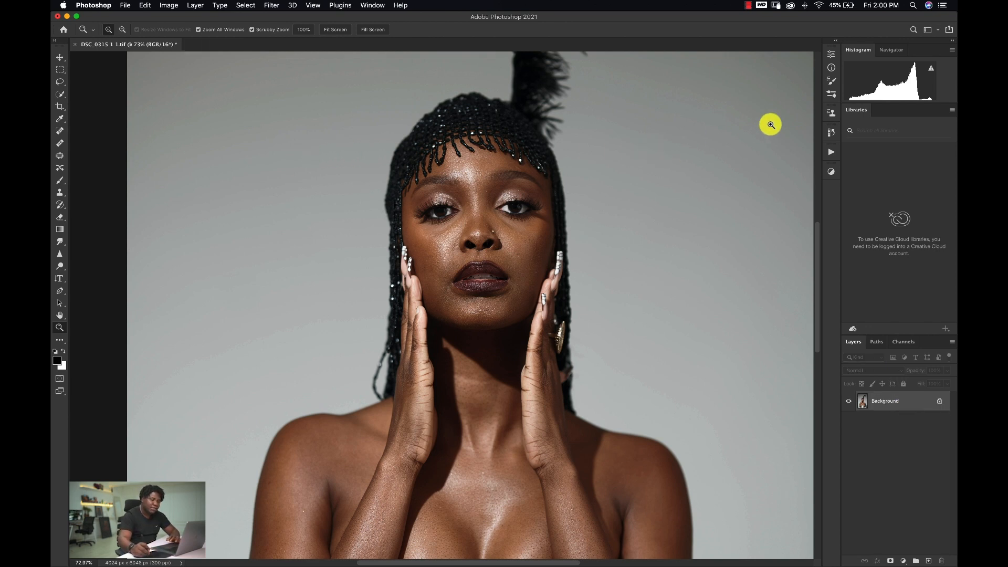
Step: Run the Frequency Separation 16Bit action on the Background layer, accepting the Gaussian Blur
click(832, 153)
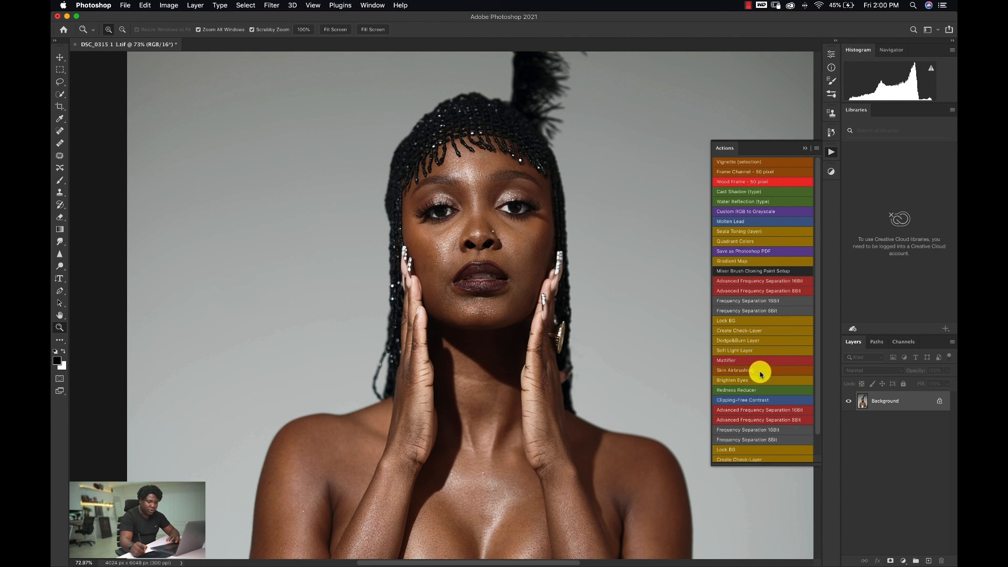
click(768, 302)
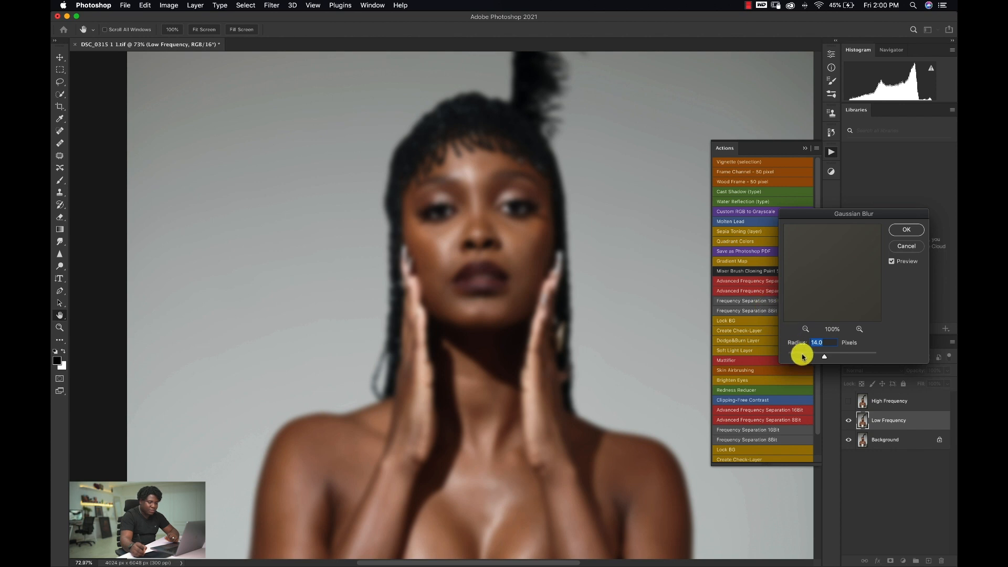
click(899, 230)
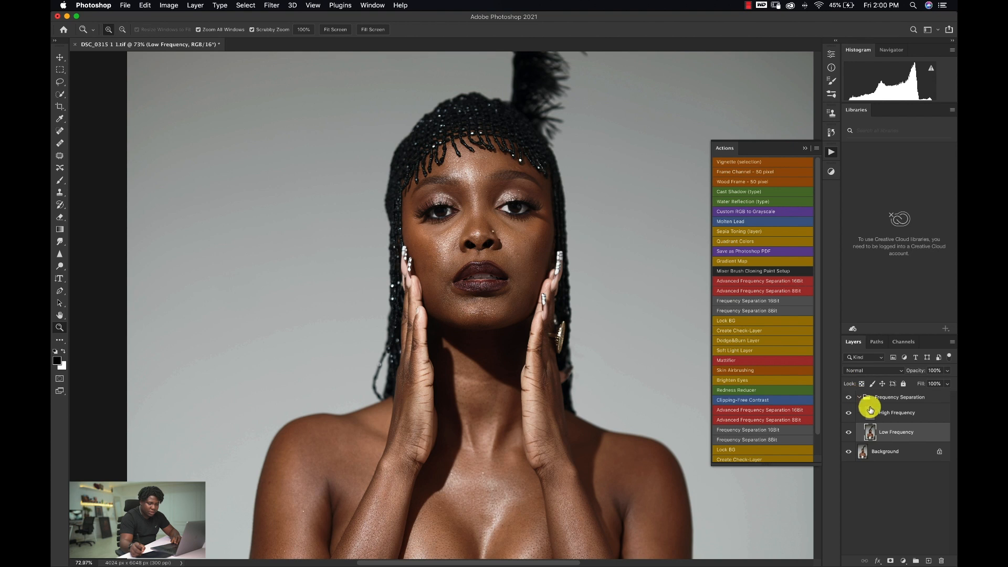
Step: Examine the High Frequency and Low Frequency layers in isolation to compare skin texture with tone and colour
click(886, 412)
drag(527, 245, 572, 234)
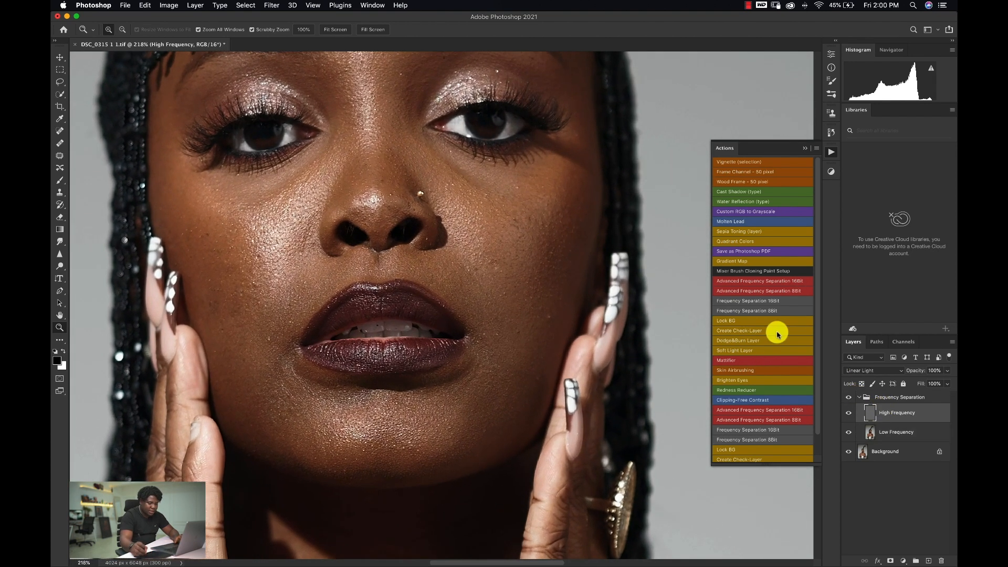
alt+click(849, 414)
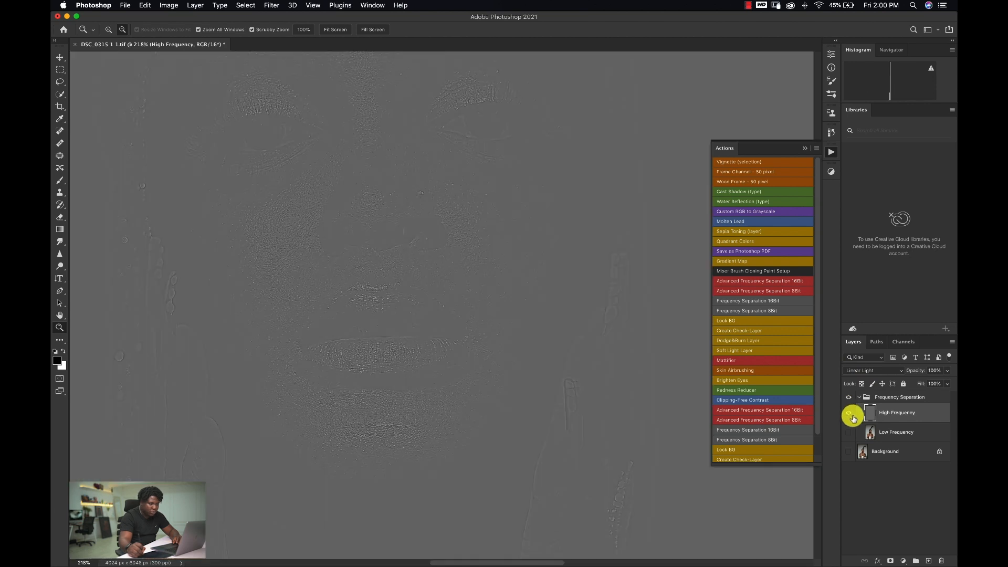
alt+click(849, 414)
alt+click(850, 432)
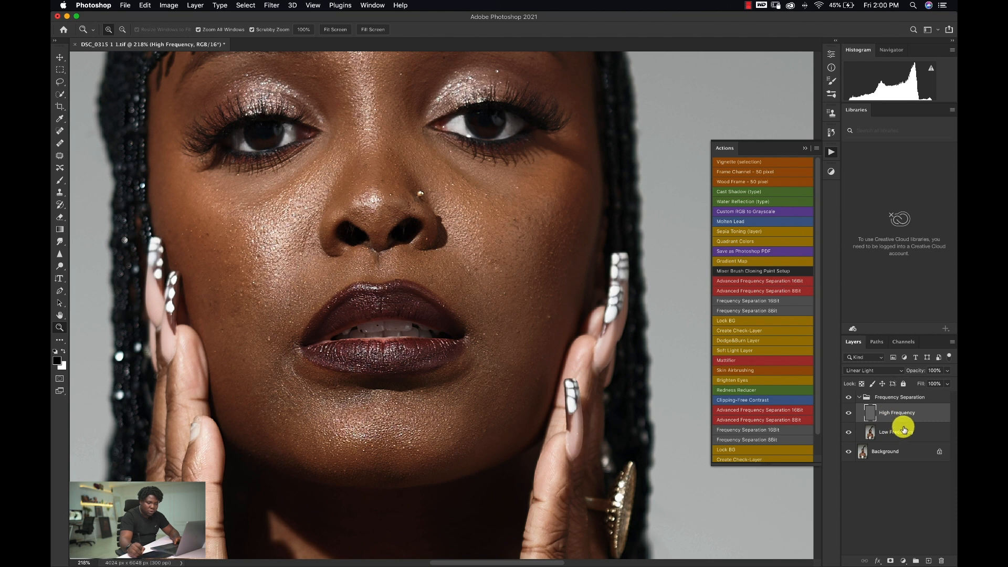
Step: Blend the skin beside the nose stud on the Low Frequency layer with the Mixer Brush tool
click(904, 435)
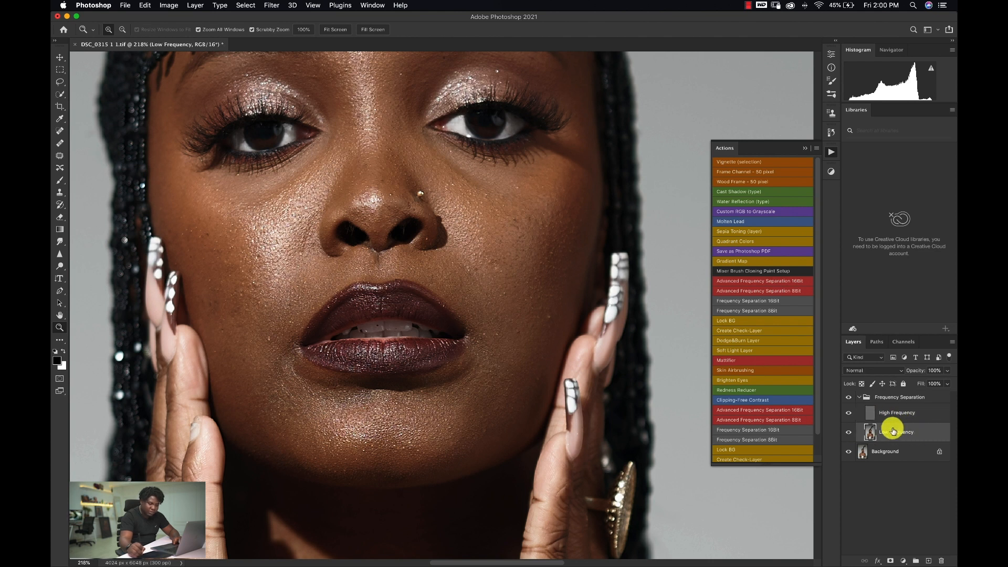
key(b)
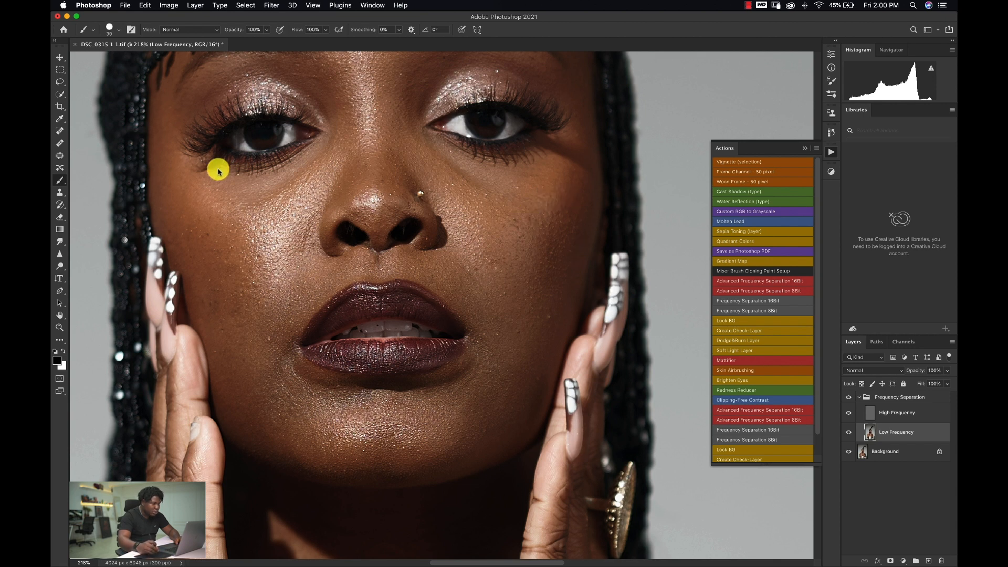
click(59, 180)
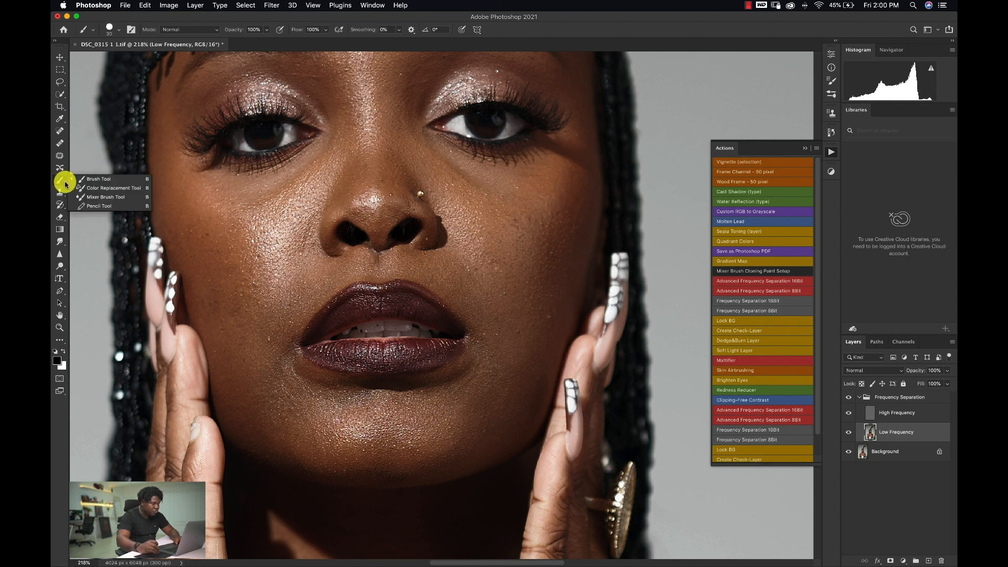
click(92, 198)
drag(428, 198, 418, 200)
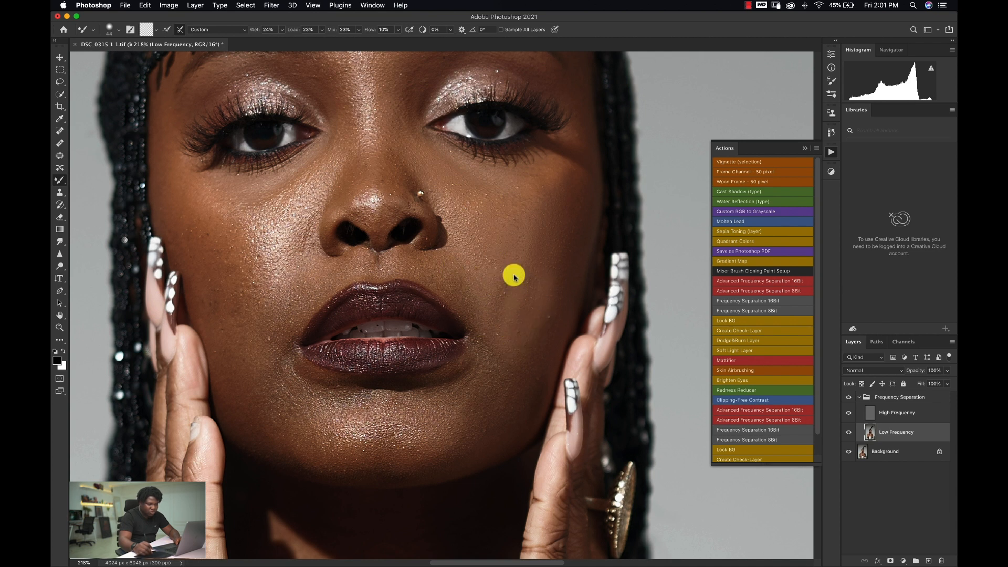
Step: View more of the portrait and delete the basic Frequency Separation group with its High and Low Frequency layers
key(z)
drag(518, 271, 480, 270)
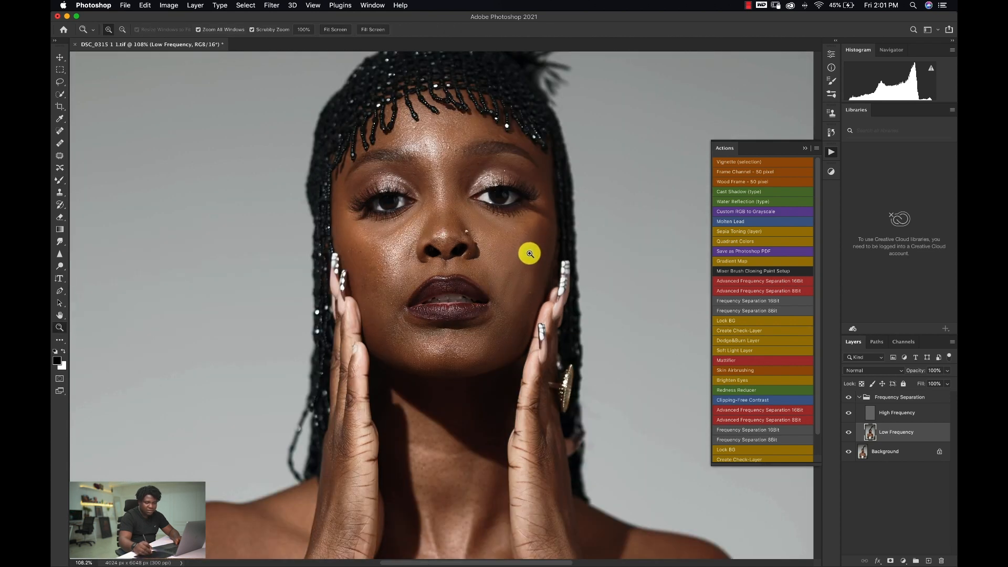
click(903, 398)
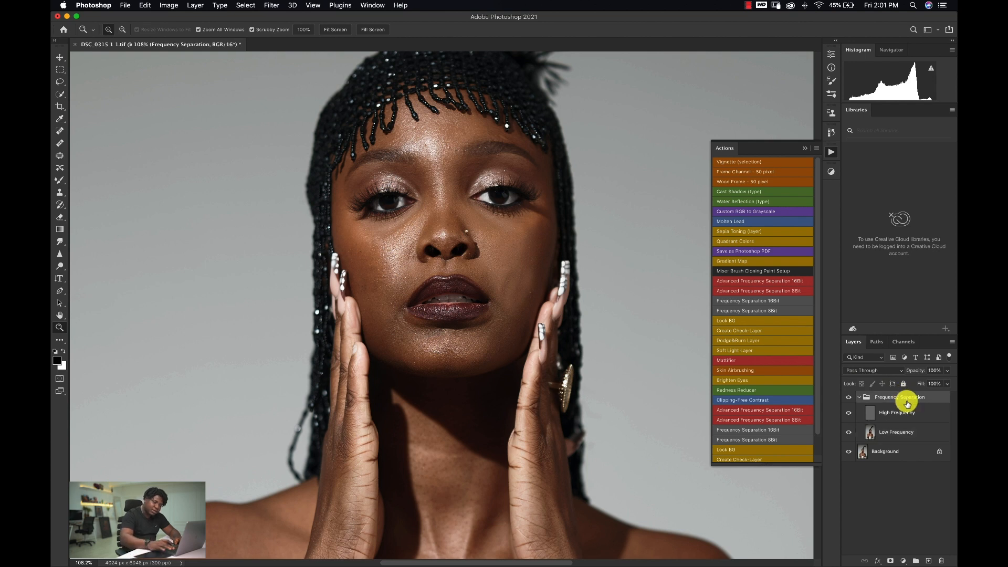
key(BackSpace)
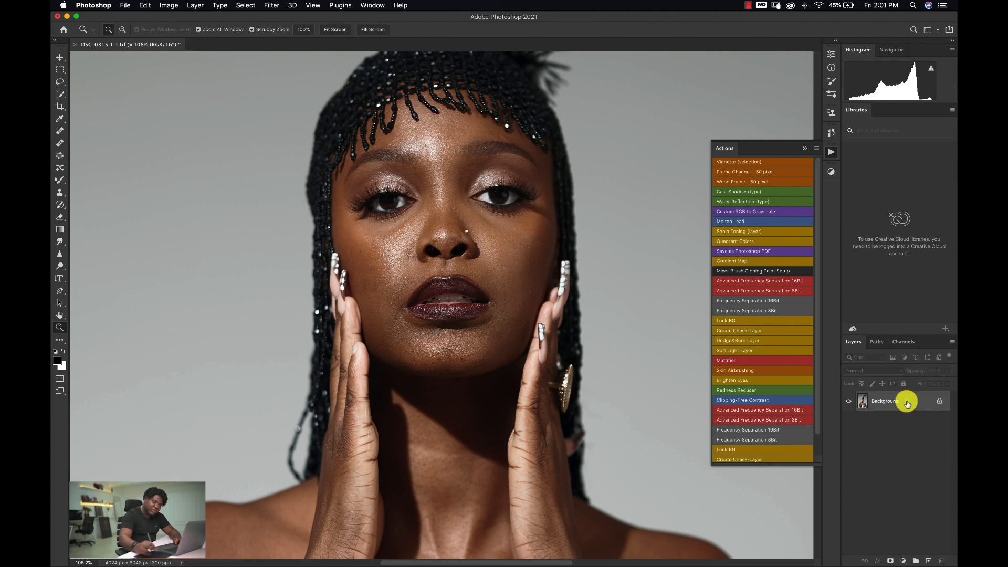
Step: Reapply the Frequency Separation 16Bit action with a 60-pixel Gaussian Blur radius and adjust the Mixer Brush size for the cheek
click(767, 302)
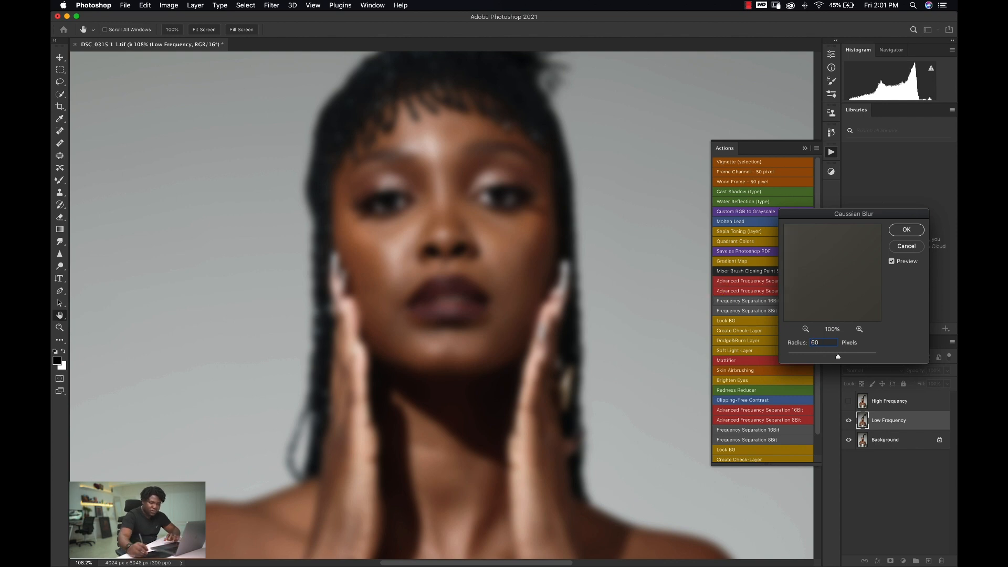
click(907, 229)
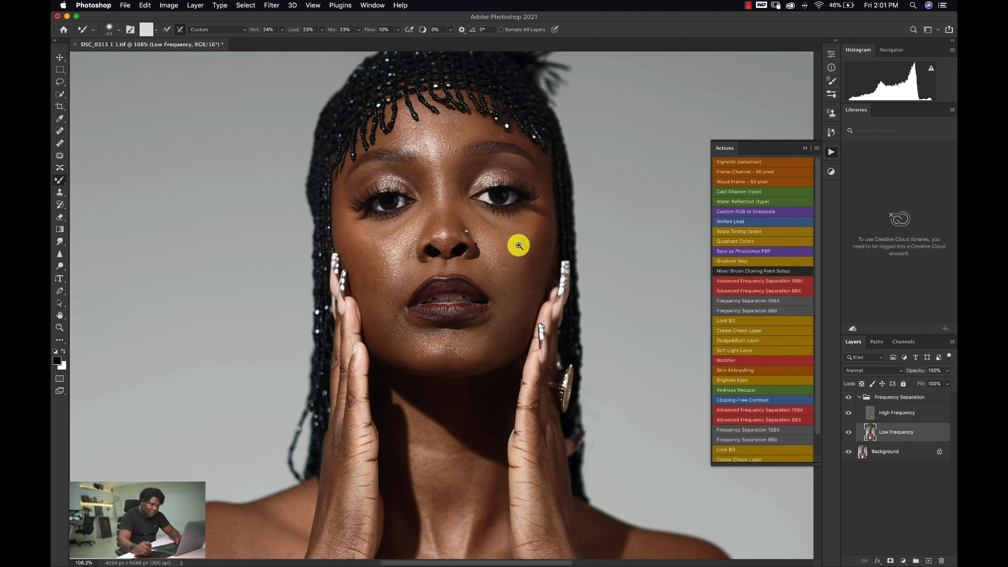
ctrl+alt+drag(505, 257, 512, 257)
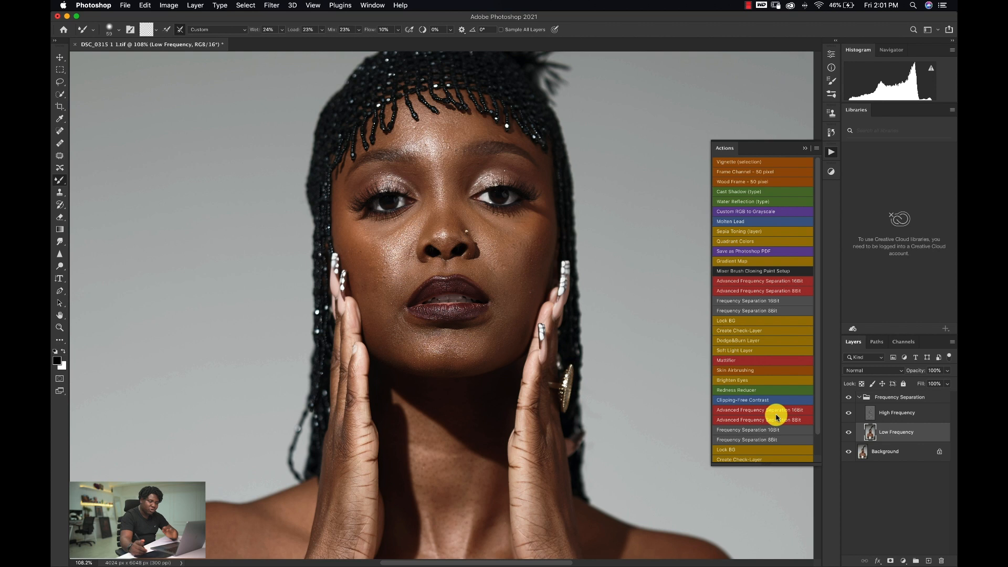
Step: Remove the Frequency Separation group made with the 60-pixel blur and fit the whole portrait in view
click(889, 398)
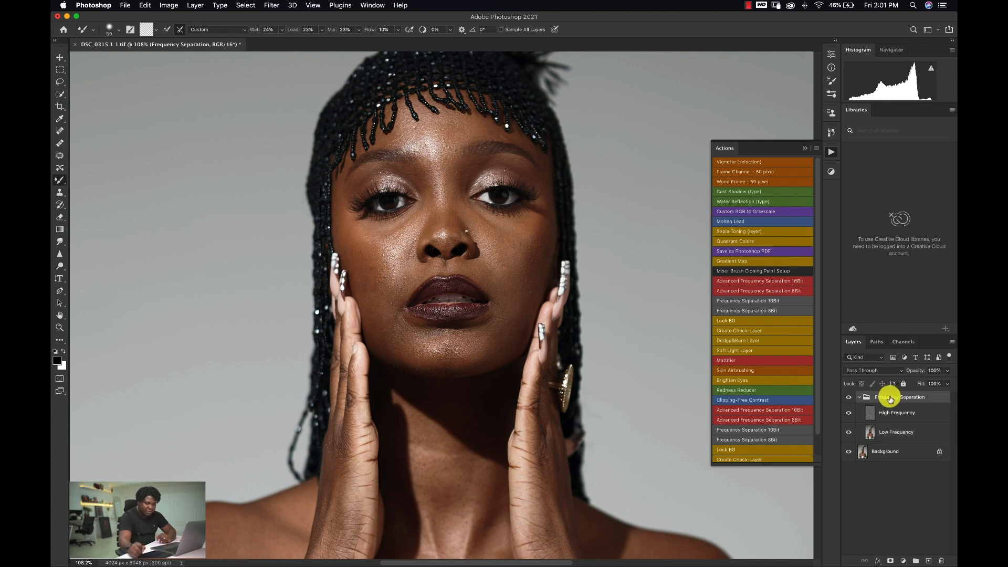
key(Delete)
key(super+0)
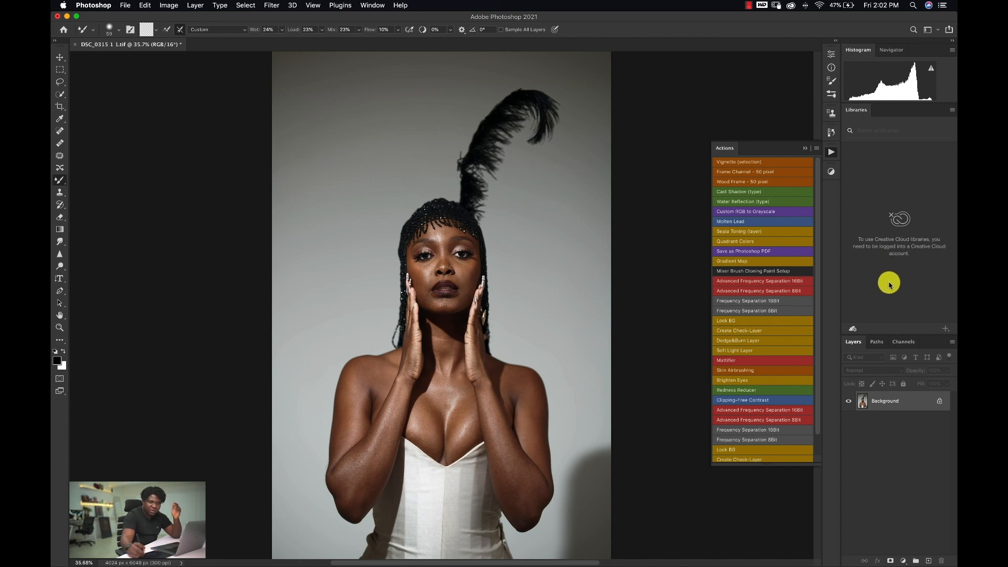
Step: Apply the Advanced Frequency Separation 8Bit action with a 14-pixel Gaussian Blur radius and collapse the Check Layer group
click(751, 293)
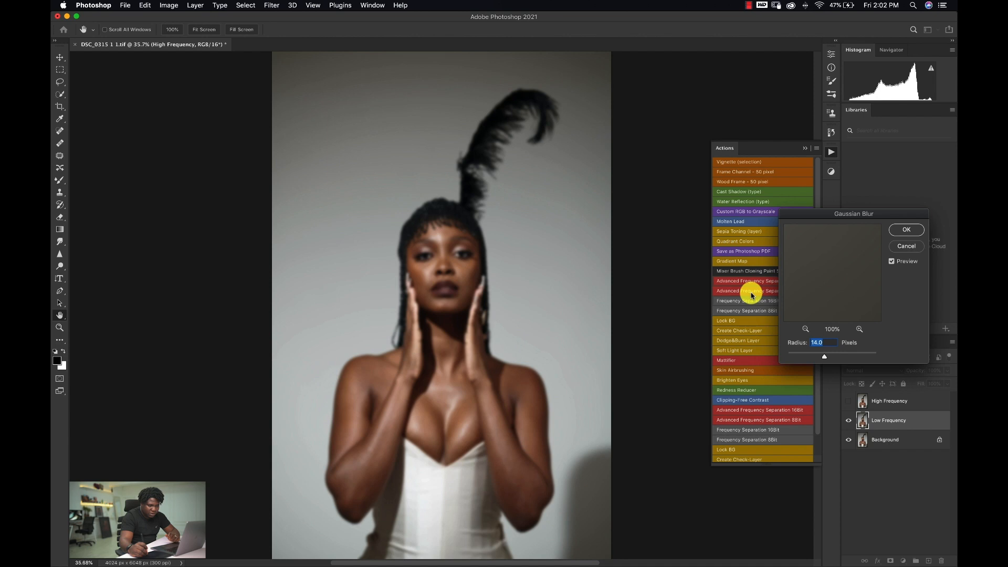
click(904, 229)
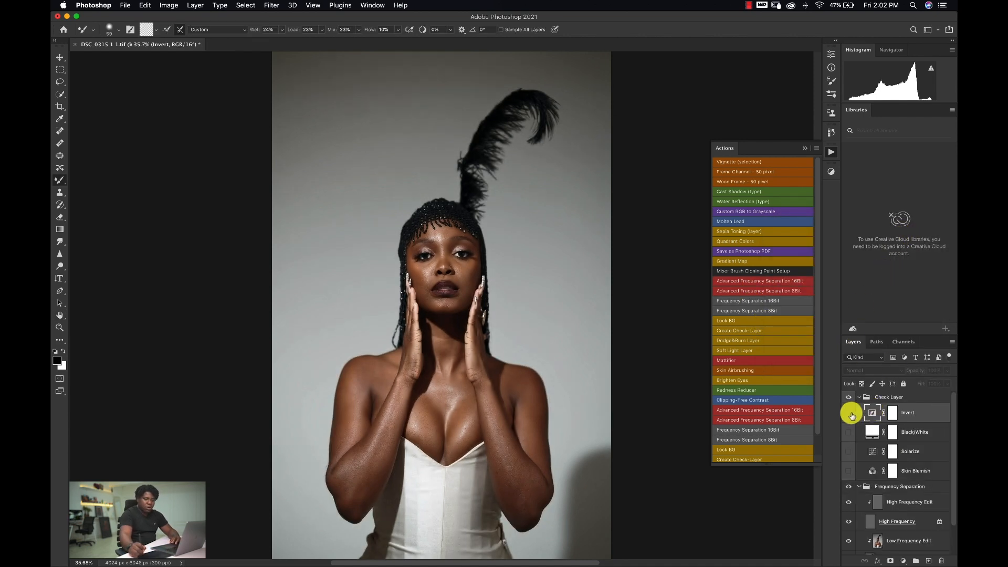
click(860, 398)
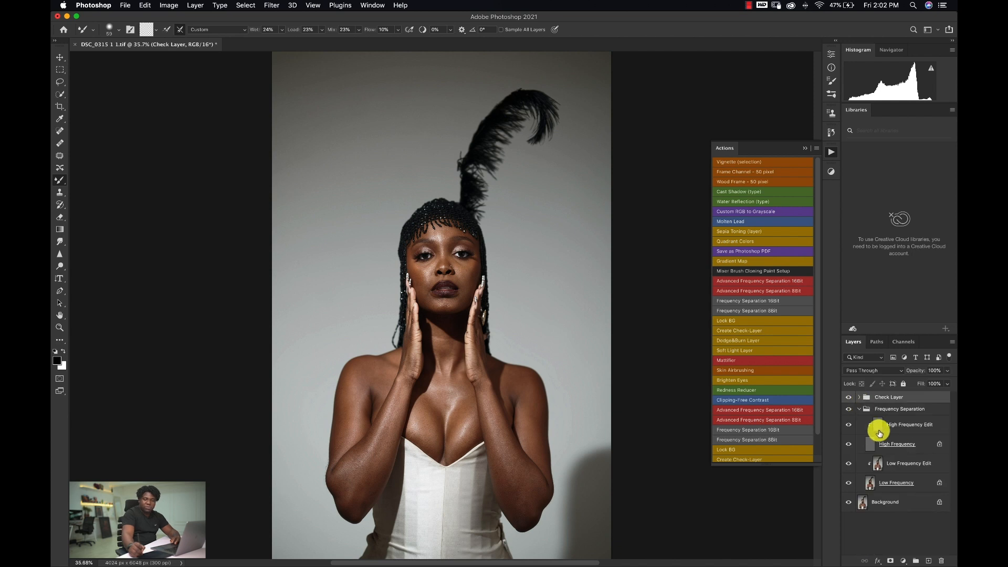
Step: Select the High Frequency Edit layer and set the Clone Stamp tool to 100% opacity and 100% flow for close-up work on the face
click(897, 424)
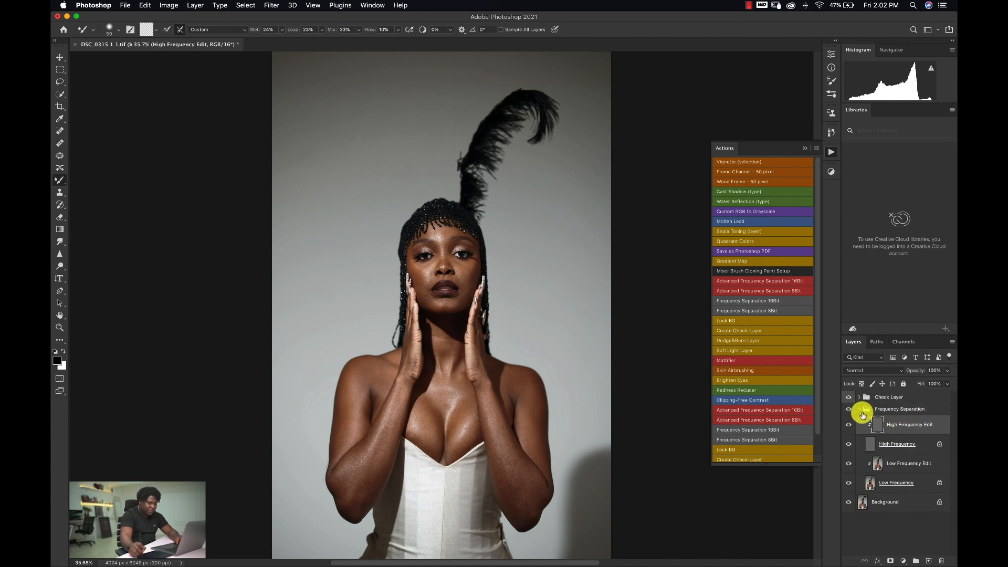
key(z)
drag(482, 257, 520, 243)
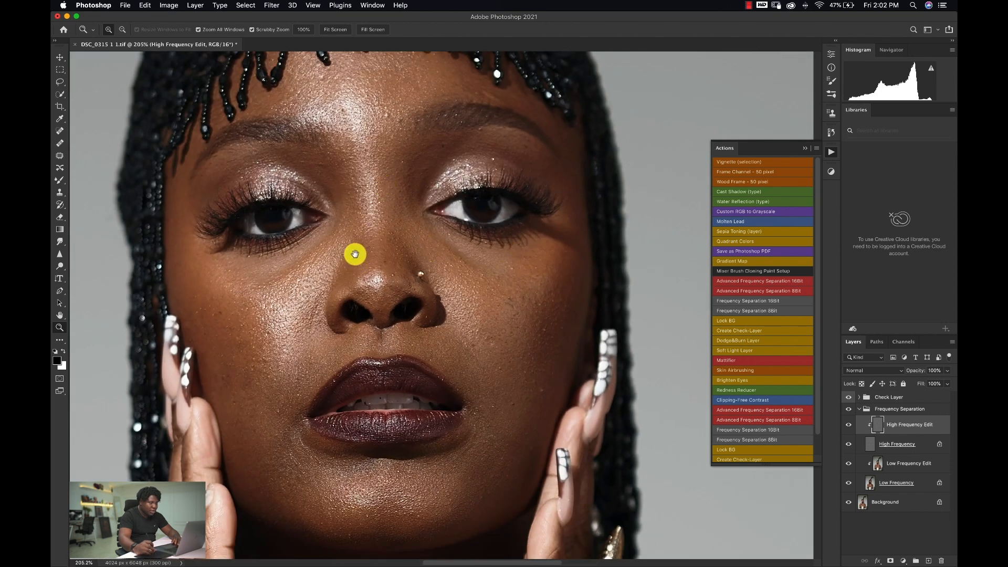
drag(367, 215, 371, 273)
drag(379, 228, 389, 222)
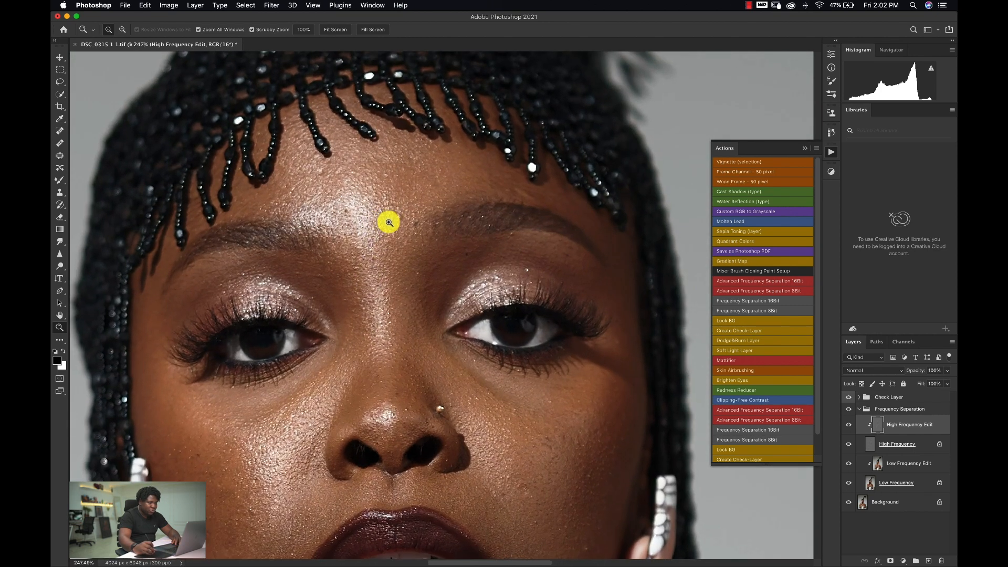
key(s)
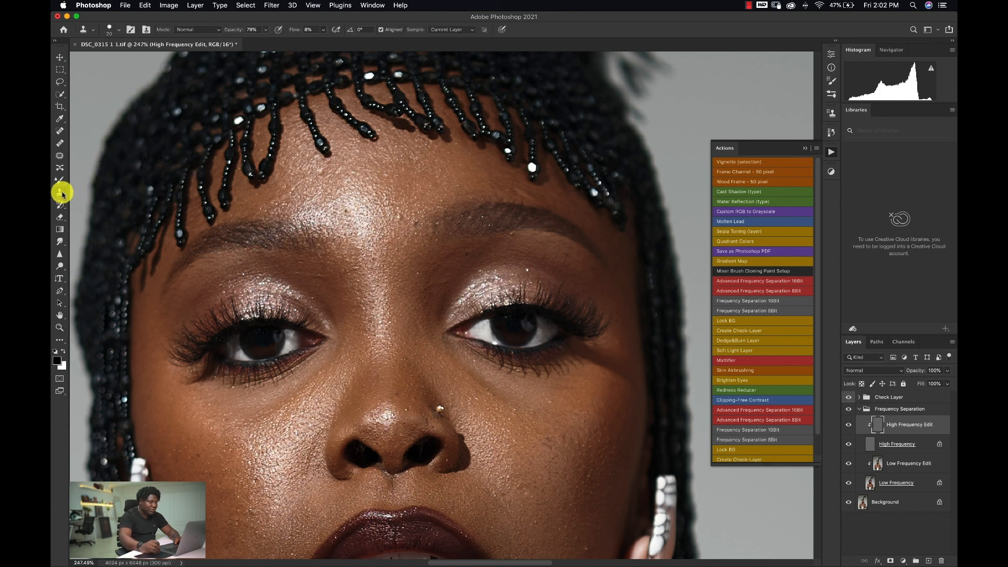
drag(236, 33, 389, 40)
ctrl+alt+click(402, 284)
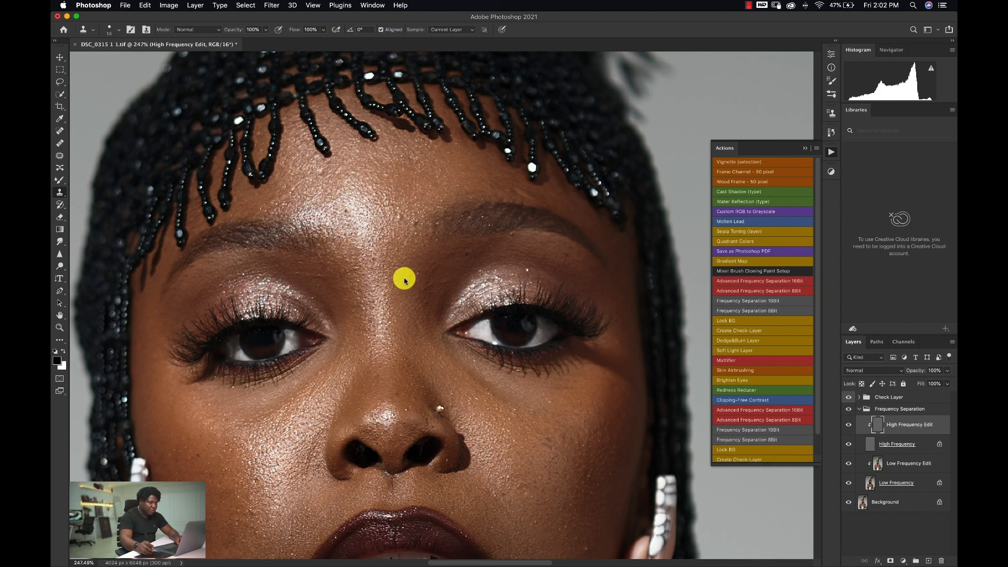
Step: Clone clean skin texture over the blemishes between the eyebrows and across the forehead on the High Frequency Edit layer
key(z)
drag(434, 401, 455, 387)
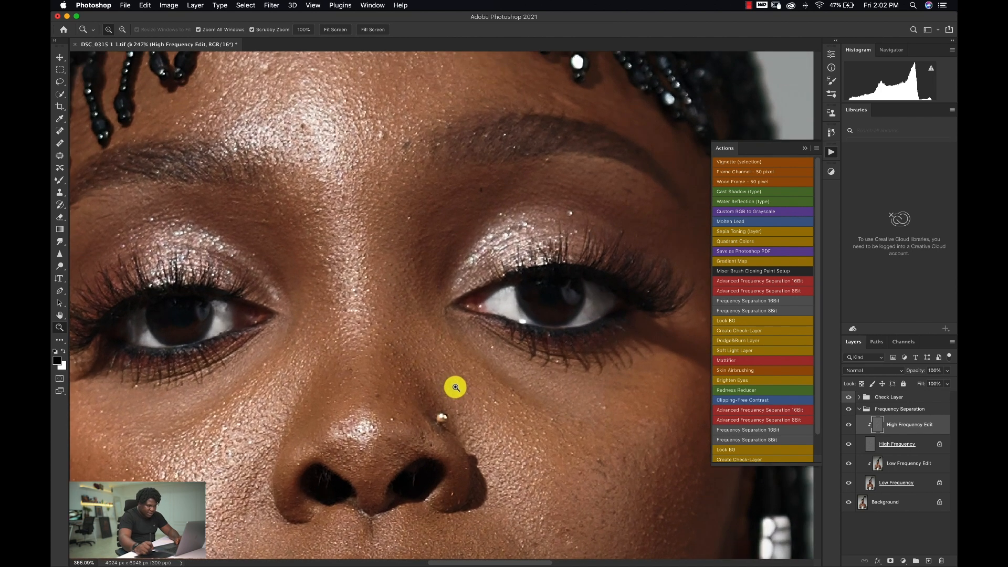
key(s)
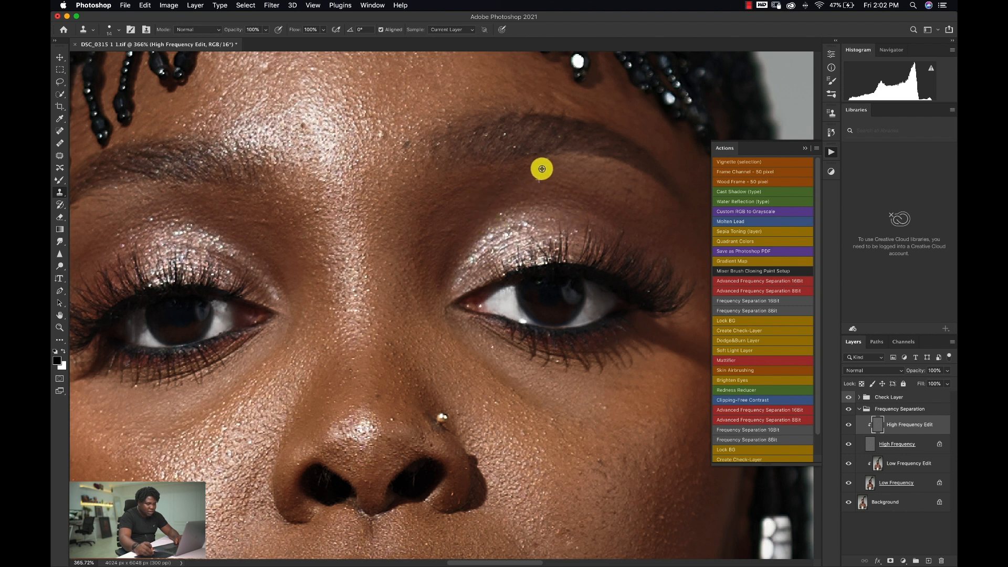
scroll(455, 194, up, 5)
scroll(454, 194, left, 3)
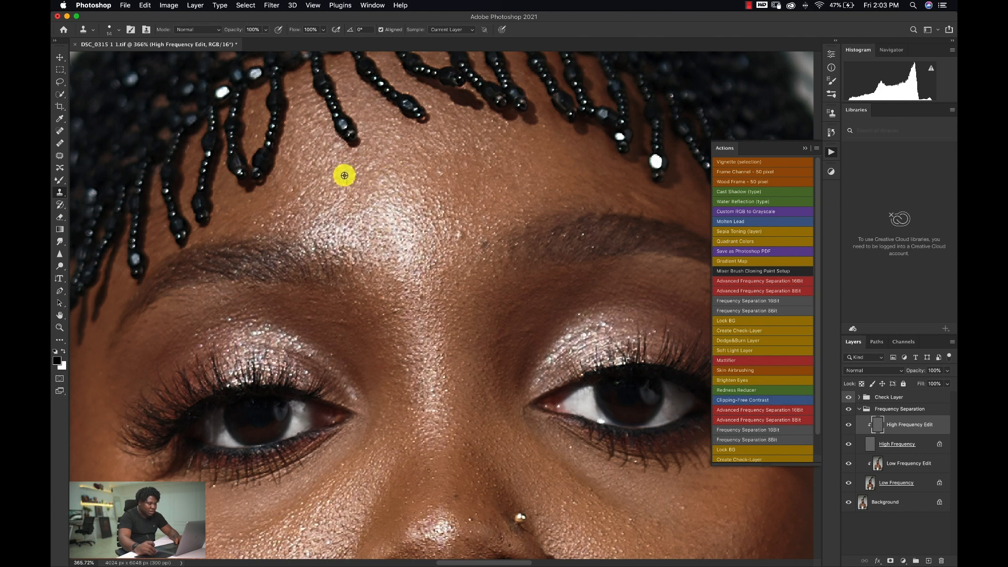
drag(444, 235, 518, 139)
drag(425, 147, 340, 180)
drag(475, 177, 349, 182)
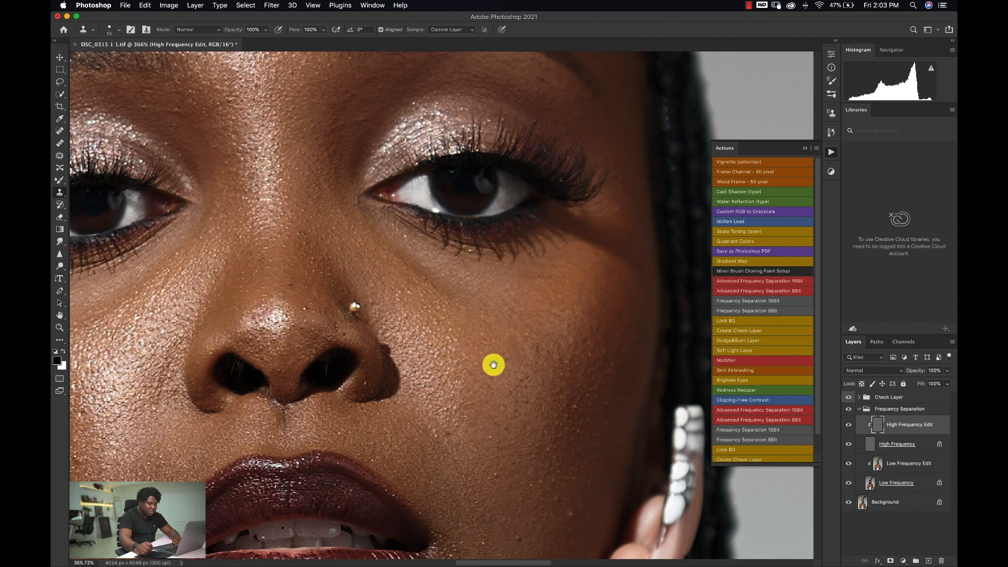
Step: Try cloning texture from the shadowed outer cheek onto the highlighted cheek beside the nose, and undo it
scroll(493, 362, down, 3)
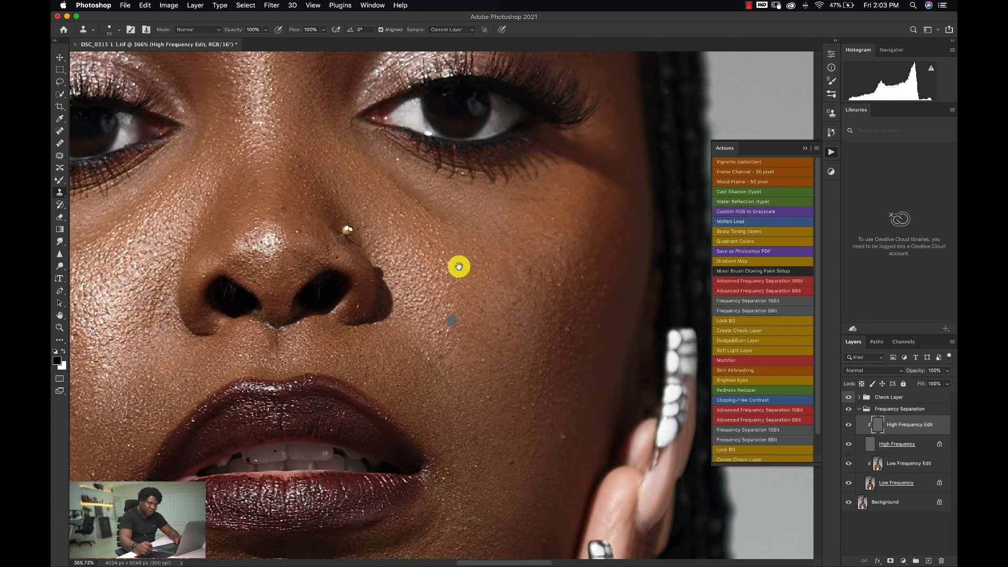
alt+click(614, 347)
click(456, 284)
mouse_move(456, 284)
mouse_down()
mouse_move(437, 284)
mouse_move(420, 317)
mouse_move(427, 284)
mouse_move(446, 320)
mouse_up()
key(super+z)
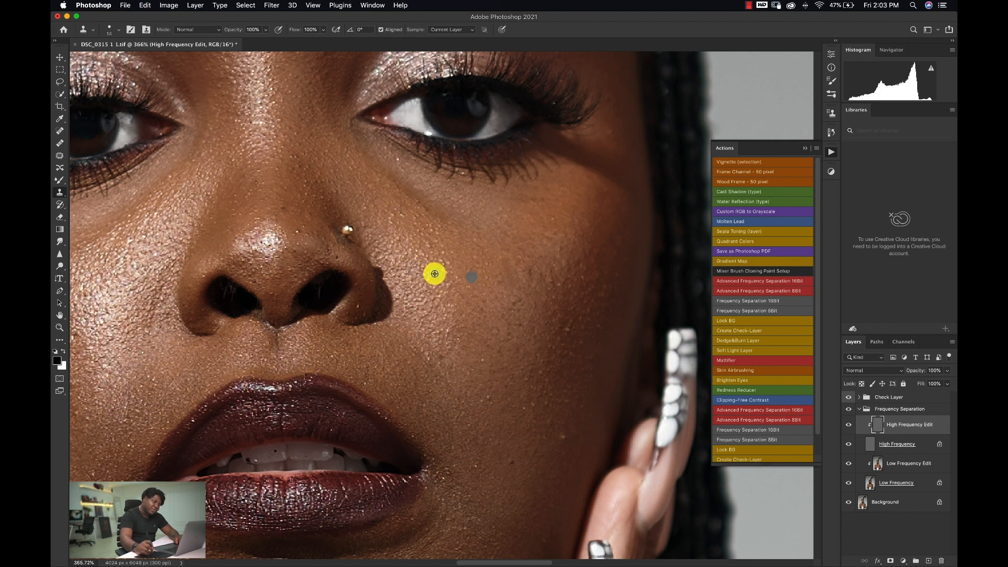
Step: Try cloning the coarse texture beside the nose onto the smooth outer cheek near the fingernail, and undo it
alt+click(422, 269)
mouse_move(607, 295)
mouse_down()
mouse_move(627, 300)
mouse_move(619, 326)
mouse_up()
key(super+z)
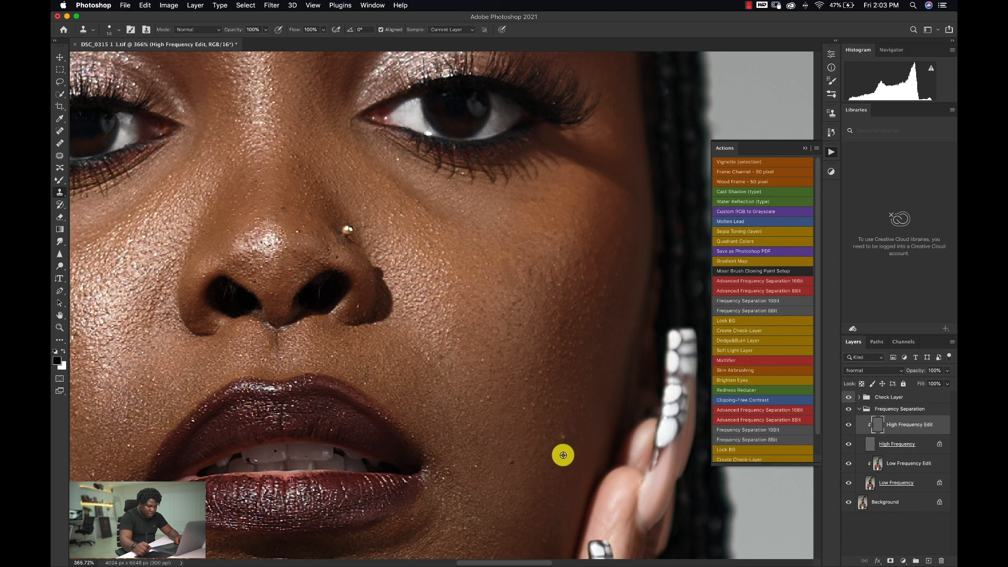
Step: Clone clean skin texture over the blemishes on the shadowed lower cheek beside the corner of the mouth on the High Frequency Edit layer
key(z)
drag(543, 434, 567, 418)
key(s)
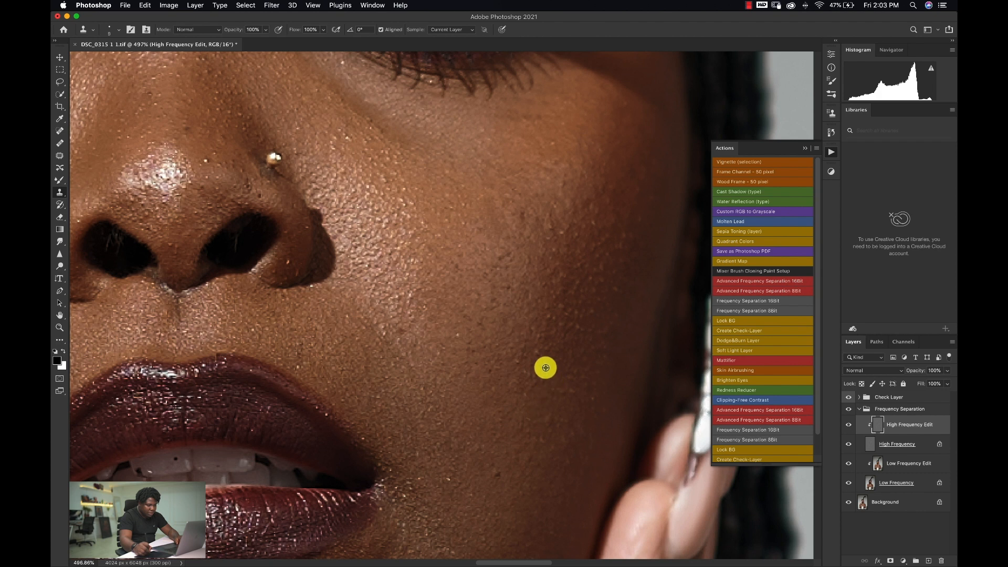
alt+click(494, 437)
click(498, 472)
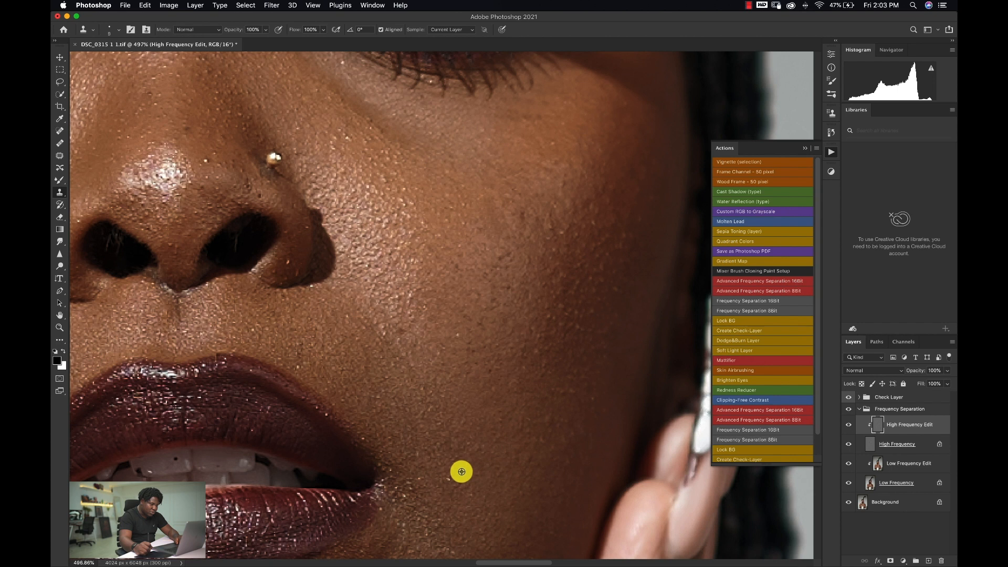
Step: Clone clean skin texture over the dark spots on the opposite cheek, between the fingers and the mouth
drag(273, 283, 585, 378)
mouse_move(303, 243)
mouse_down()
mouse_move(504, 276)
mouse_move(535, 251)
mouse_up()
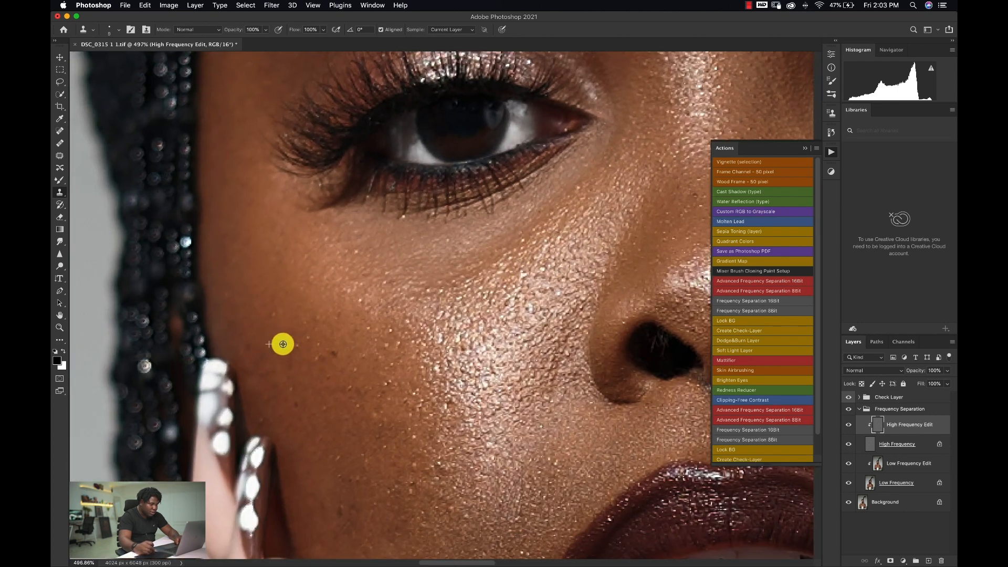
mouse_move(311, 346)
mouse_down()
mouse_move(336, 333)
mouse_move(320, 359)
mouse_move(372, 342)
mouse_move(354, 382)
mouse_up()
key(z)
drag(414, 328, 368, 314)
drag(460, 297, 443, 298)
drag(457, 338, 425, 296)
key(s)
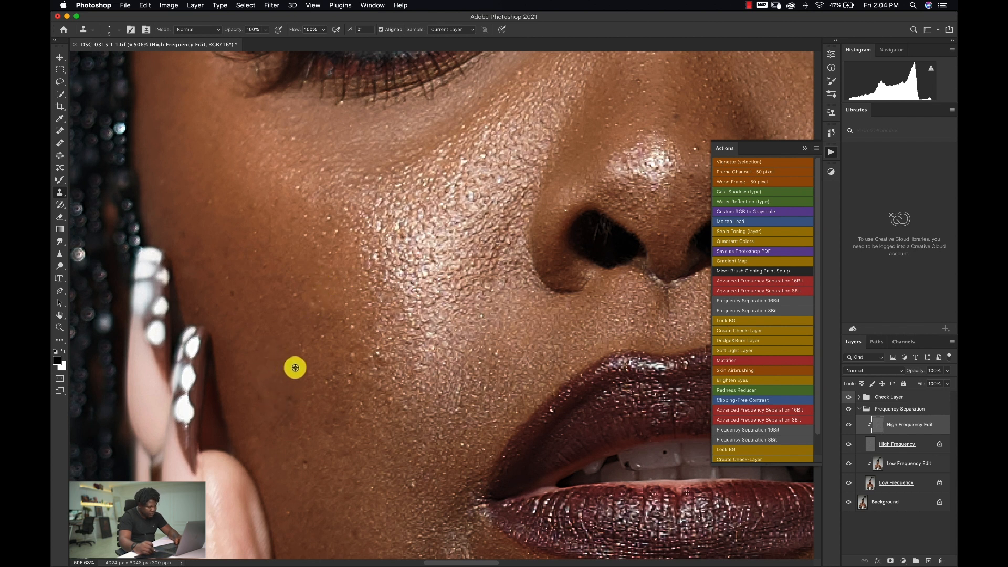
alt+click(312, 440)
click(306, 467)
click(303, 485)
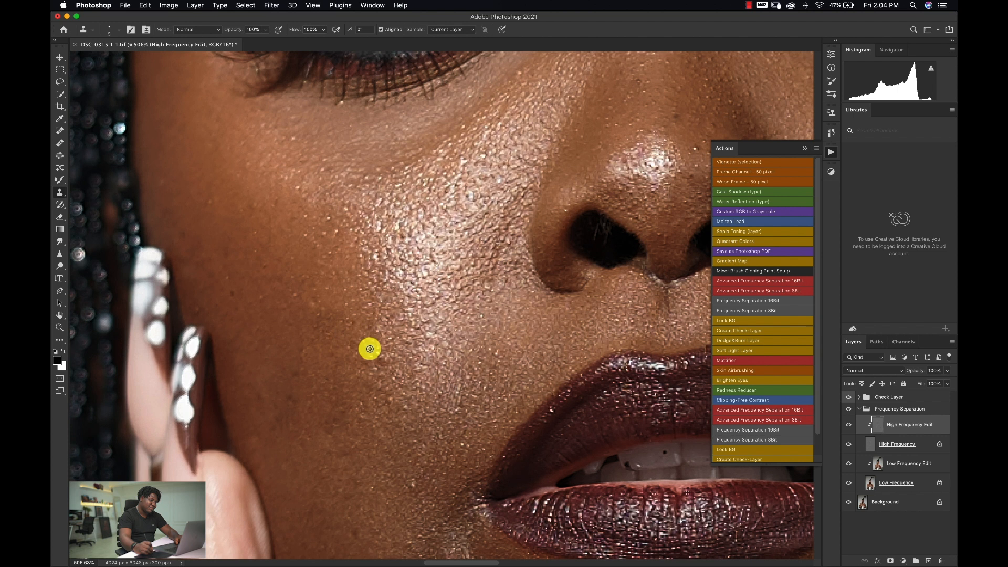
Step: Examine the nose, both cheeks and the skin around the mouth for remaining blemishes, at close range and across the whole face
scroll(380, 370, down, 3)
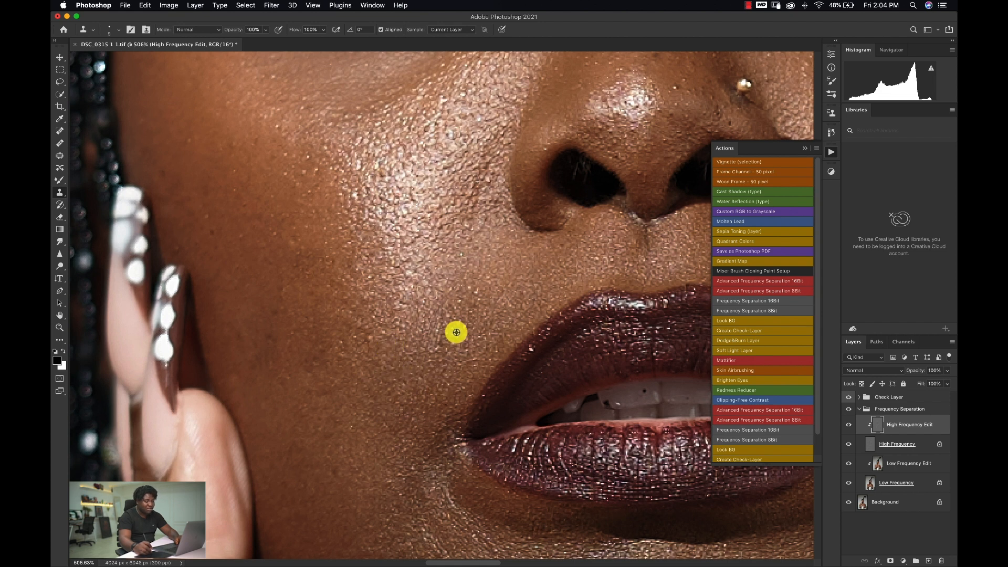
drag(466, 297, 388, 312)
drag(581, 224, 393, 329)
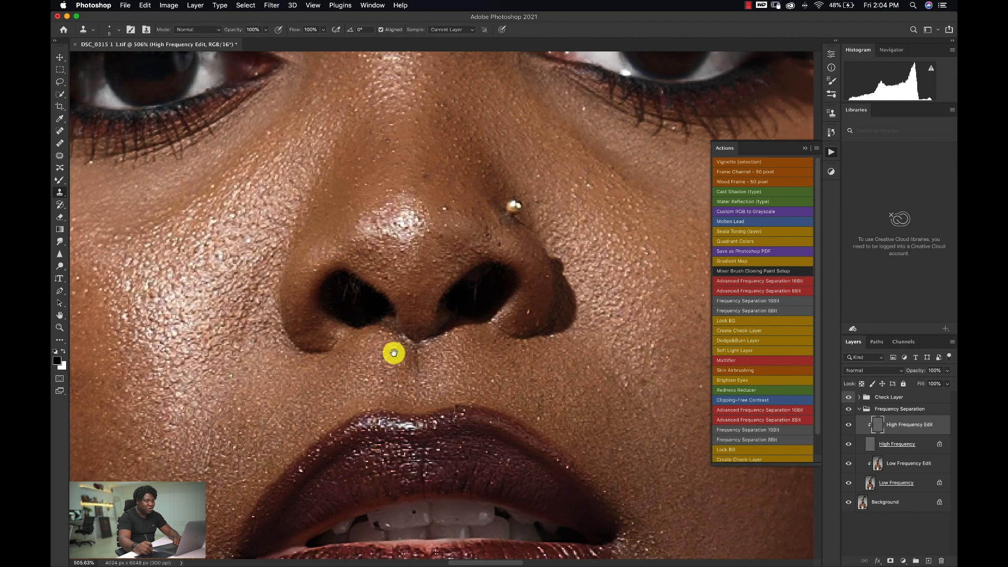
drag(416, 214, 409, 306)
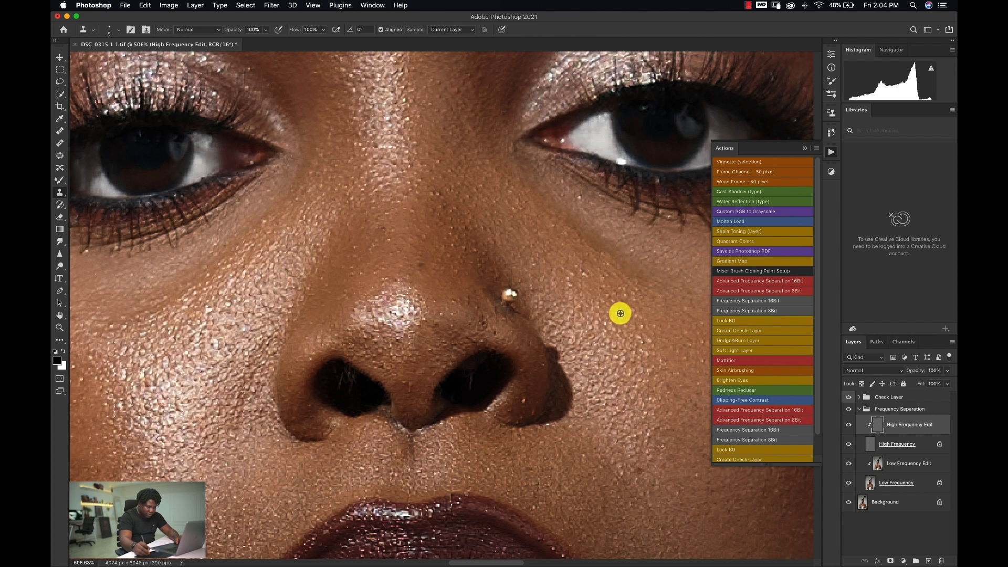
drag(582, 333, 515, 336)
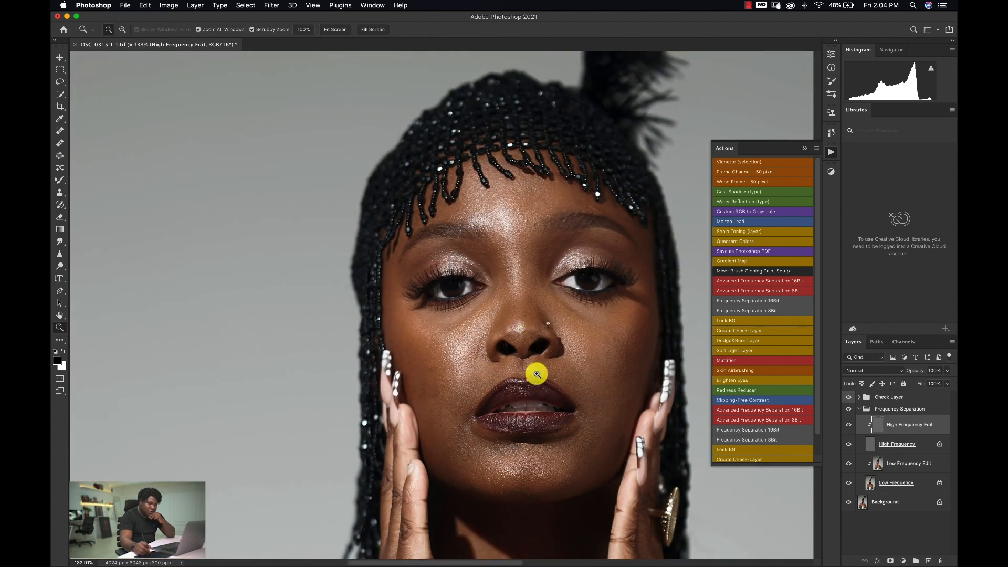
mouse_move(609, 368)
mouse_down()
mouse_move(632, 367)
mouse_move(619, 331)
mouse_move(646, 331)
mouse_up()
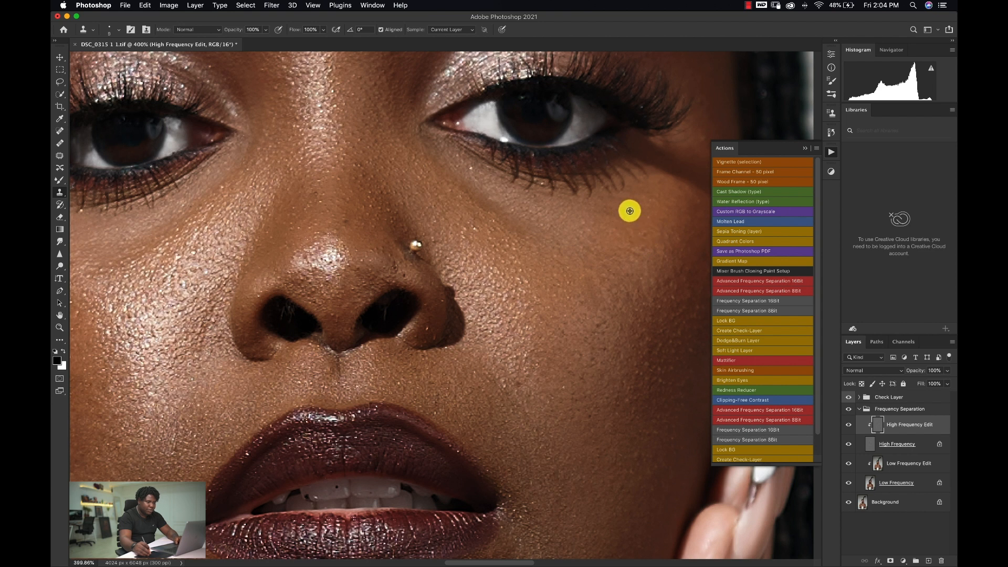
drag(594, 209, 484, 226)
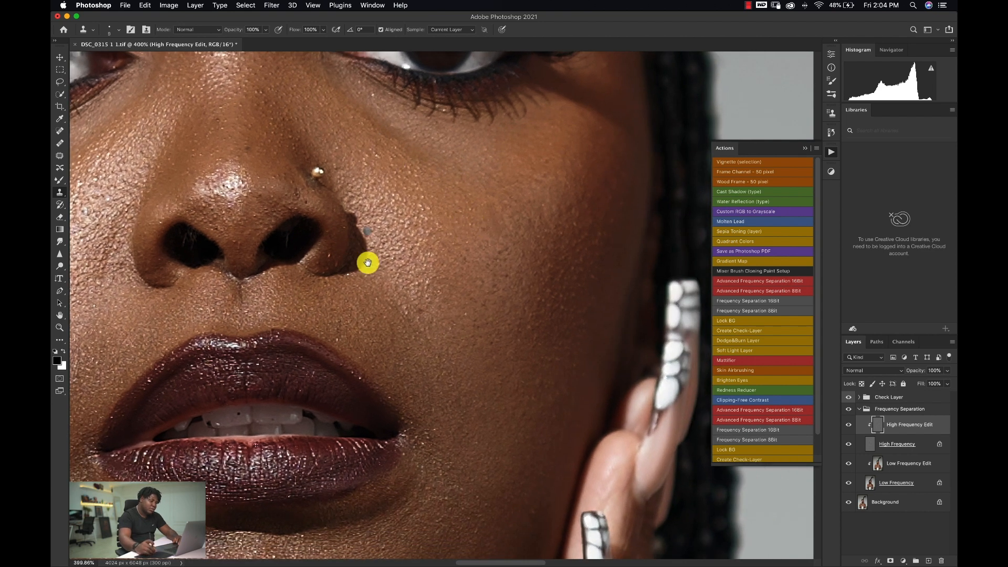
scroll(368, 263, down, 8)
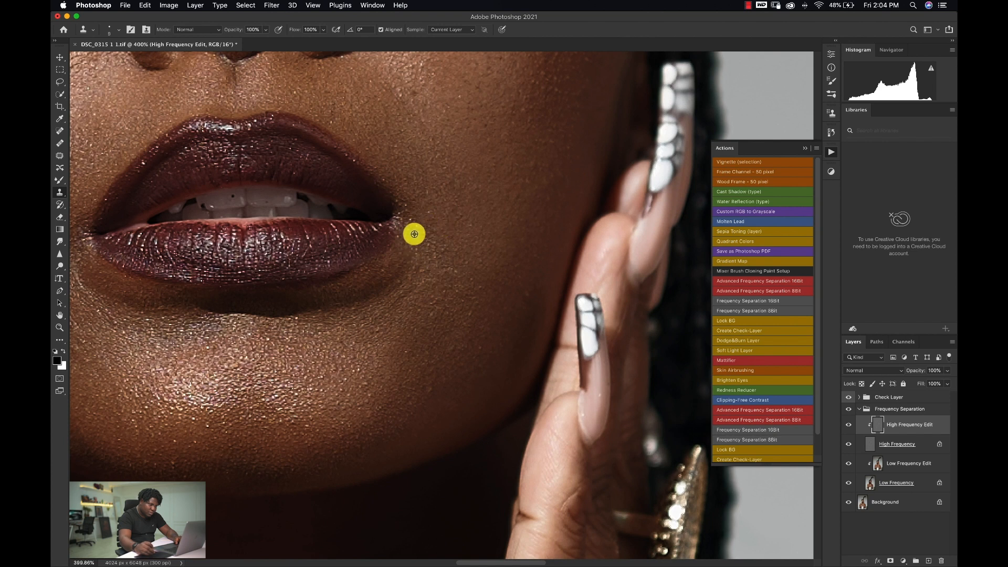
drag(315, 323, 546, 382)
drag(310, 300, 427, 335)
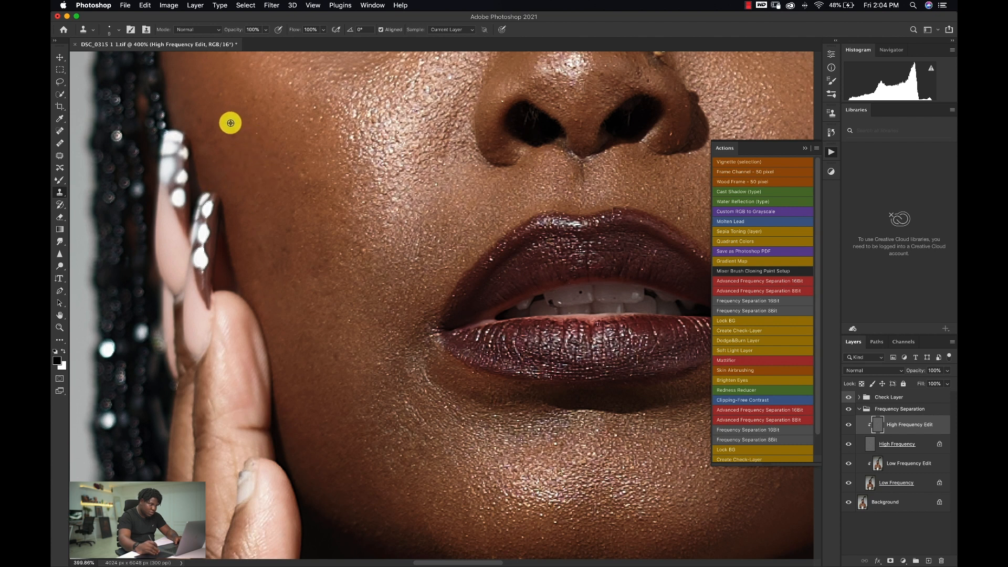
drag(227, 105, 271, 222)
drag(313, 165, 120, 200)
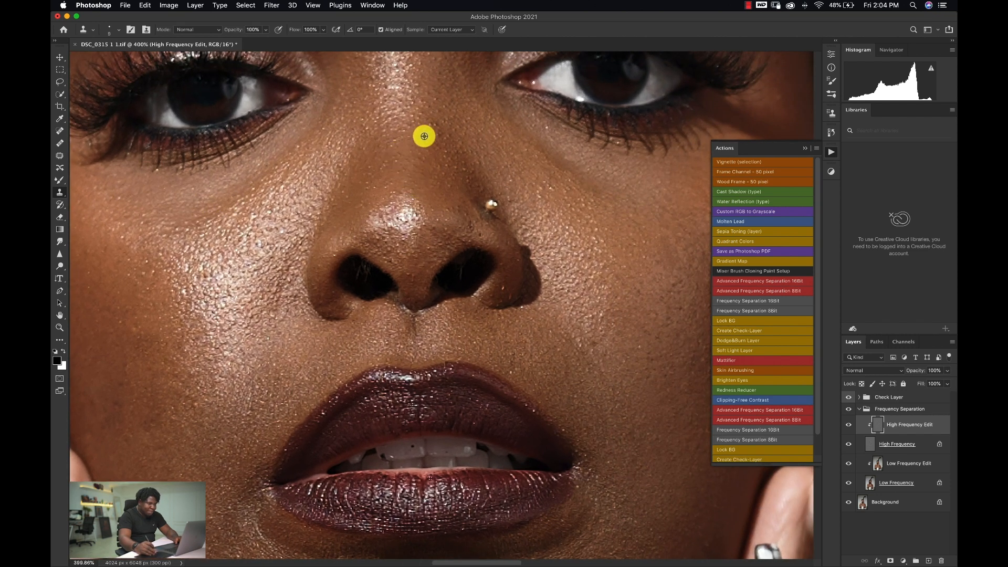
key(z)
drag(487, 207, 429, 202)
drag(468, 250, 456, 253)
scroll(486, 124, up, 5)
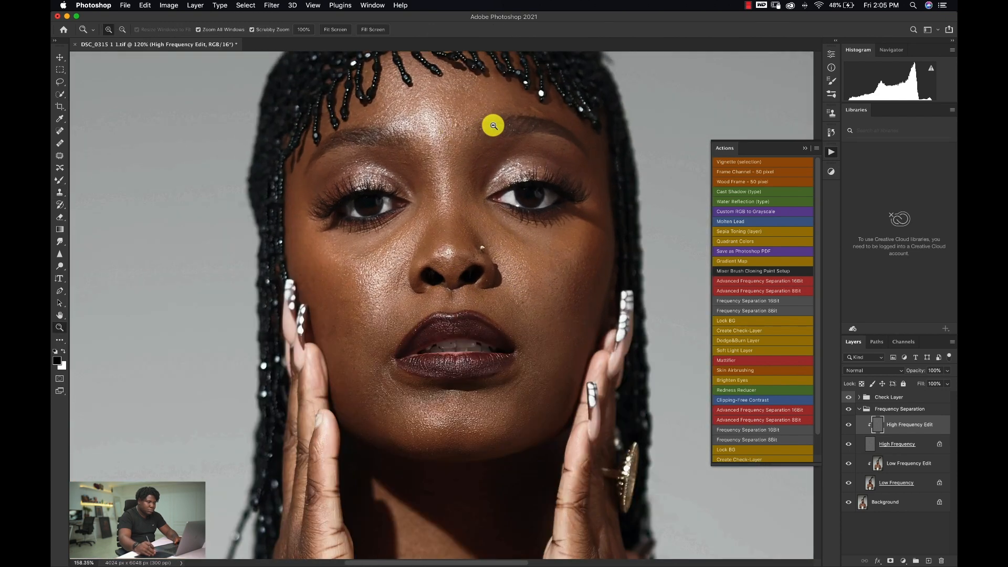
Step: Clone clean skin texture over the uneven spots around the eyebrows and lower forehead, enlarging the Clone Stamp brush to 23
key(s)
drag(448, 145, 452, 119)
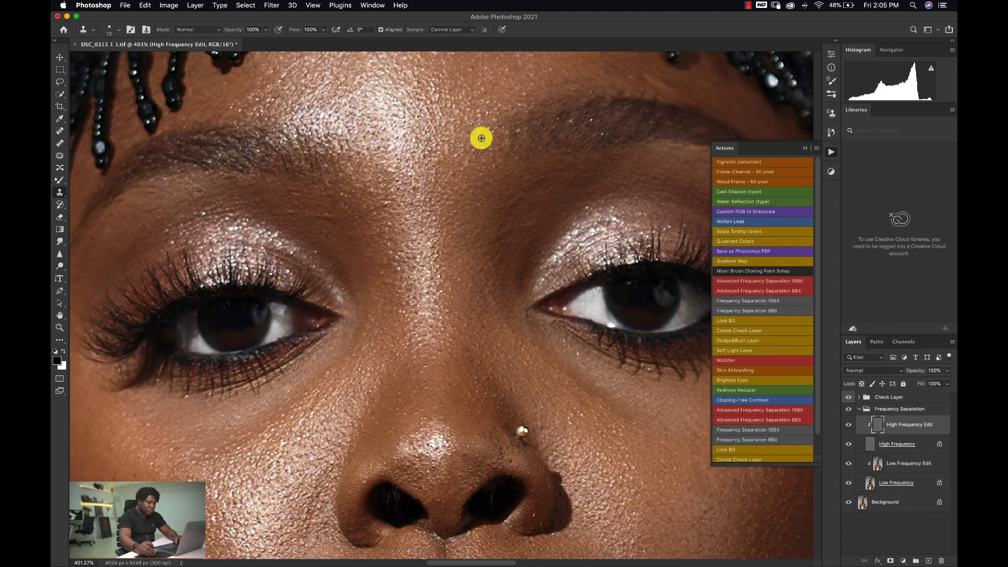
scroll(441, 236, up, 3)
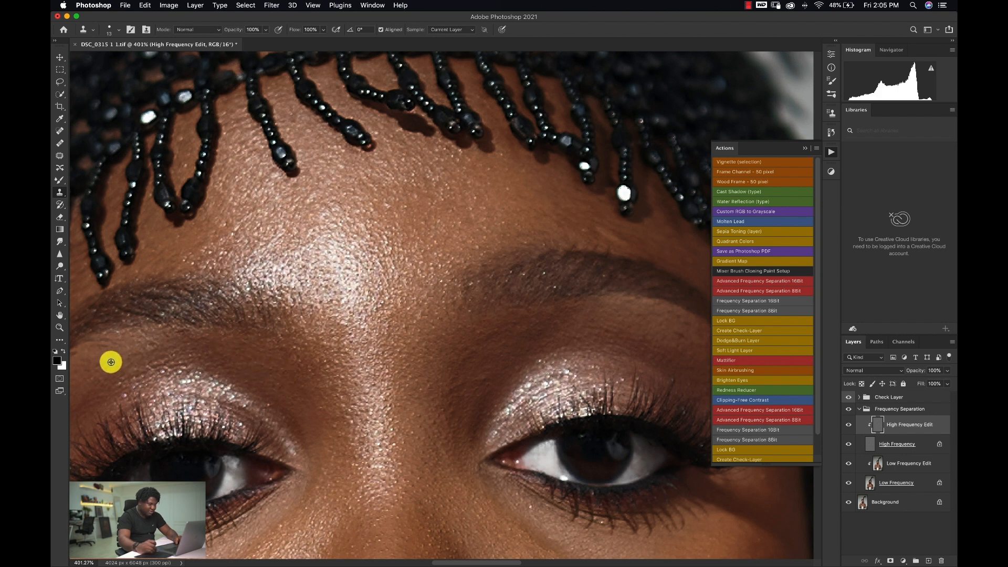
drag(176, 353, 210, 331)
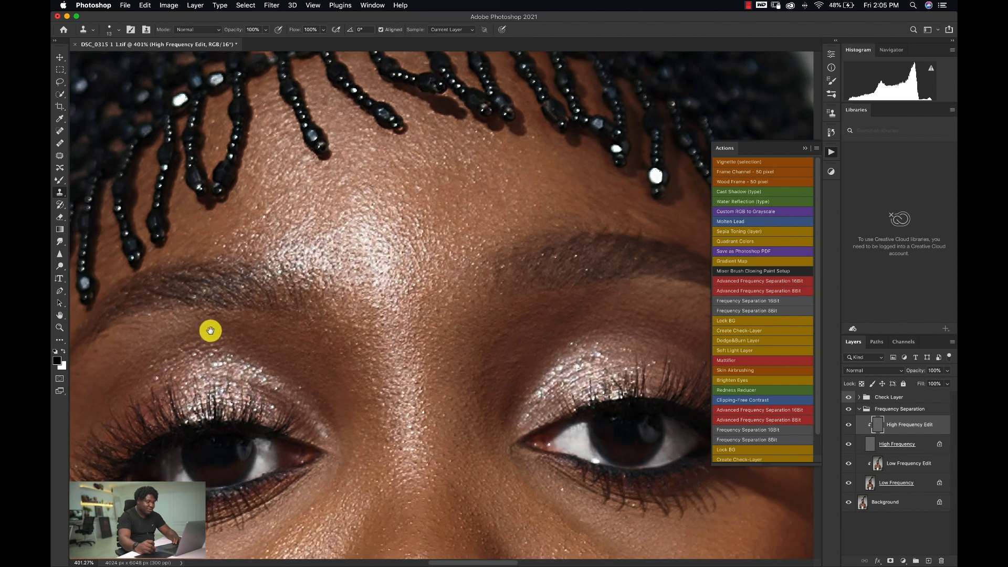
drag(340, 353, 546, 301)
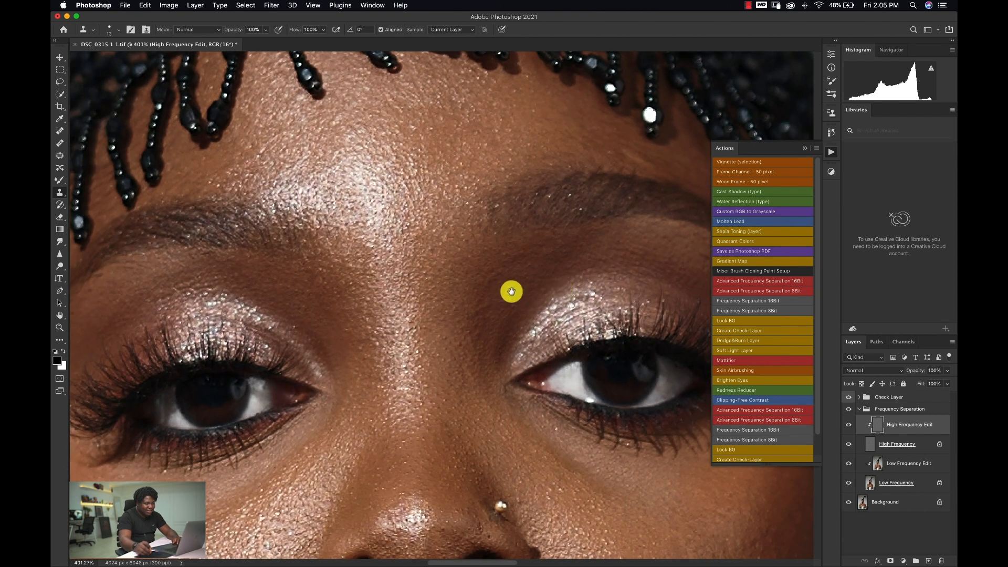
drag(649, 285, 392, 293)
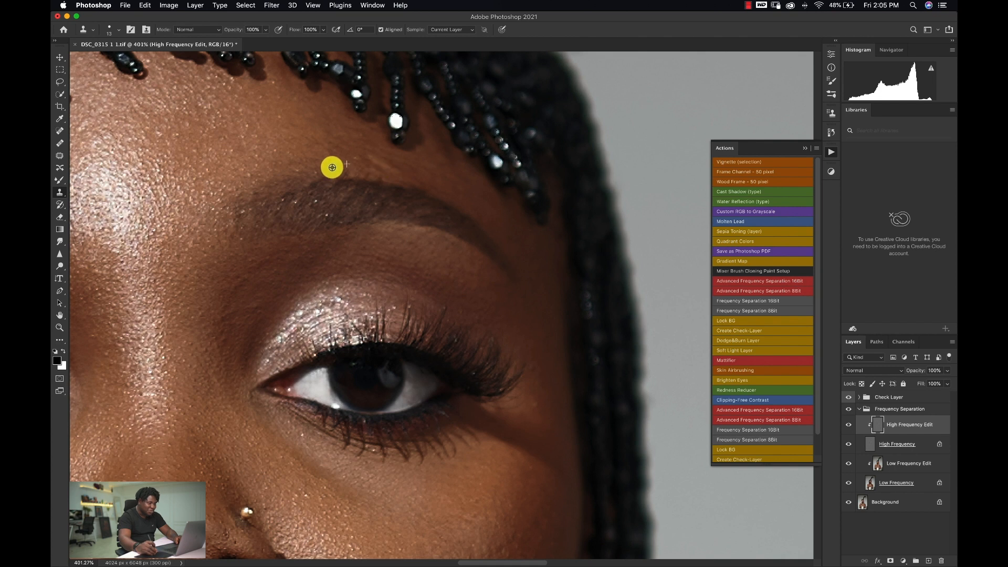
key(z)
drag(353, 268, 326, 290)
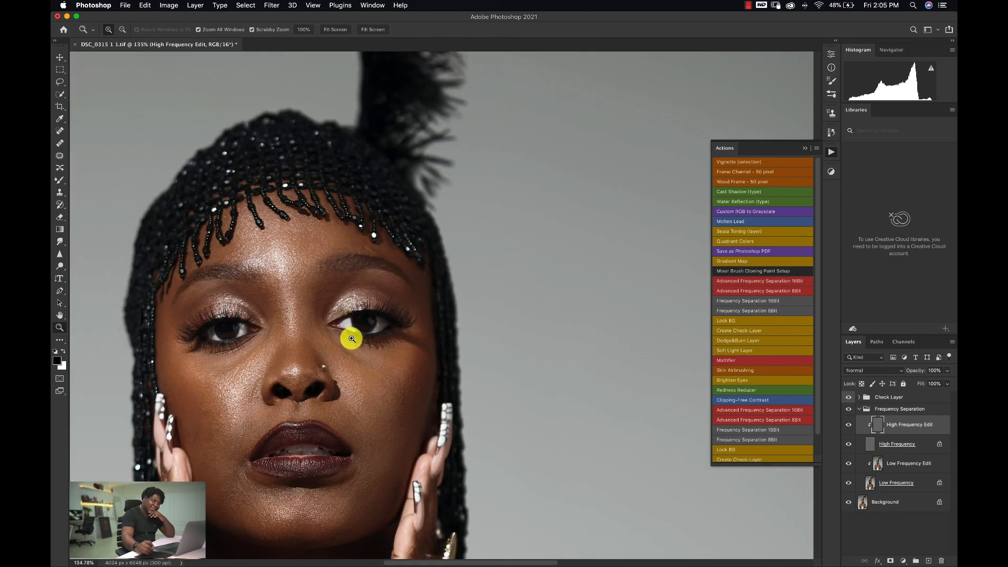
mouse_move(371, 263)
mouse_down()
mouse_move(389, 266)
mouse_move(383, 259)
mouse_up()
key(s)
key(bracketright)
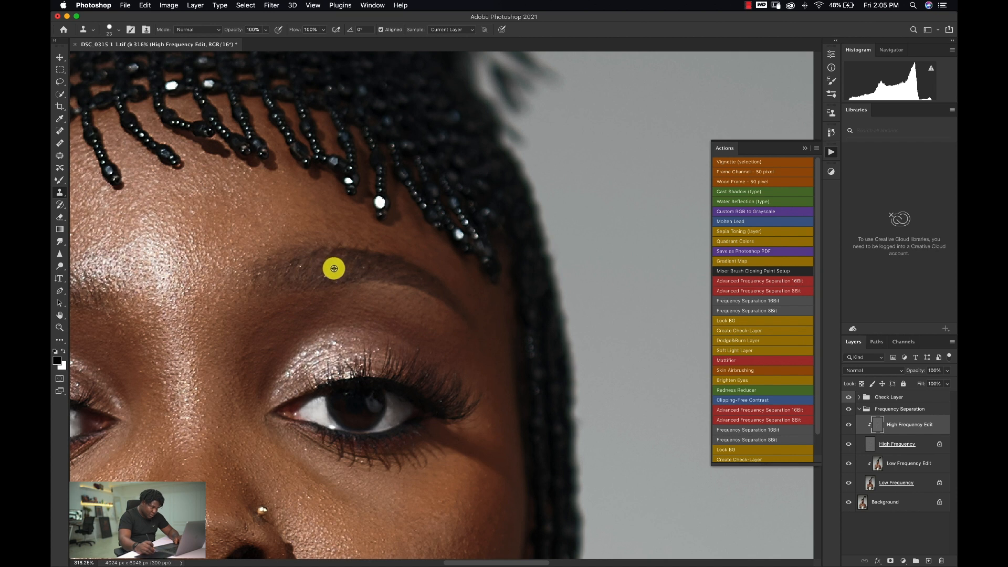
Step: Duplicate the High Frequency Edit layer and clip the copy to the High Frequency layer
key(z)
drag(380, 326, 325, 320)
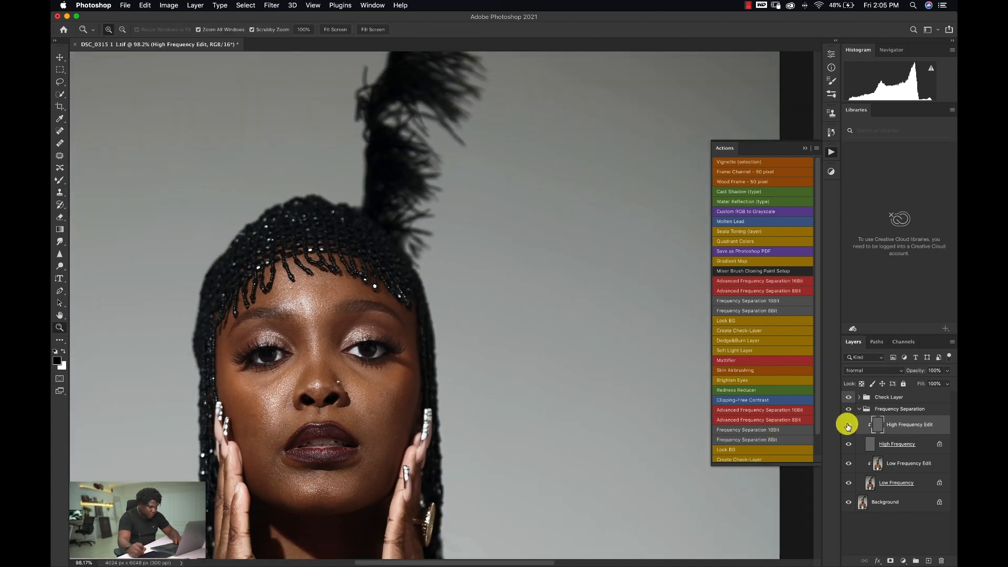
drag(319, 481, 348, 465)
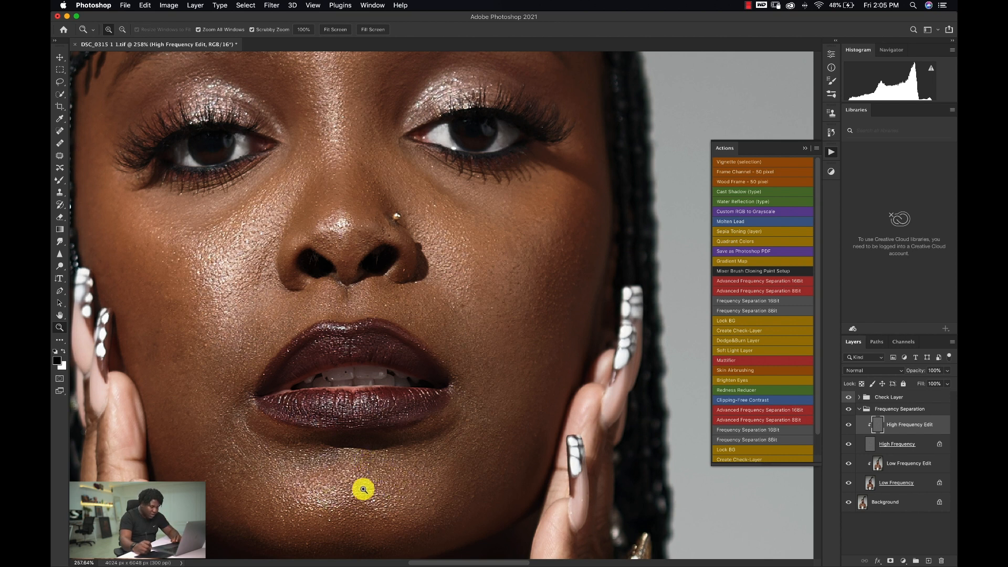
drag(367, 489, 378, 477)
drag(331, 418, 332, 418)
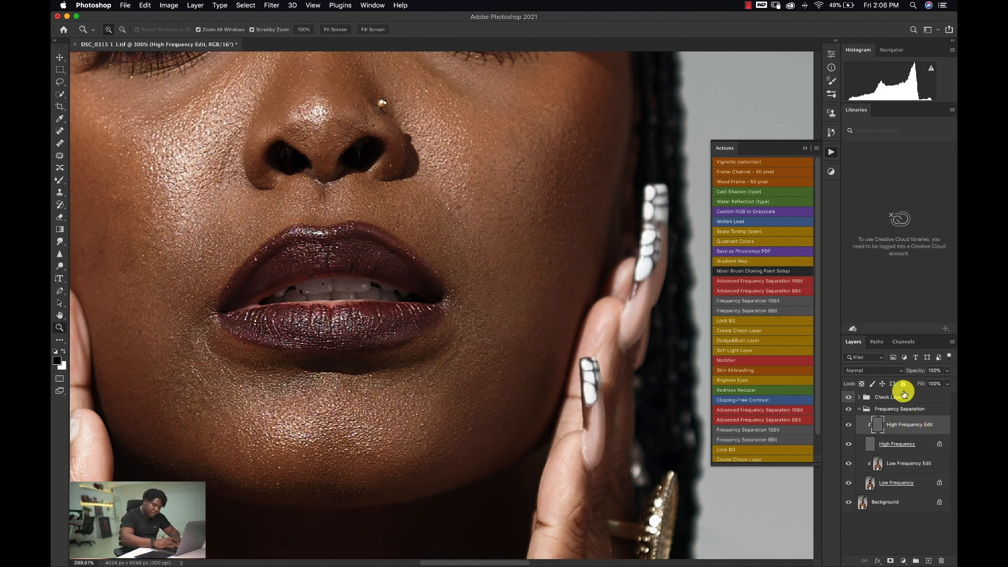
key(super+j)
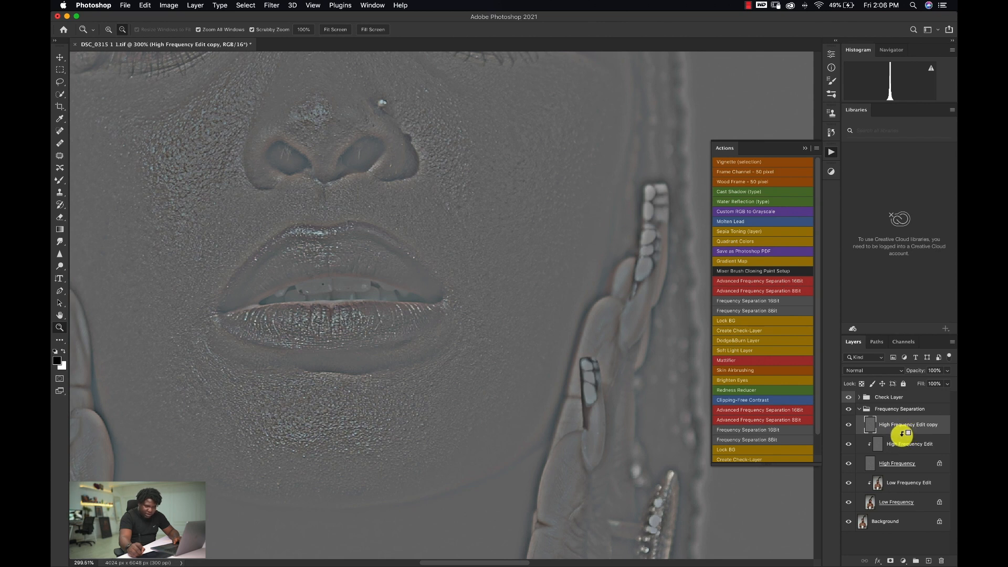
alt+click(904, 434)
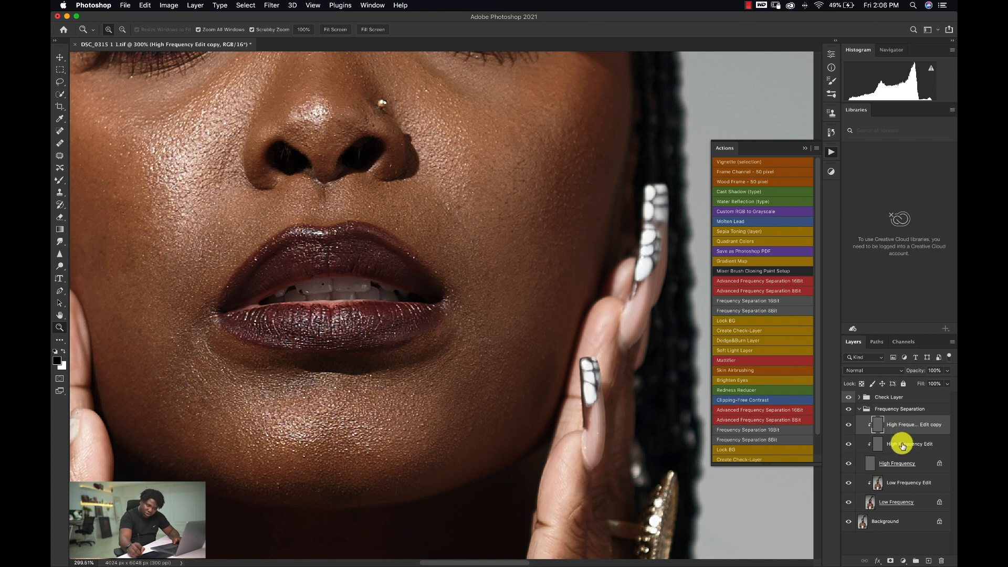
alt+click(912, 432)
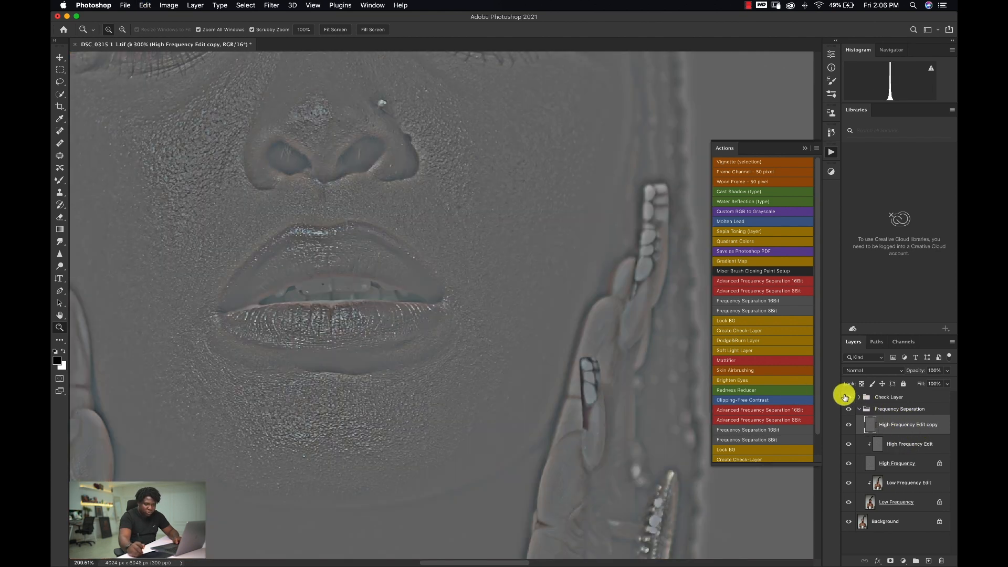
right_click(906, 430)
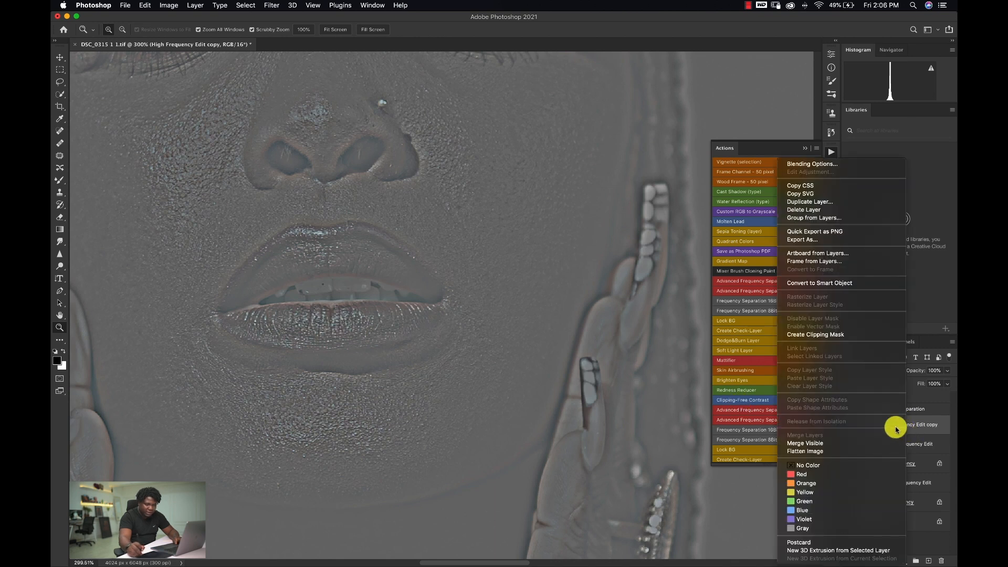
click(826, 334)
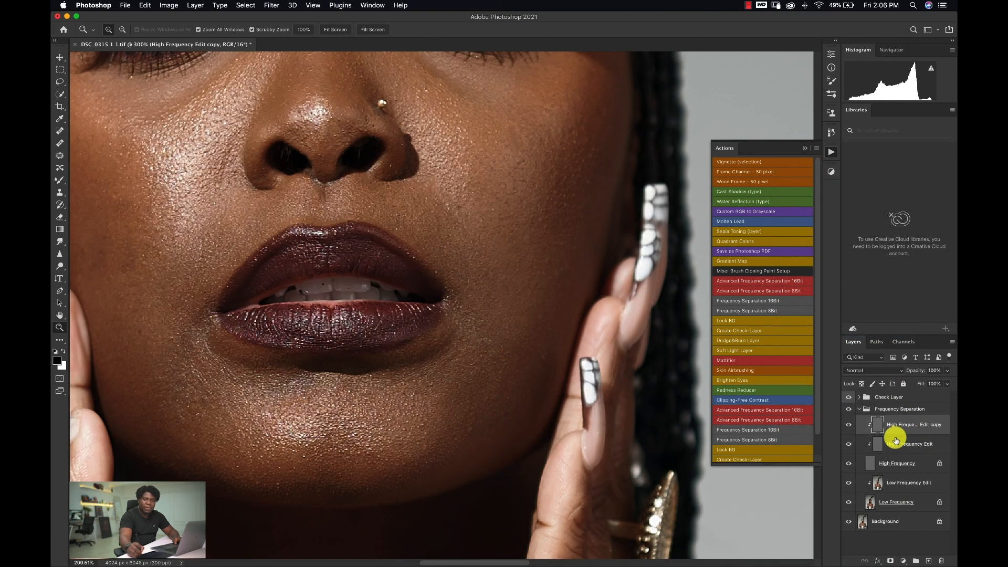
Step: Set the Clone Stamp to 18% opacity with a larger brush for working on the chin texture on the duplicated layer
drag(483, 281, 465, 279)
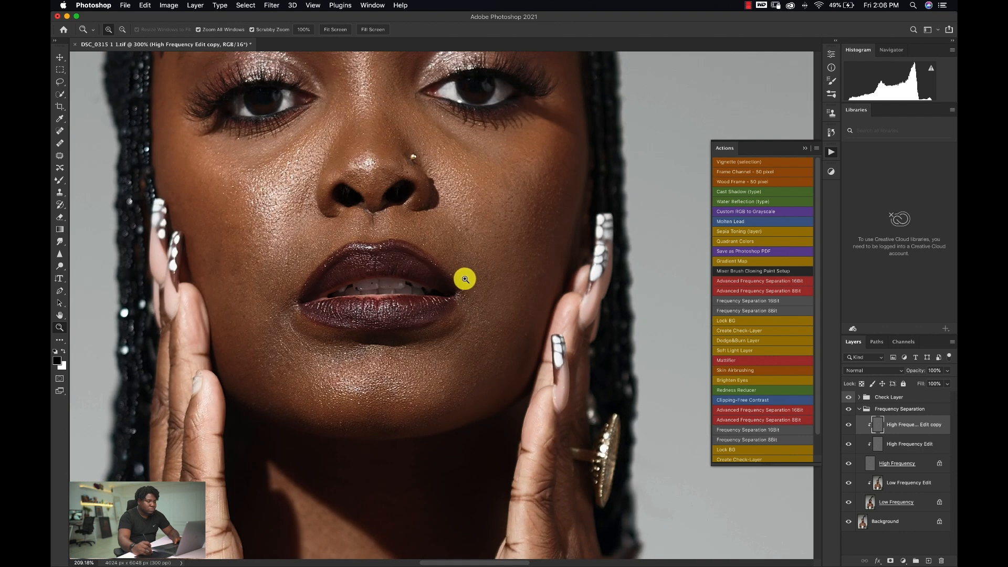
drag(444, 360, 664, 372)
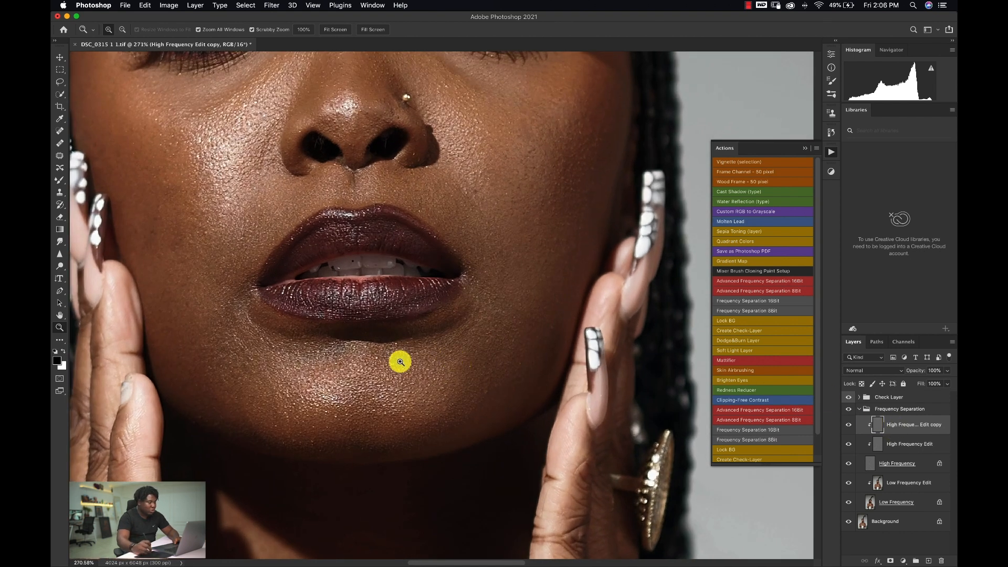
click(316, 344)
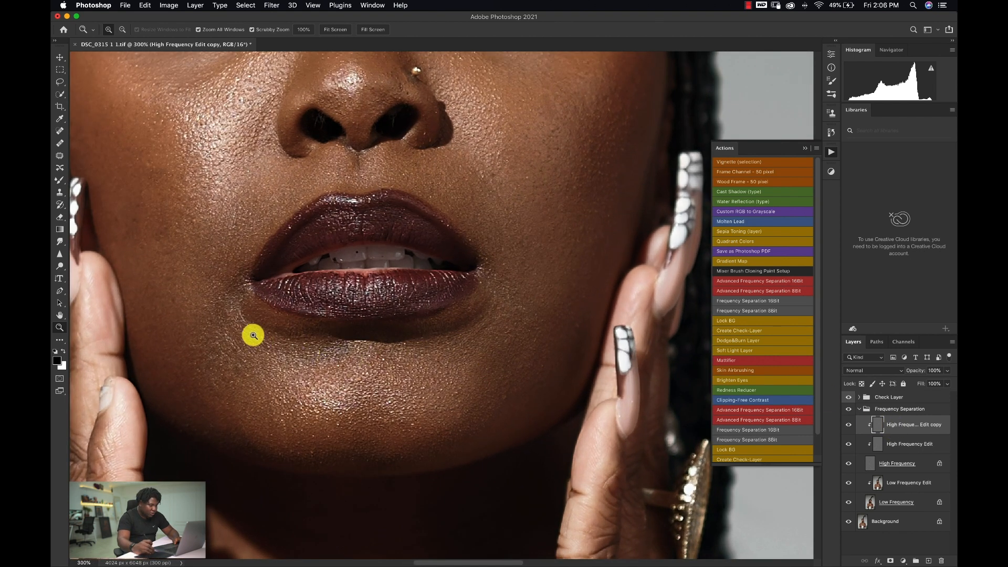
key(s)
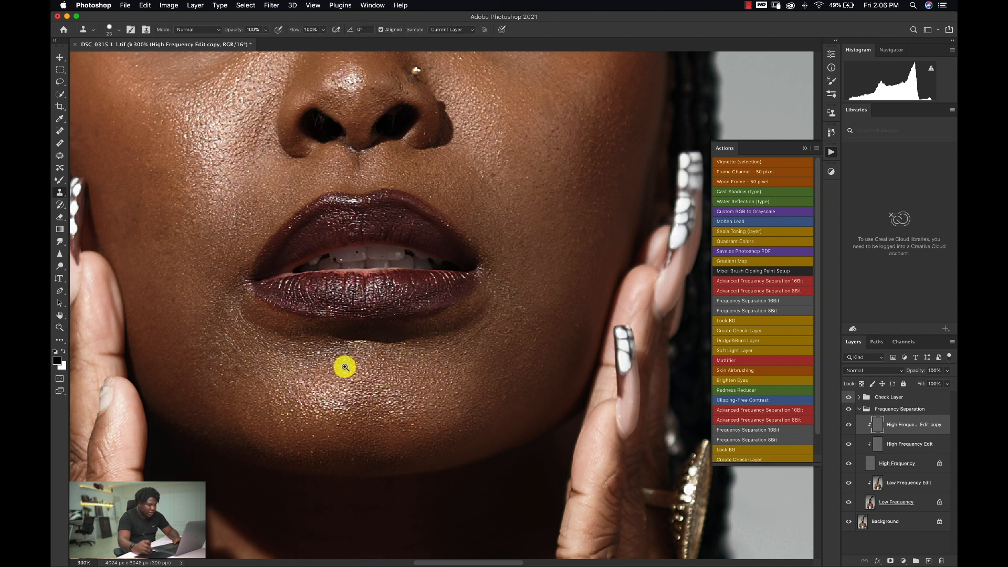
mouse_move(387, 365)
mouse_down()
mouse_move(407, 363)
mouse_move(411, 324)
mouse_move(418, 356)
mouse_move(411, 321)
mouse_up()
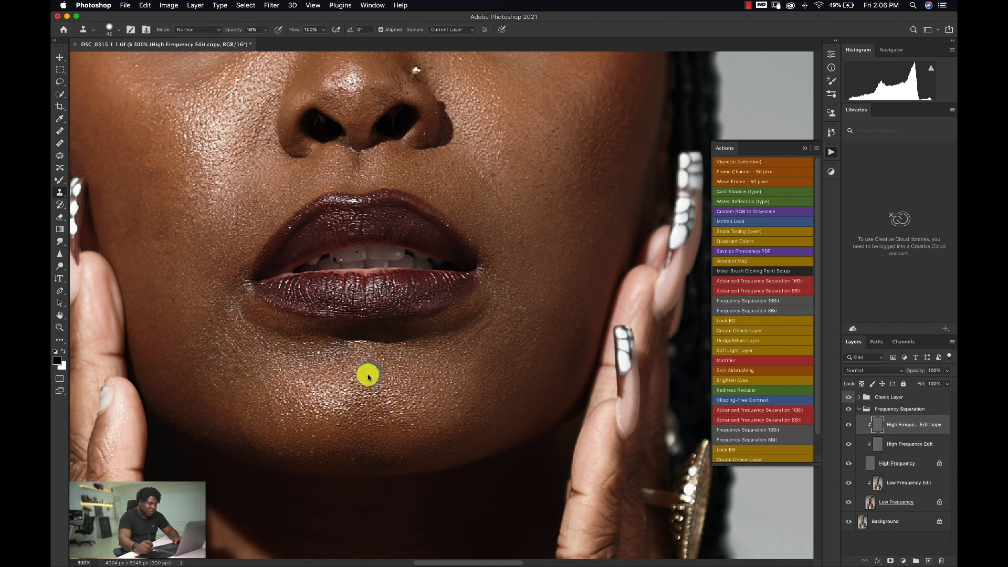
Step: Blend the skin texture across the chin and beside the mouth corner on the duplicated layer, cloning at 18% opacity
drag(434, 368, 446, 377)
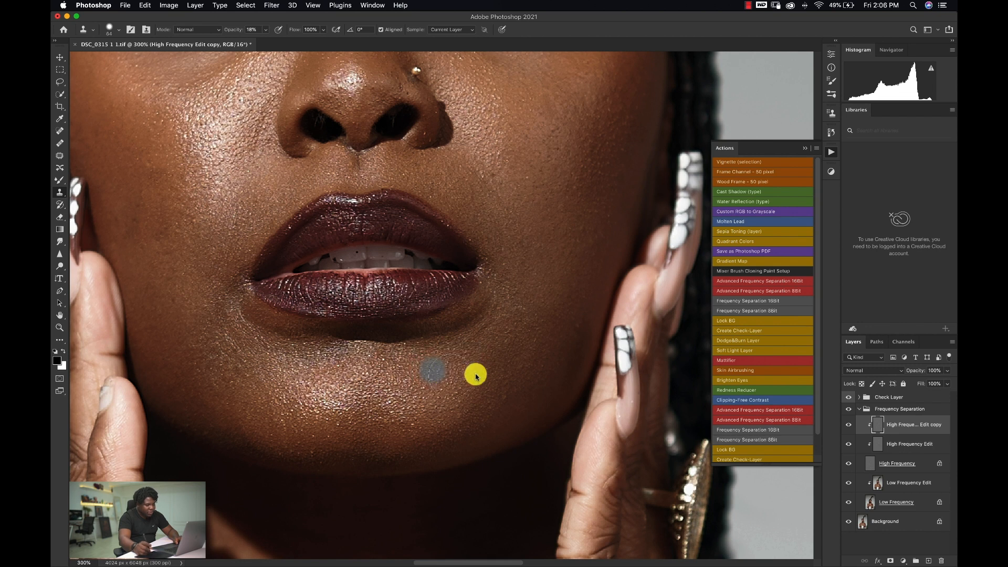
alt+click(178, 273)
mouse_move(210, 318)
mouse_down()
mouse_move(207, 339)
mouse_move(226, 331)
mouse_move(231, 293)
mouse_move(236, 338)
mouse_move(217, 392)
mouse_move(248, 377)
mouse_move(271, 401)
mouse_up()
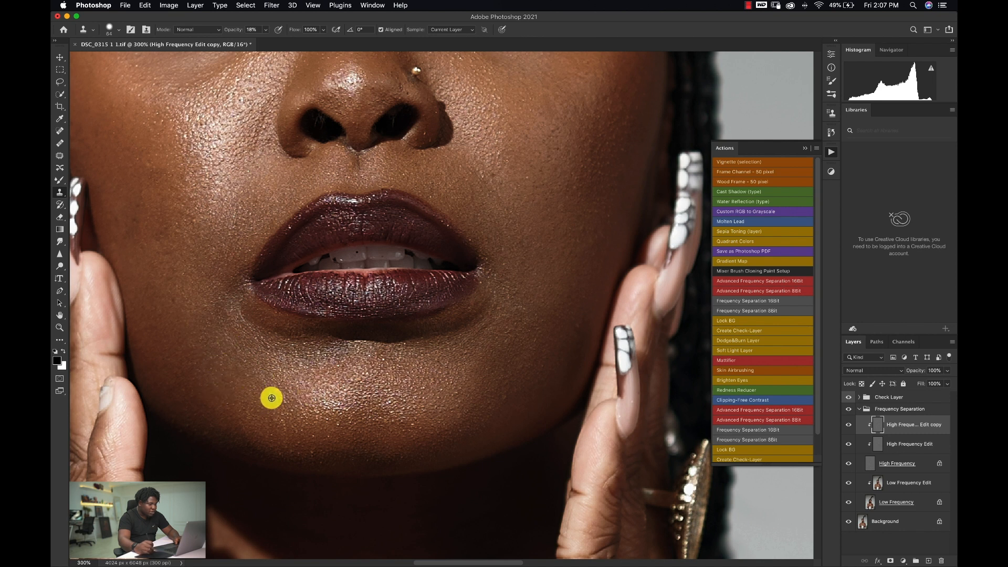
mouse_move(270, 333)
mouse_down()
mouse_move(243, 308)
mouse_move(331, 367)
mouse_move(303, 407)
mouse_up()
drag(228, 348, 465, 383)
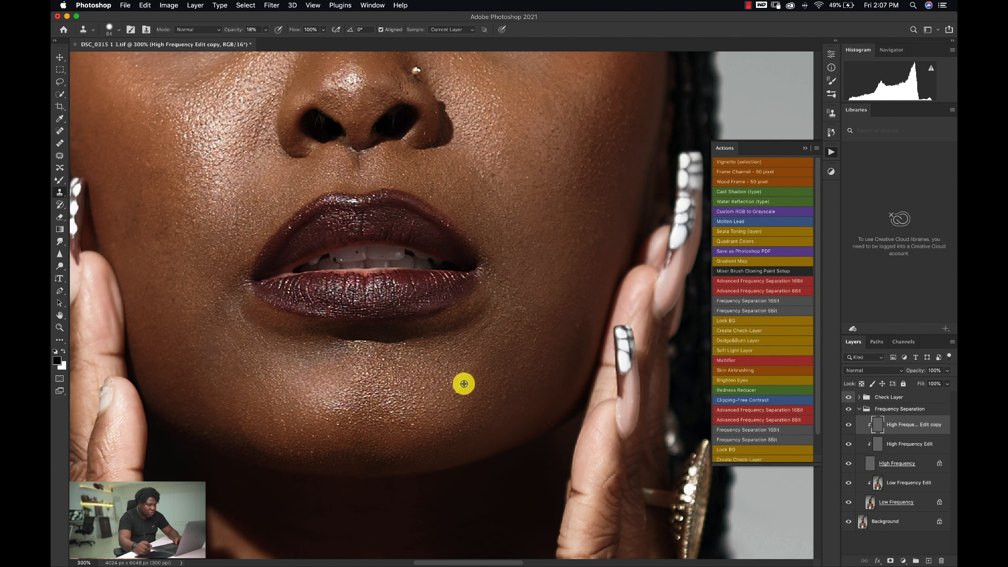
mouse_move(372, 378)
mouse_down()
mouse_move(384, 357)
mouse_move(334, 351)
mouse_move(390, 352)
mouse_move(426, 372)
mouse_move(346, 393)
mouse_move(388, 411)
mouse_move(360, 417)
mouse_move(384, 420)
mouse_move(425, 393)
mouse_move(442, 398)
mouse_move(433, 372)
mouse_move(453, 347)
mouse_move(414, 335)
mouse_move(477, 317)
mouse_move(470, 367)
mouse_move(358, 408)
mouse_move(492, 337)
mouse_move(501, 275)
mouse_up()
Step: Clone soft texture at 18% opacity over the uneven skin beside the opposite mouth corner and down the edge of the chin
alt+click(501, 276)
drag(494, 327, 525, 333)
mouse_move(505, 268)
mouse_down()
mouse_move(501, 237)
mouse_move(481, 239)
mouse_move(497, 270)
mouse_move(471, 241)
mouse_move(485, 290)
mouse_move(518, 293)
mouse_move(522, 273)
mouse_move(516, 313)
mouse_move(540, 312)
mouse_move(510, 328)
mouse_move(530, 333)
mouse_up()
alt+click(523, 317)
mouse_move(496, 384)
mouse_down()
mouse_move(501, 394)
mouse_move(428, 383)
mouse_move(458, 396)
mouse_up()
Step: Compare the lower face with and without the High Frequency Edit copy layer
key(z)
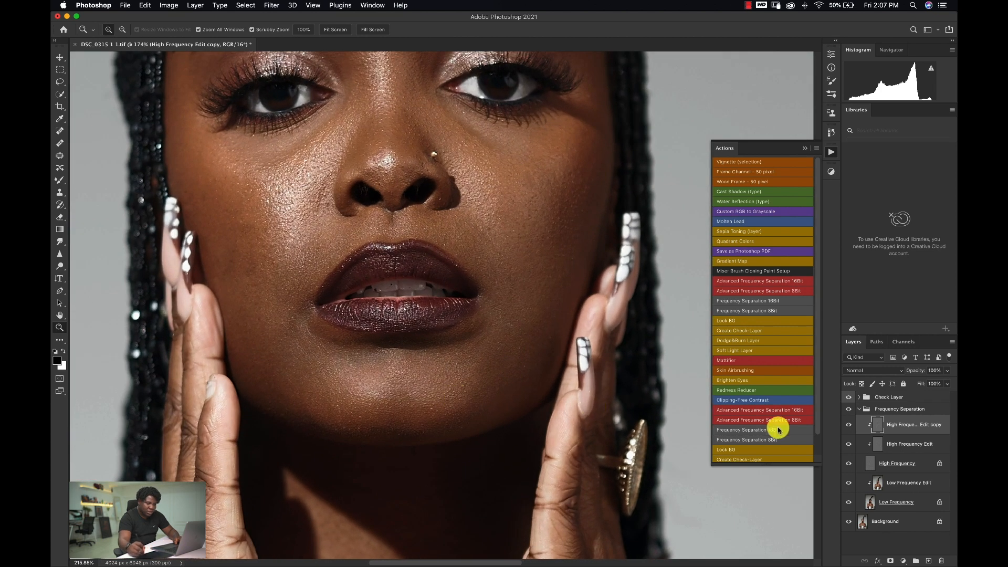
click(850, 428)
click(849, 428)
click(848, 428)
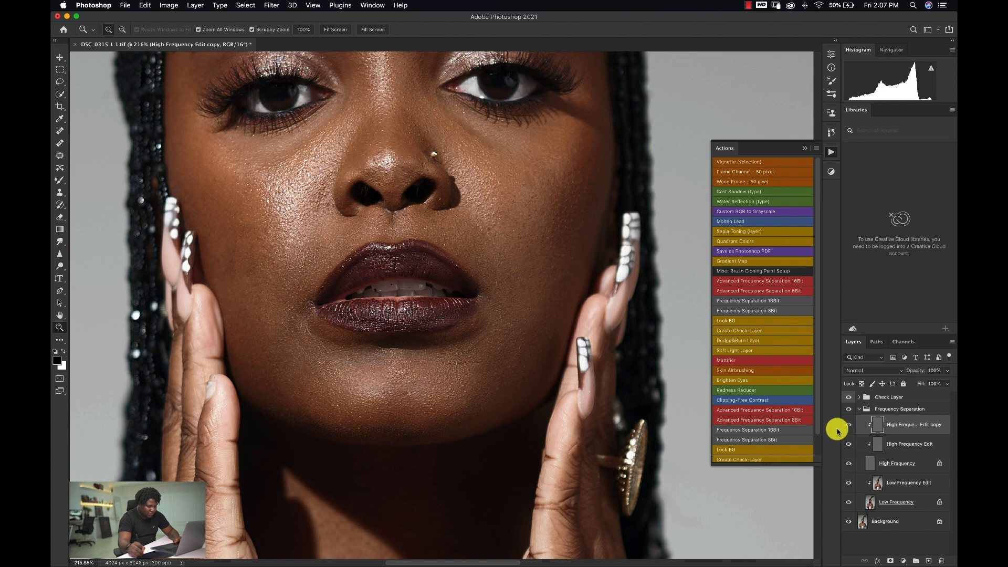
Step: Refine the chin texture below the lower lip with a smaller Clone Stamp brush at 18% opacity
drag(375, 371, 350, 366)
click(351, 366)
mouse_move(360, 408)
mouse_down()
mouse_move(390, 408)
mouse_move(347, 397)
mouse_move(302, 415)
mouse_up()
key(s)
alt+click(270, 384)
alt+click(351, 406)
click(360, 428)
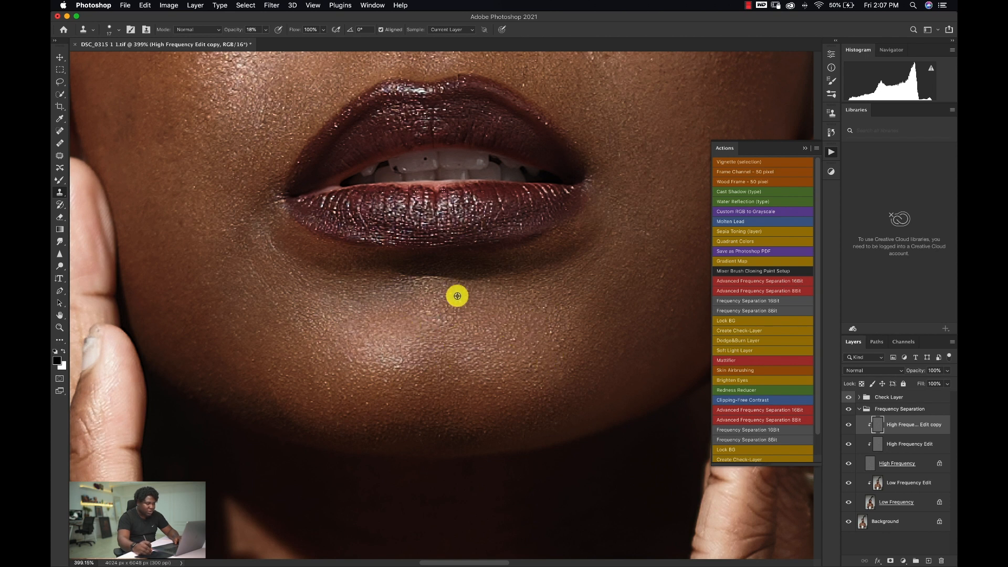
drag(368, 301, 387, 302)
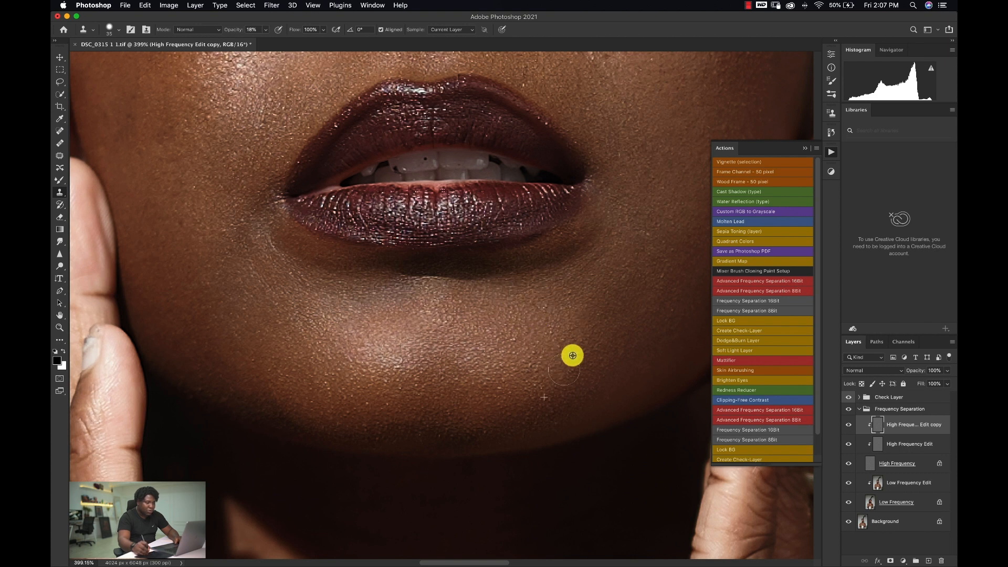
Step: Even out the pore texture on the cheek beside the nose by cloning nearby skin at 18% opacity
key(z)
drag(576, 310, 547, 299)
drag(583, 207, 567, 205)
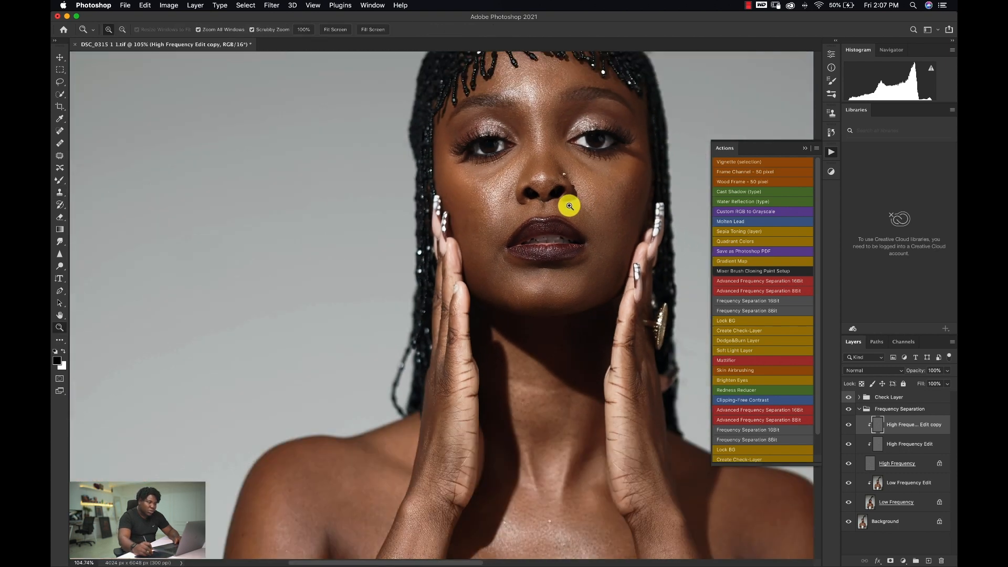
drag(552, 123, 592, 118)
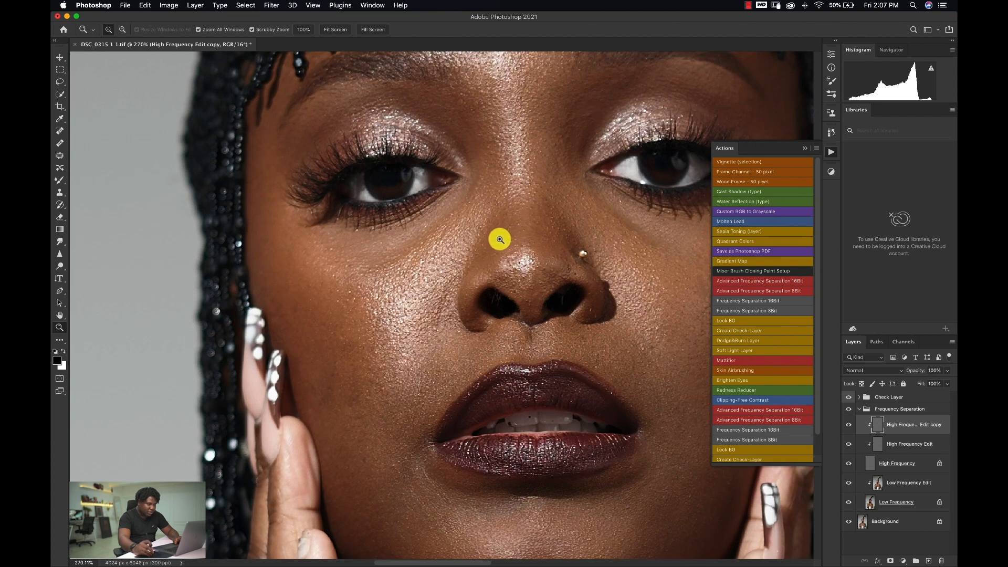
key(s)
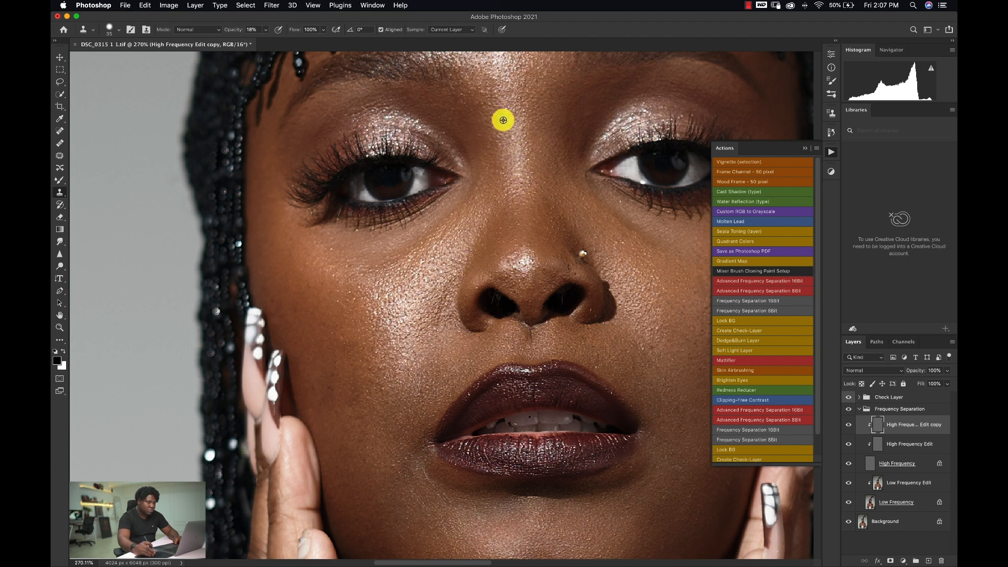
mouse_move(369, 276)
mouse_down()
mouse_move(387, 271)
mouse_move(362, 268)
mouse_move(389, 272)
mouse_move(345, 303)
mouse_up()
alt+click(352, 268)
alt+click(373, 362)
drag(444, 246, 429, 337)
mouse_move(453, 266)
mouse_down()
mouse_move(428, 362)
mouse_move(393, 331)
mouse_up()
Step: Compare the face before and after retouching by toggling the visibility of the Frequency Separation group
key(z)
drag(491, 323, 473, 323)
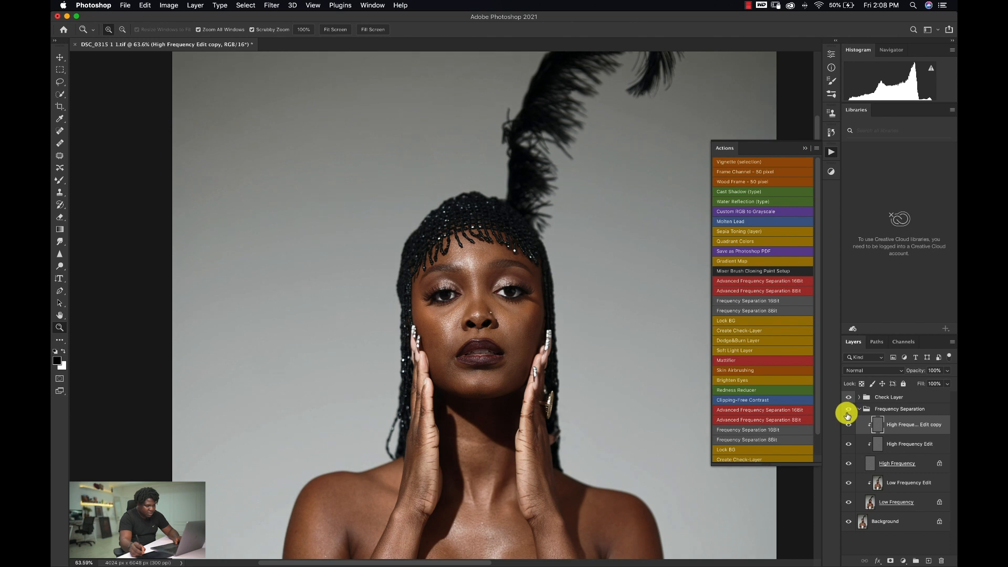
mouse_move(499, 358)
mouse_down()
mouse_move(539, 347)
mouse_move(508, 371)
mouse_up()
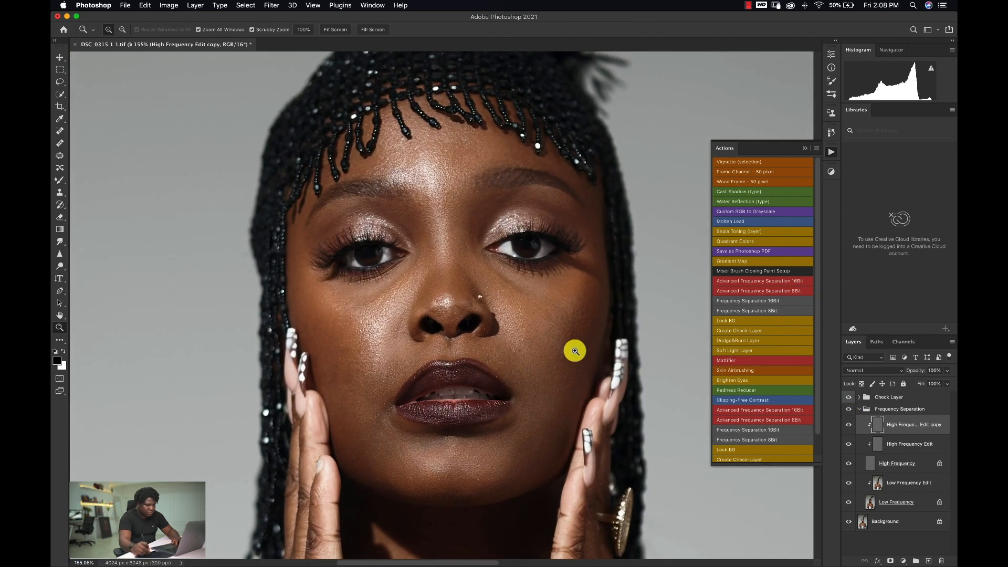
drag(582, 350, 583, 348)
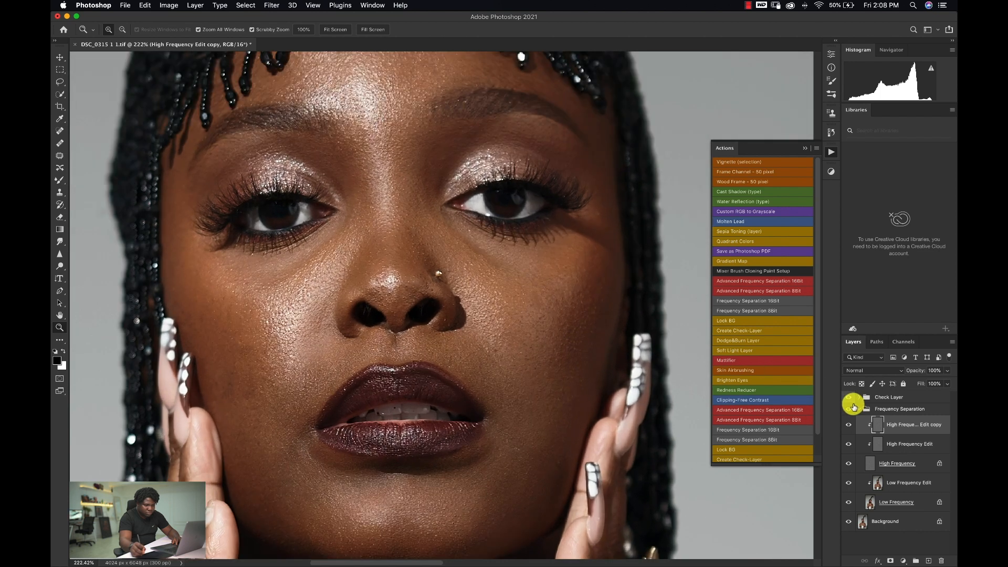
click(849, 409)
click(848, 409)
click(850, 410)
click(849, 410)
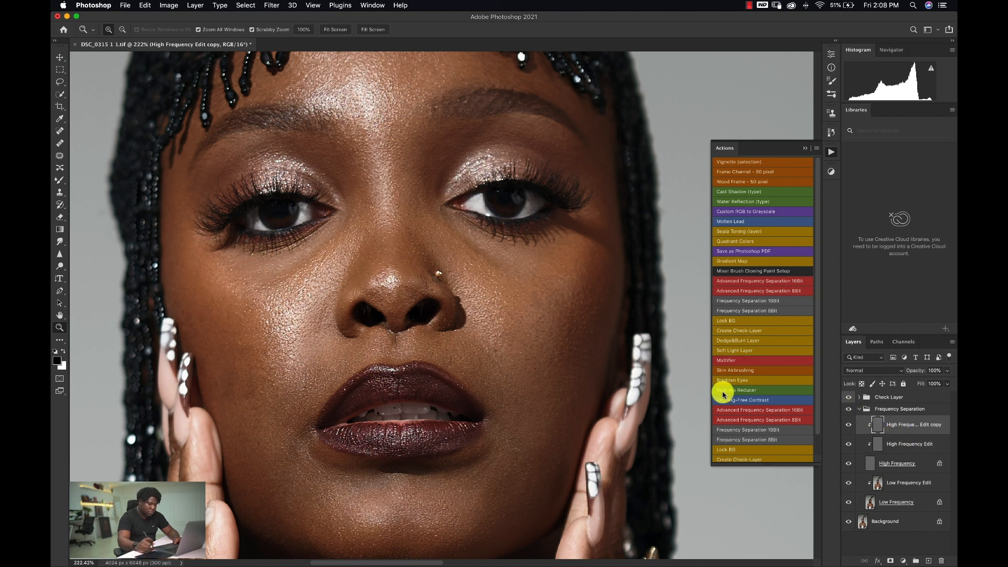
Step: Set the Clone Stamp to 100% opacity with a 15-pixel brush and work on the cheek and skin around the mouth
key(s)
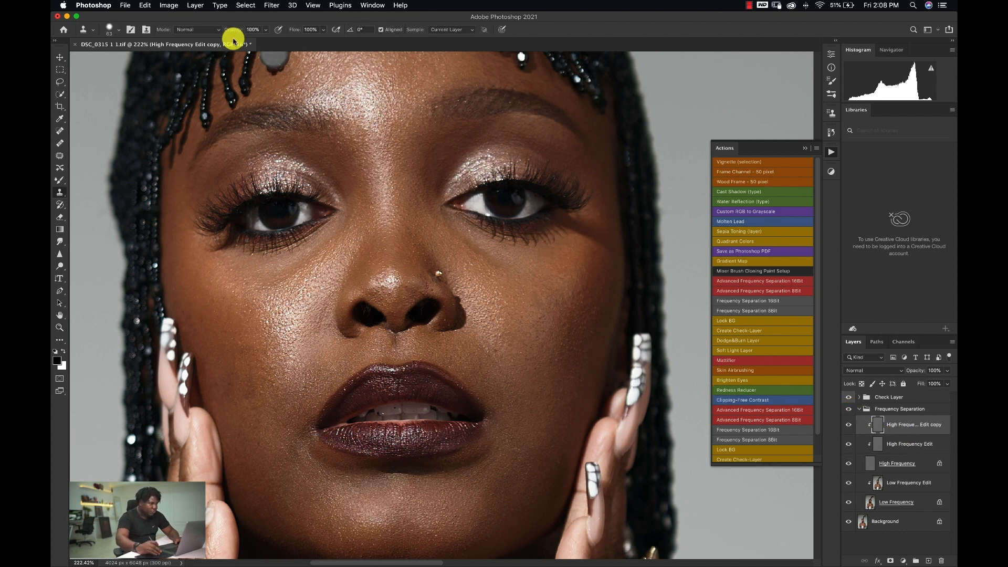
mouse_move(540, 404)
mouse_down()
mouse_move(578, 475)
mouse_move(542, 477)
mouse_move(551, 477)
mouse_up()
key(z)
key(s)
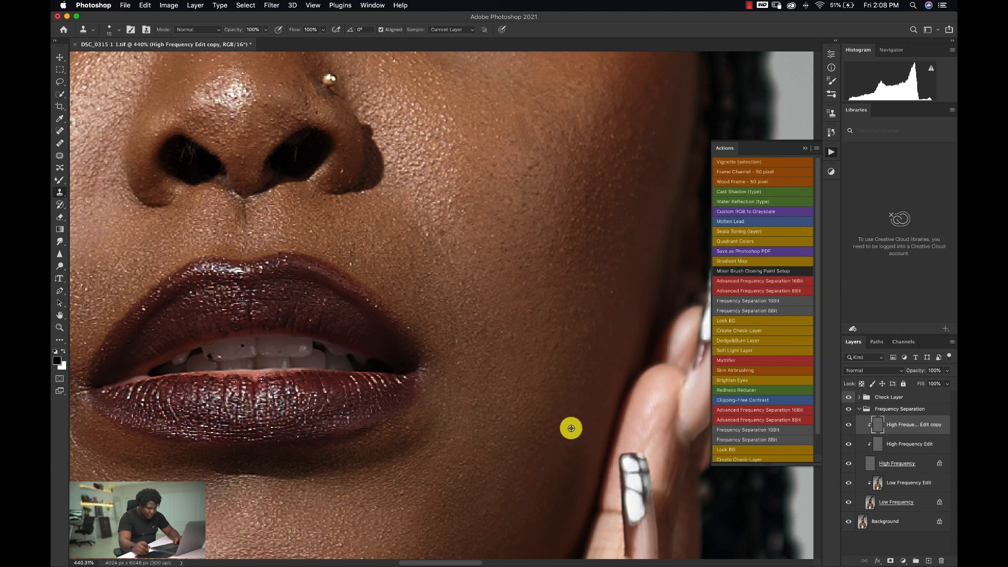
scroll(535, 455, left, 10)
scroll(536, 455, down, 4)
scroll(466, 377, left, 3)
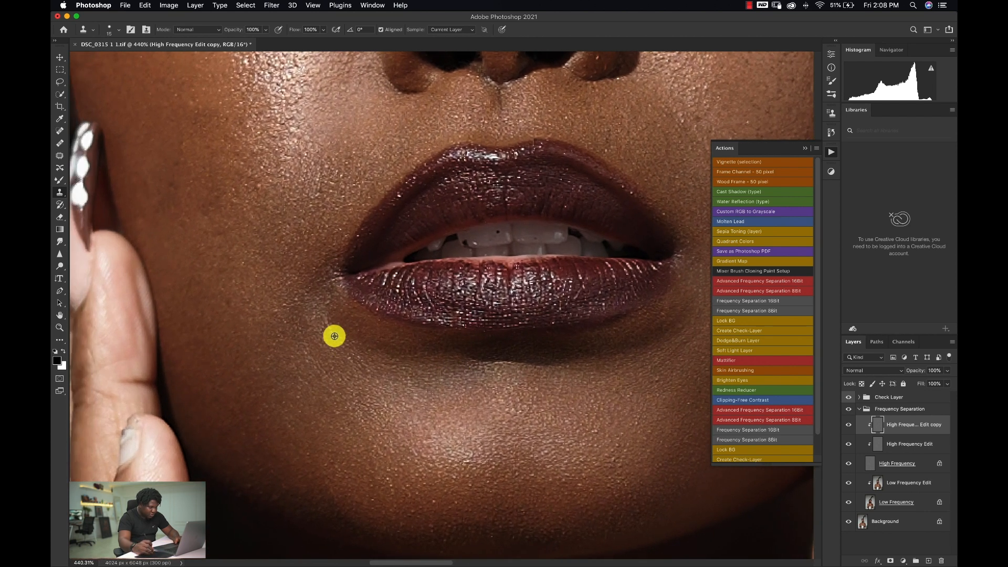
key(shift+s)
drag(297, 337, 326, 335)
click(281, 351)
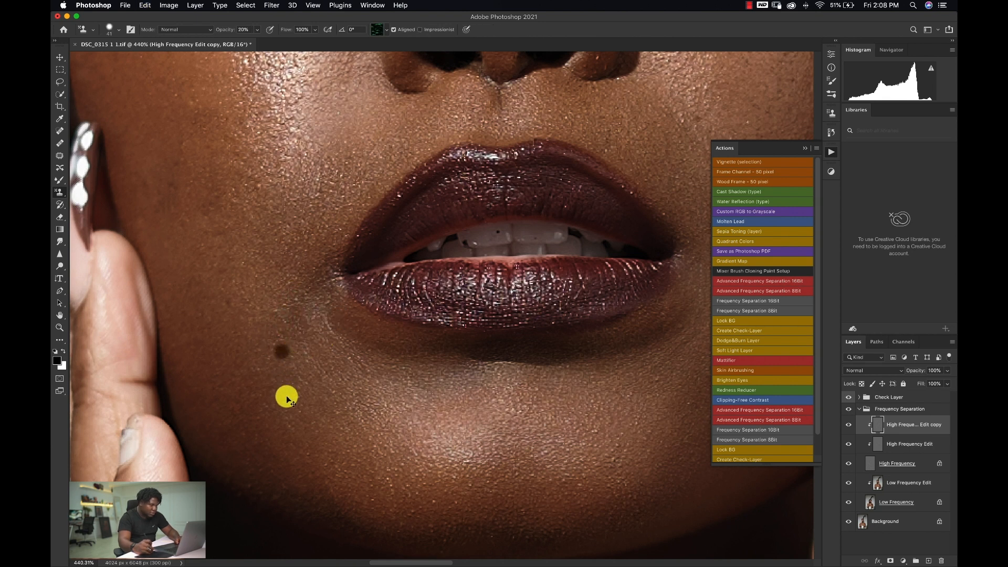
Step: Return to the Clone Stamp and soften the texture beside the mouth corner with a larger brush at 20% opacity
key(shift+s)
drag(302, 364, 337, 361)
key(2)
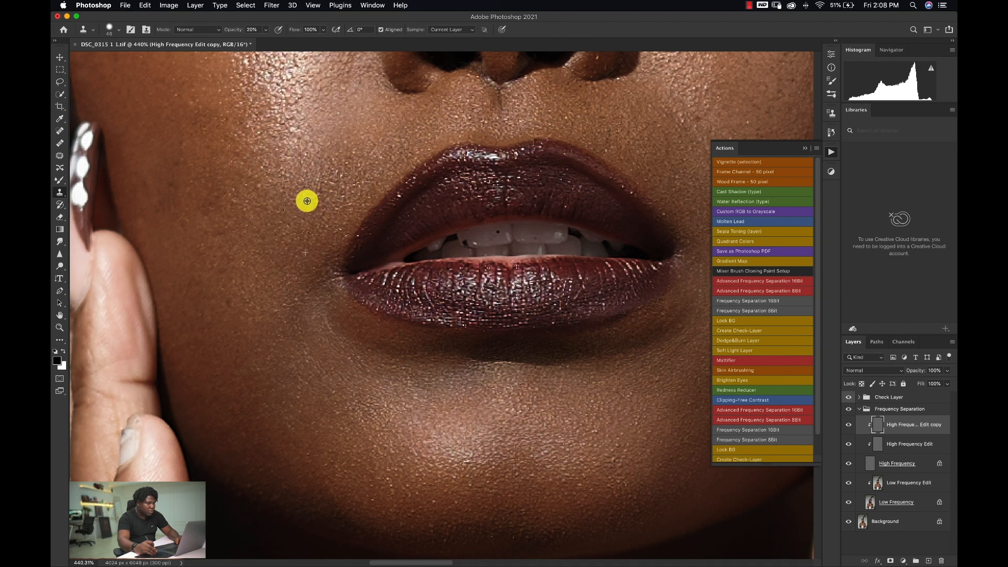
Step: Clone out the bright specks on the upper chest with the Clone Stamp at 100% opacity
key(z)
mouse_move(371, 242)
mouse_down()
mouse_move(295, 226)
mouse_move(387, 252)
mouse_up()
drag(399, 444, 412, 443)
key(s)
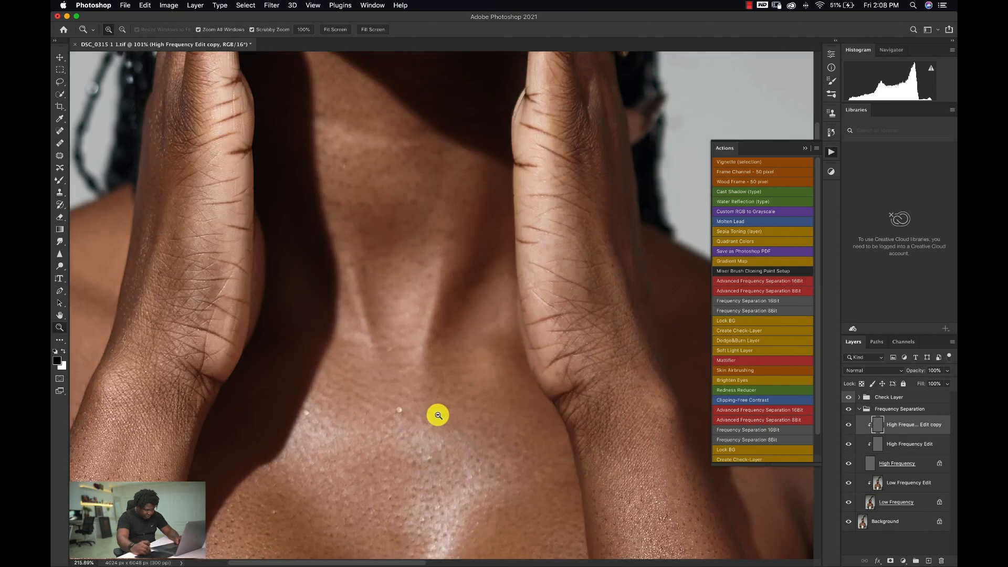
drag(430, 443, 433, 412)
drag(356, 409, 298, 410)
mouse_move(306, 448)
mouse_down()
mouse_move(394, 360)
mouse_move(392, 340)
mouse_move(474, 335)
mouse_move(409, 400)
mouse_up()
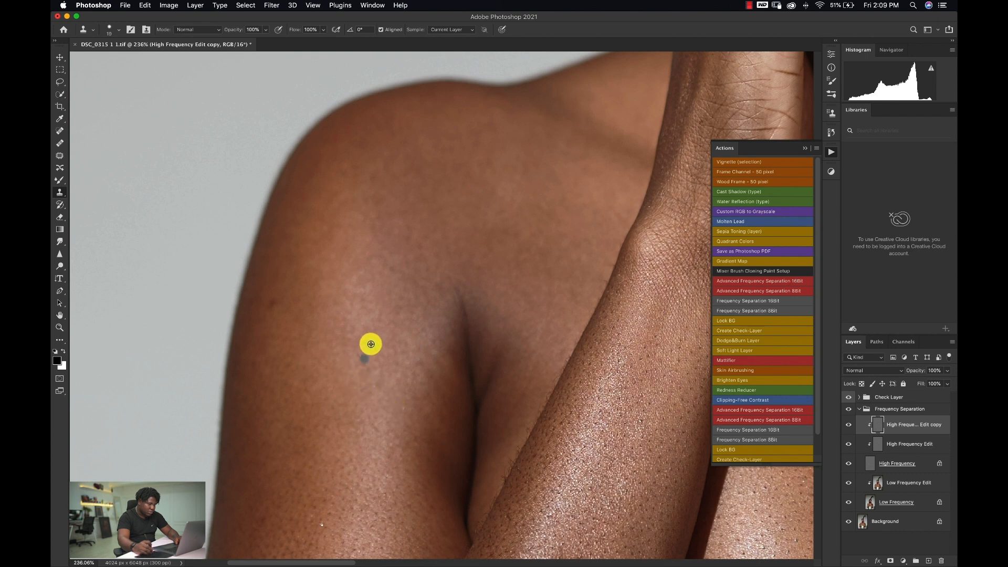
Step: Clone out the bright specks along the shoulder and upper arm at 100% opacity
drag(298, 285, 296, 221)
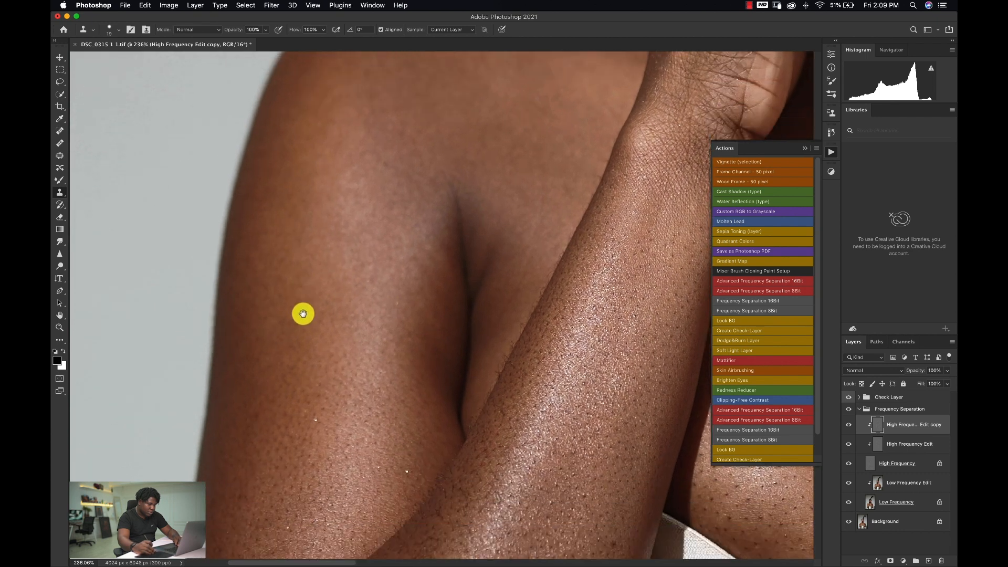
scroll(341, 347, down, 5)
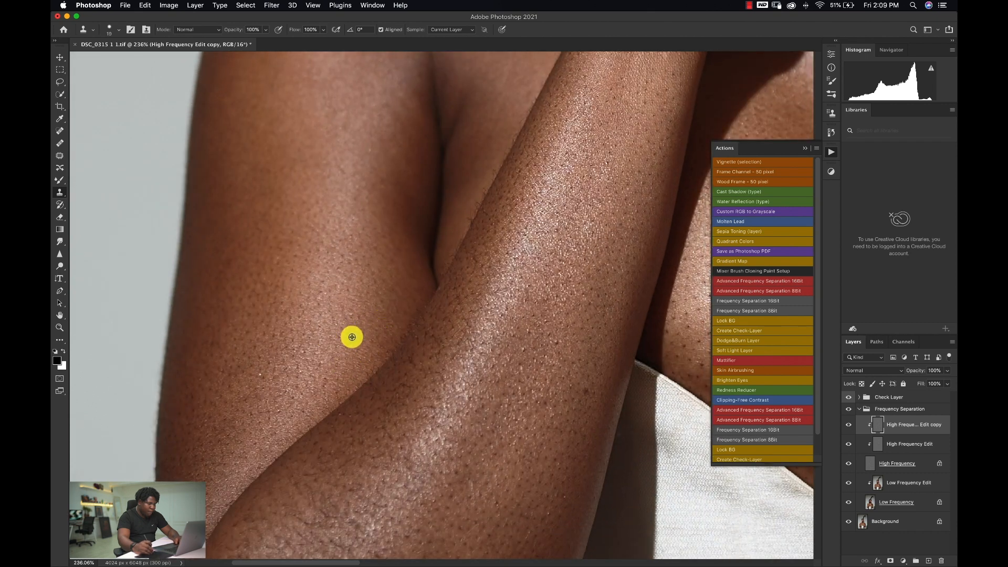
drag(386, 400, 252, 328)
Step: Clean up the remaining specks on the skin above the dress neckline and on the opposite shoulder and arm
drag(473, 309, 322, 340)
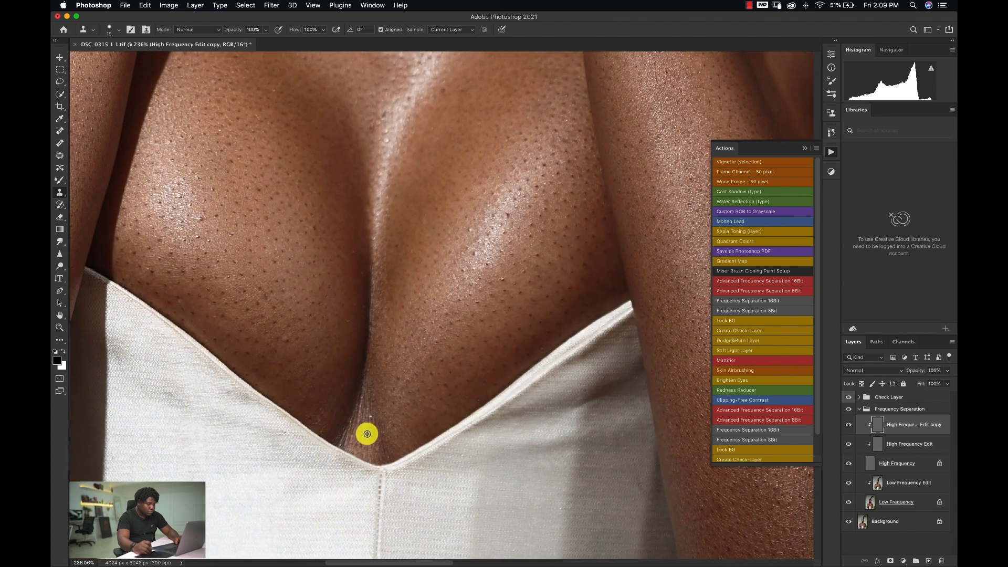
drag(485, 310, 243, 436)
drag(283, 368, 299, 418)
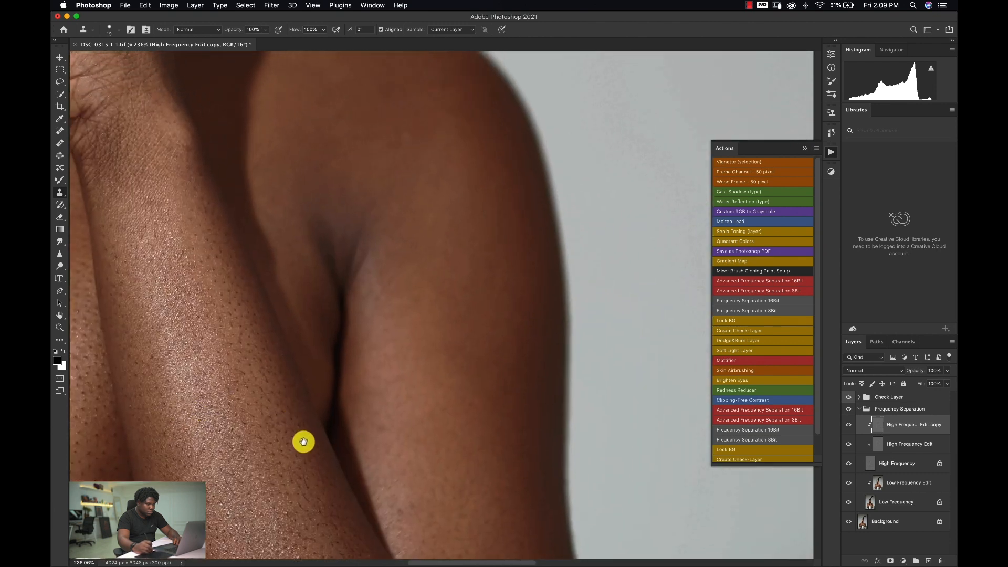
drag(425, 348, 449, 347)
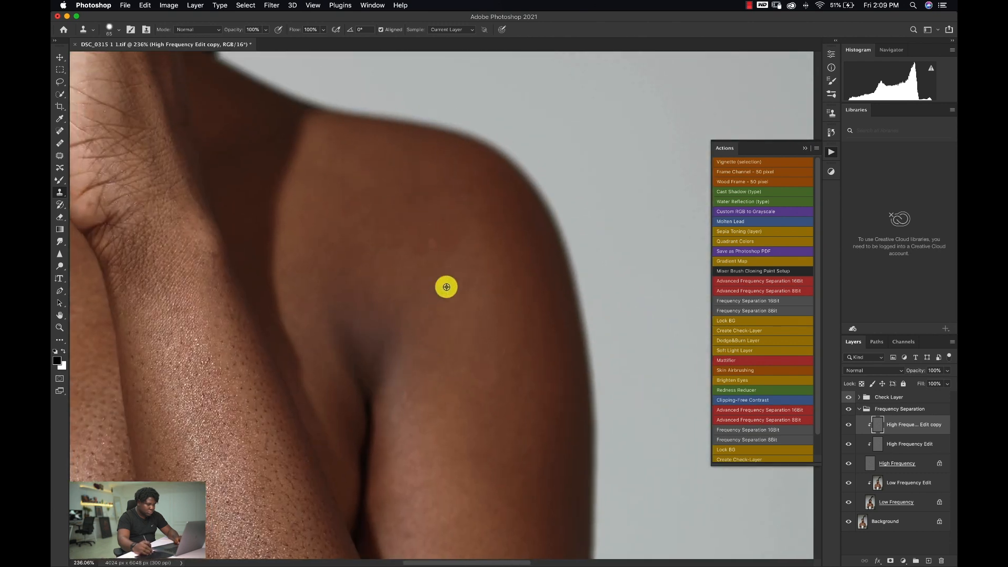
Step: Examine the retouched skin across the whole figure and at closer range on the face
key(z)
drag(481, 307, 436, 298)
drag(530, 305, 465, 312)
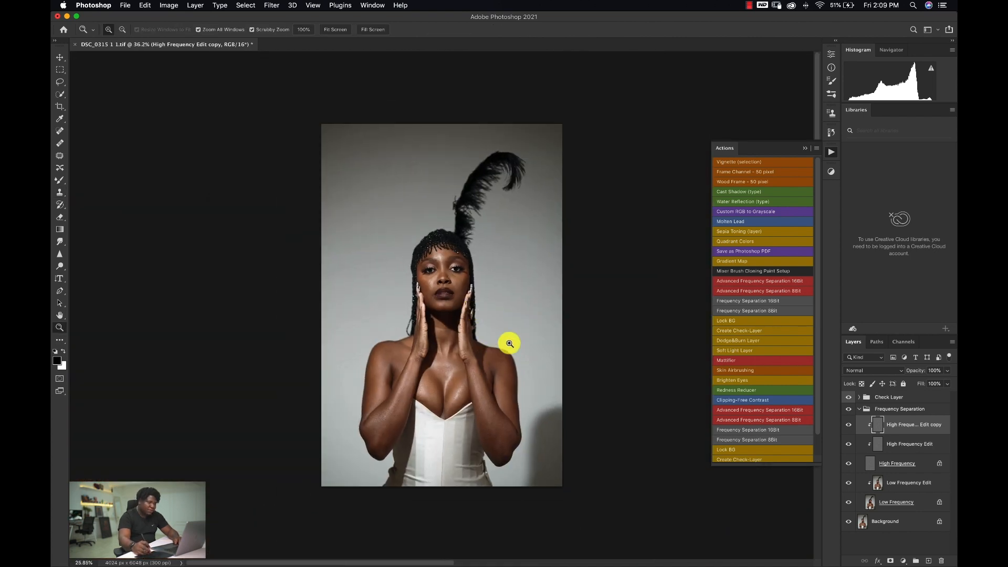
drag(443, 272, 499, 333)
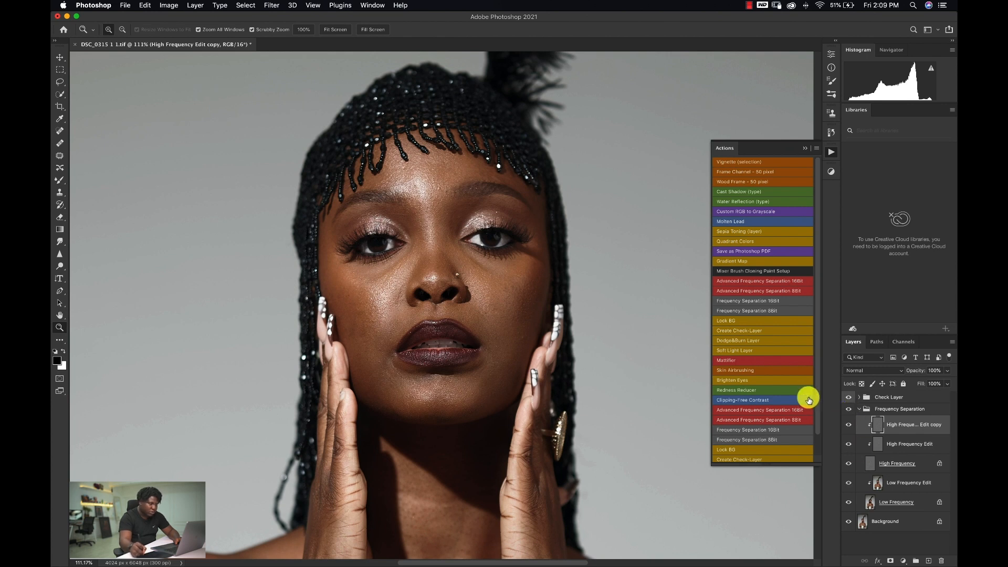
drag(526, 344, 557, 324)
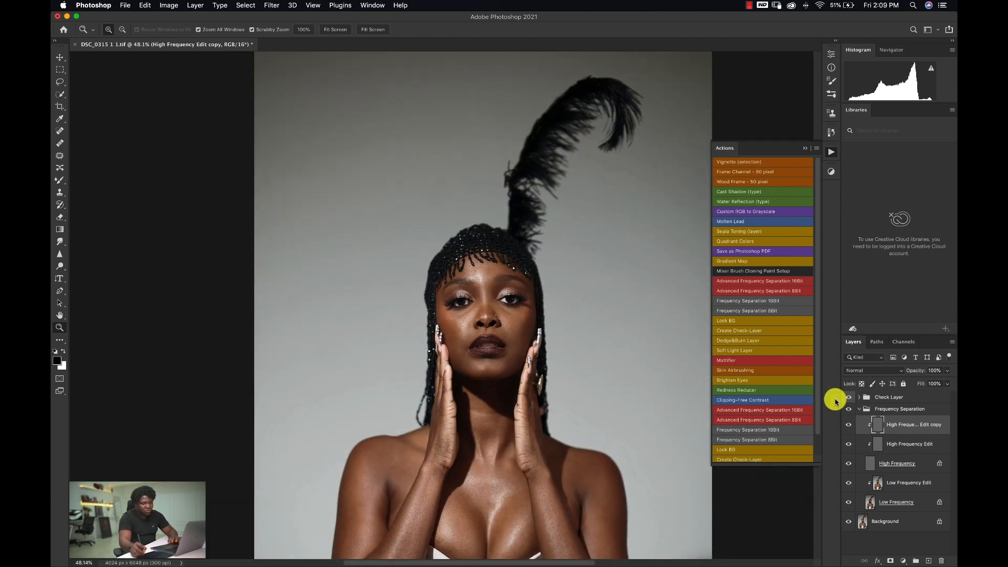
Step: Collapse the Check Layer and Frequency Separation groups and stamp all visible layers into a new layer above Frequency Separation
click(860, 409)
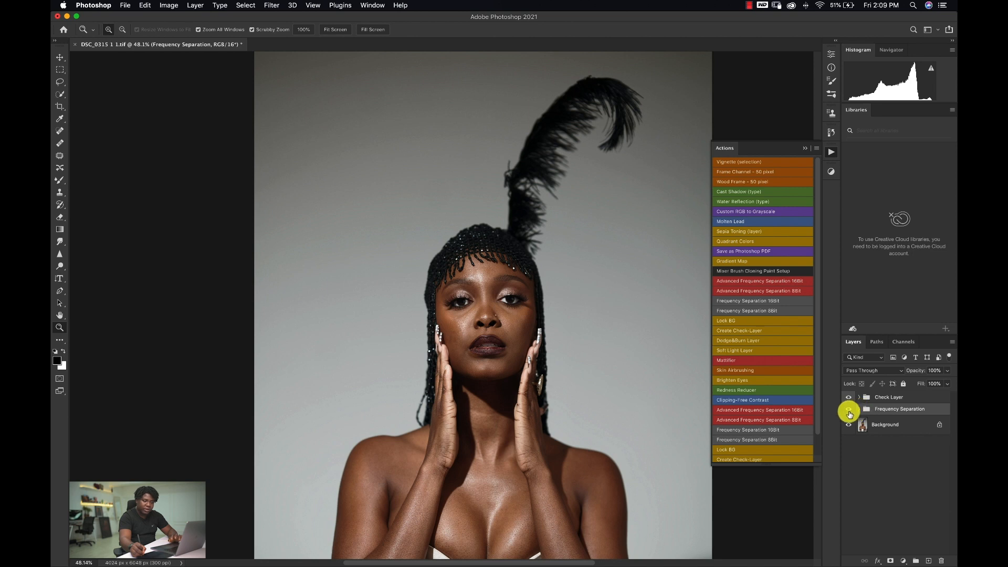
click(860, 409)
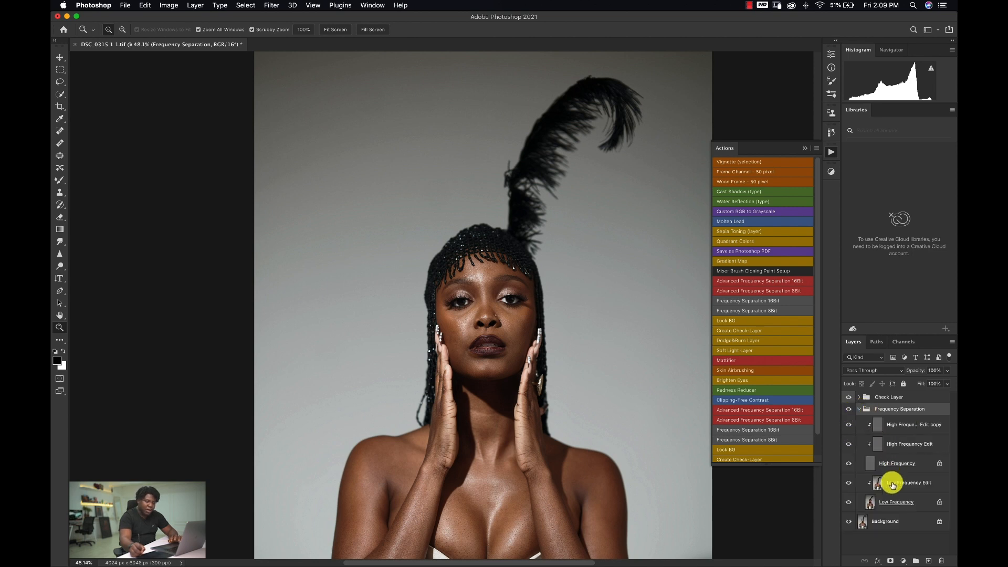
click(892, 485)
click(860, 398)
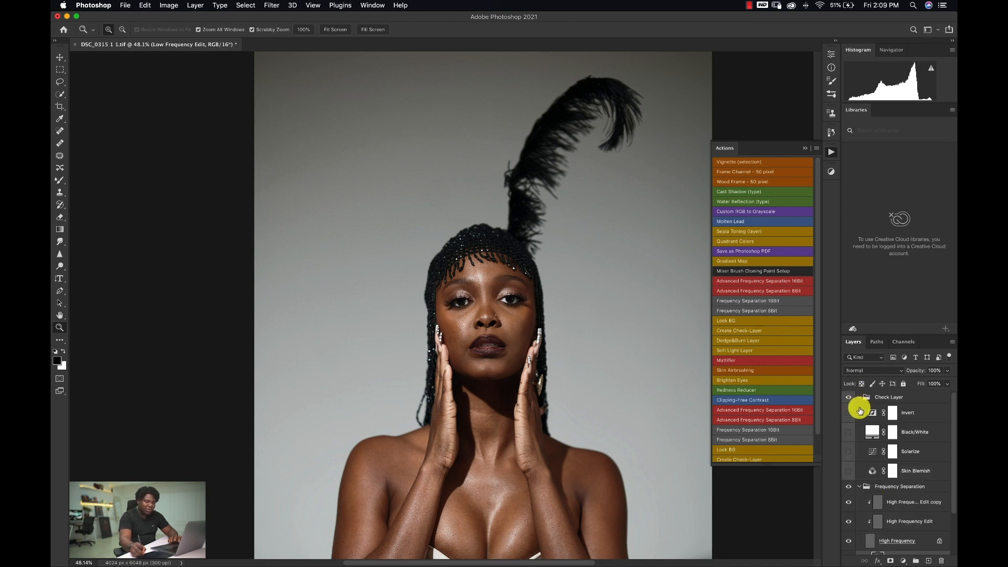
click(860, 398)
click(858, 409)
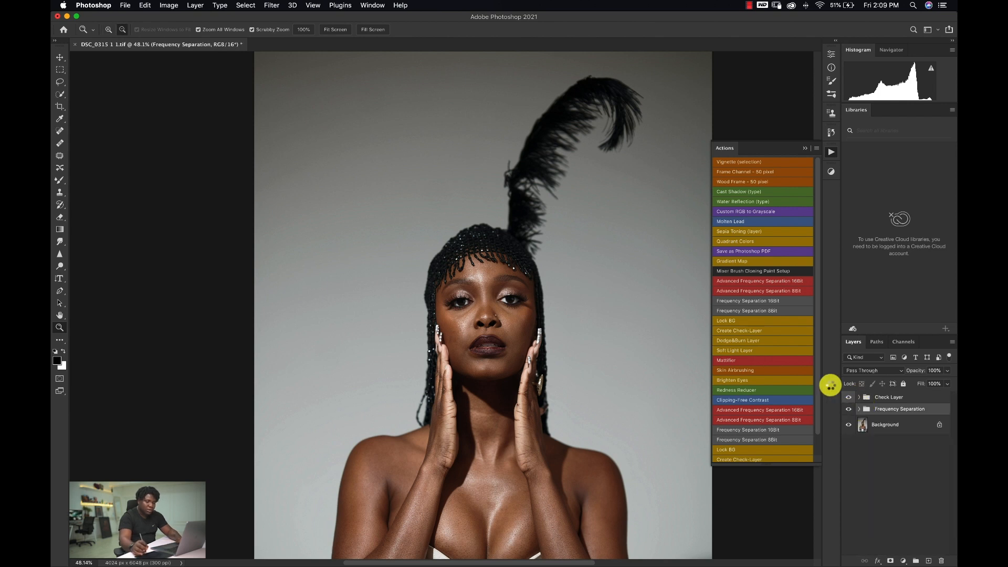
key(super+alt+shift+e)
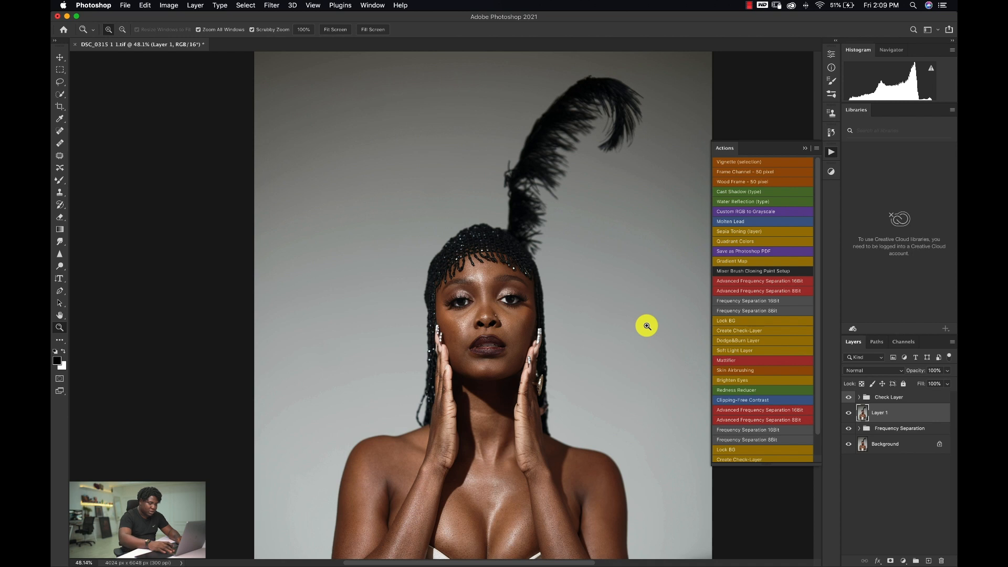
Step: Fill Layer 1 entirely with the white background color
key(shift+BackSpace)
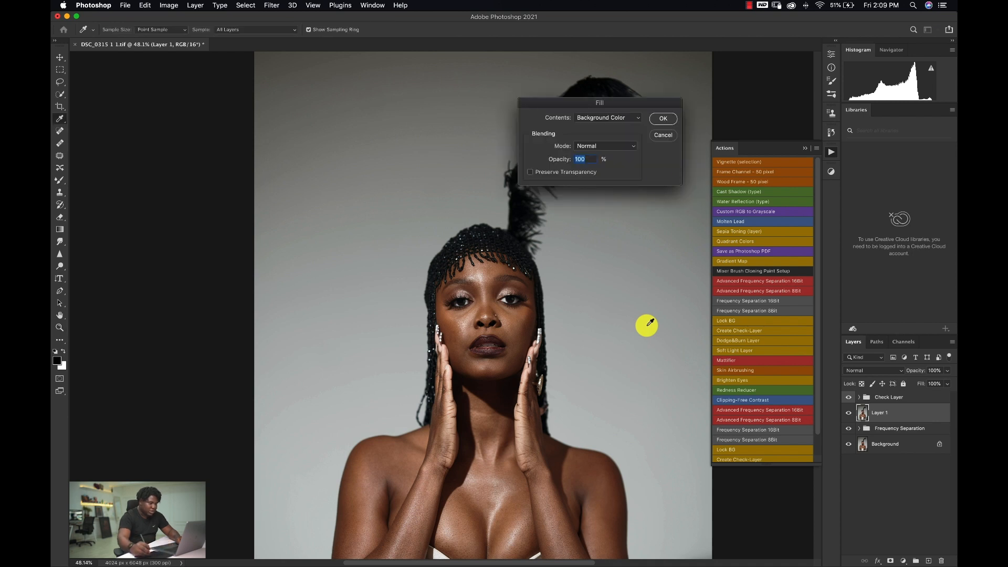
click(663, 118)
key(z)
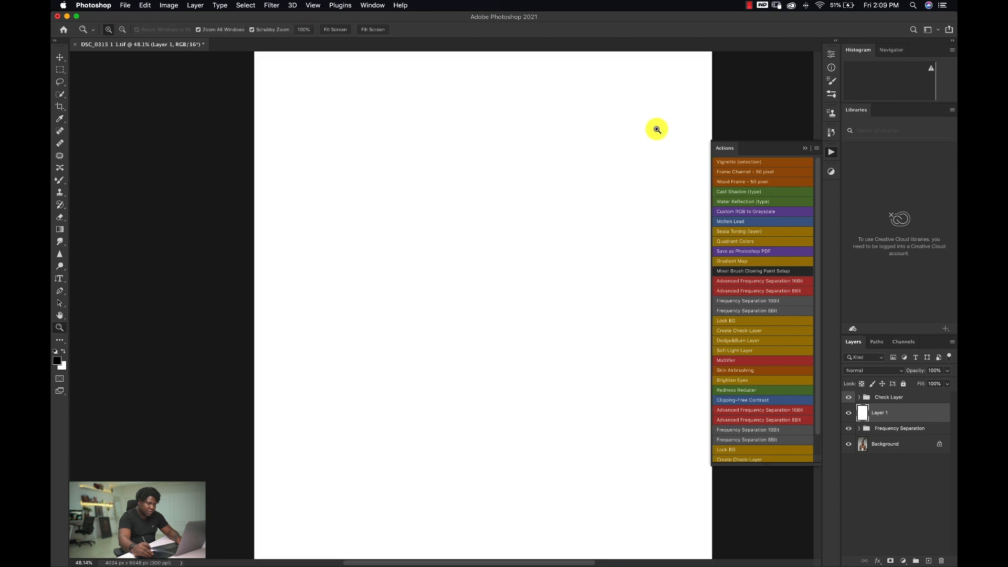
drag(576, 180, 545, 173)
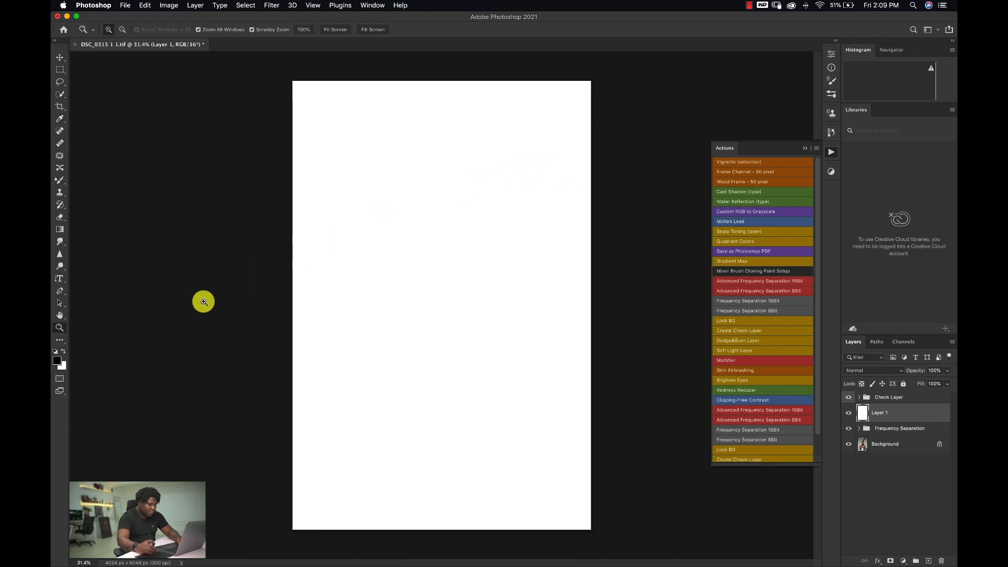
Step: Set the background color to light gray ccc9c9 and fill a selection covering all but a narrow white strip of Layer 1
click(62, 366)
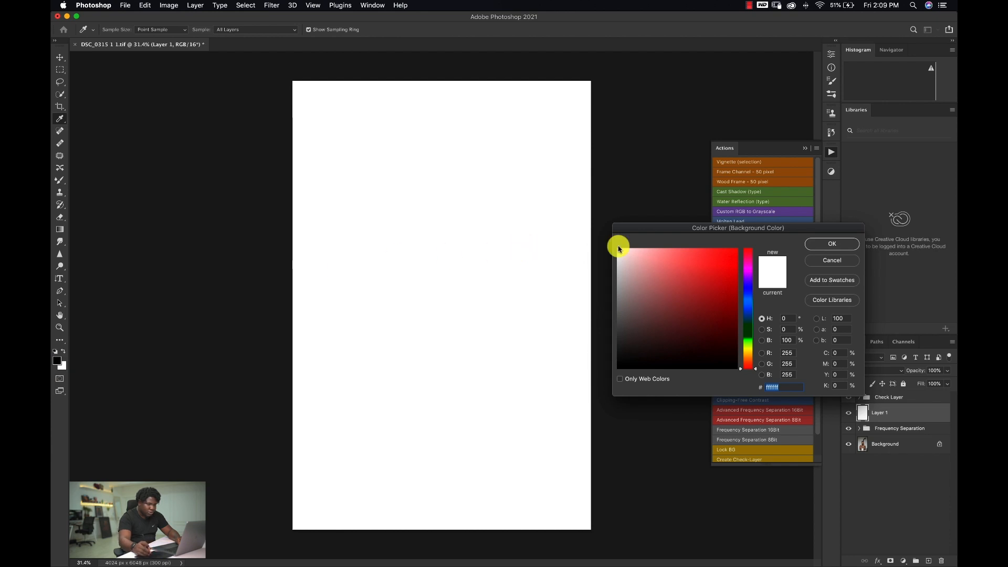
drag(617, 252, 616, 276)
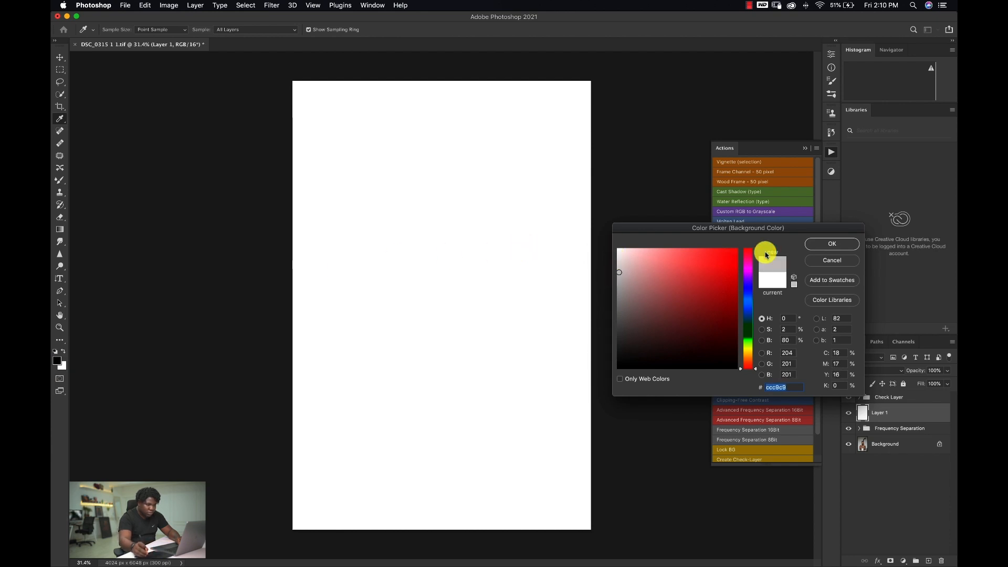
click(832, 244)
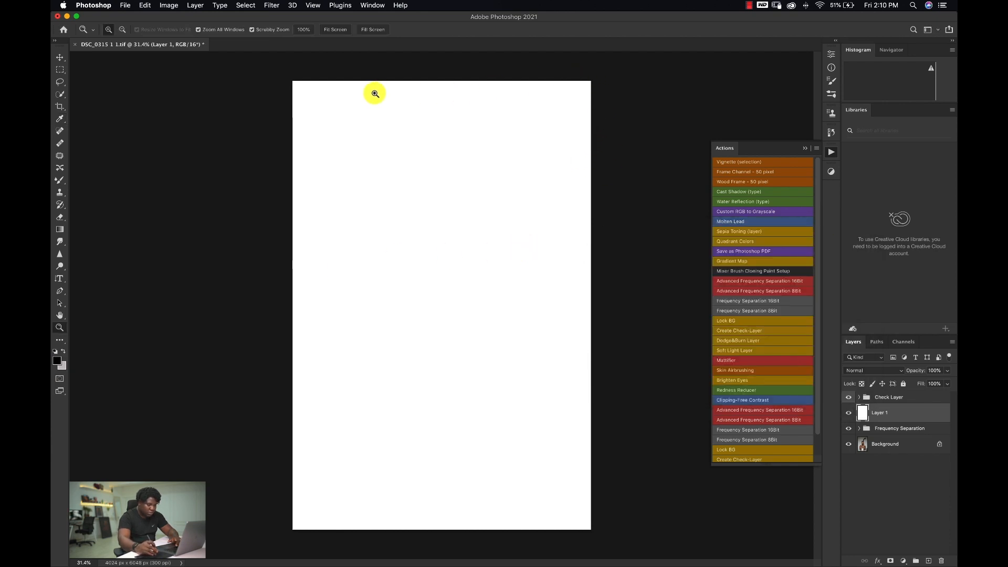
key(m)
drag(592, 81, 344, 564)
key(shift+BackSpace)
key(Return)
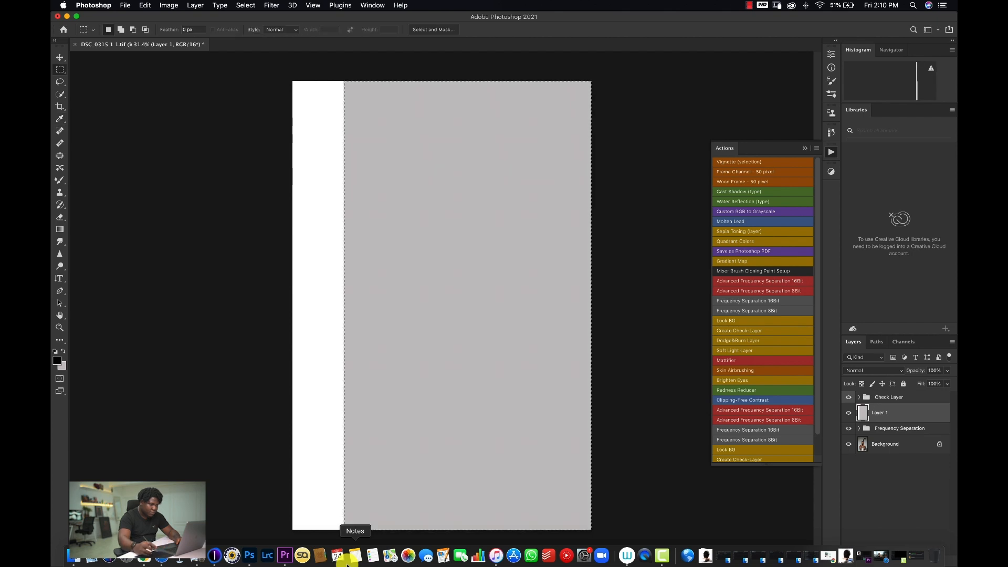
Step: Set the background color to mid gray 888888 and fill a narrower selection, leaving a light gray strip beside the white one
click(63, 365)
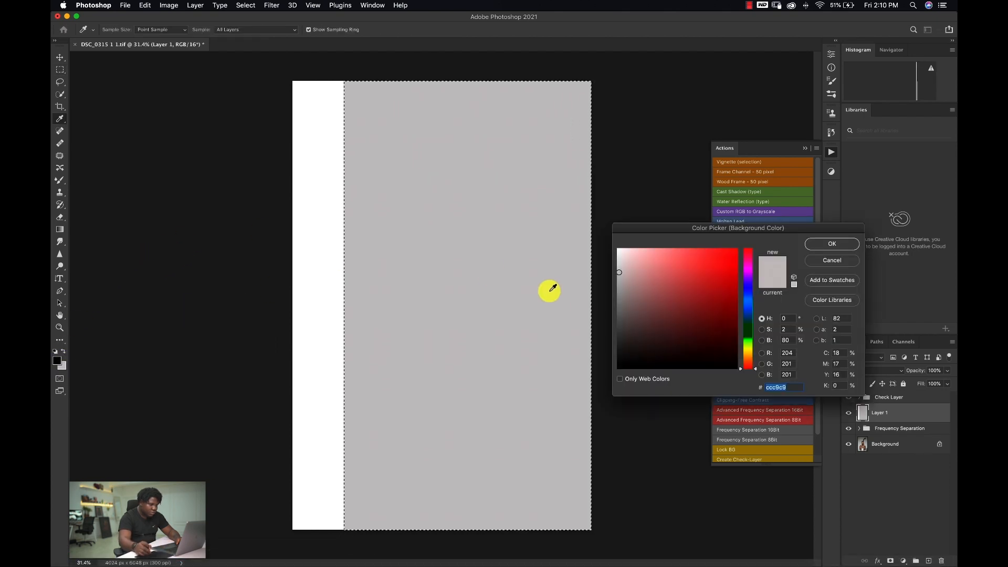
drag(619, 283, 617, 304)
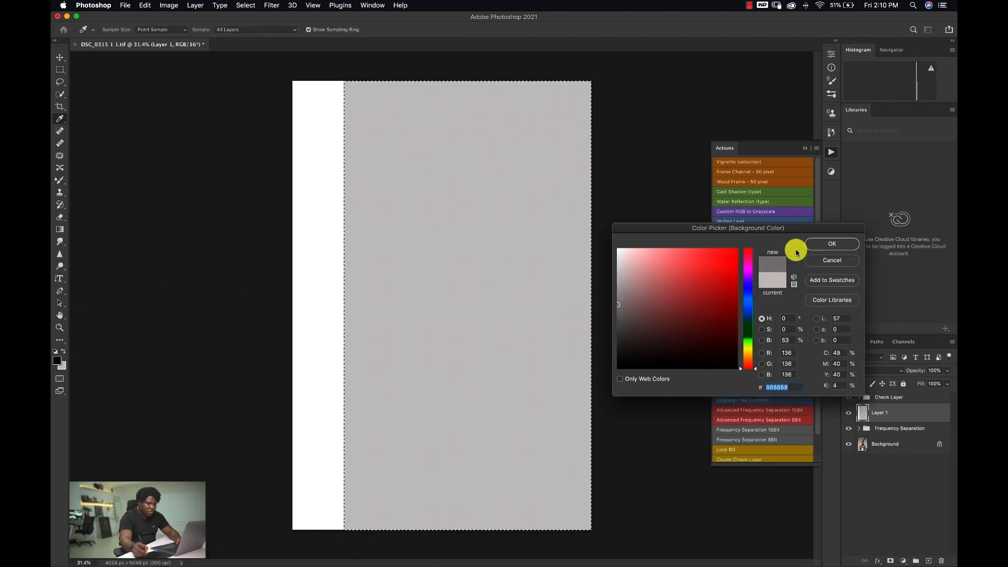
click(833, 244)
drag(536, 64, 410, 558)
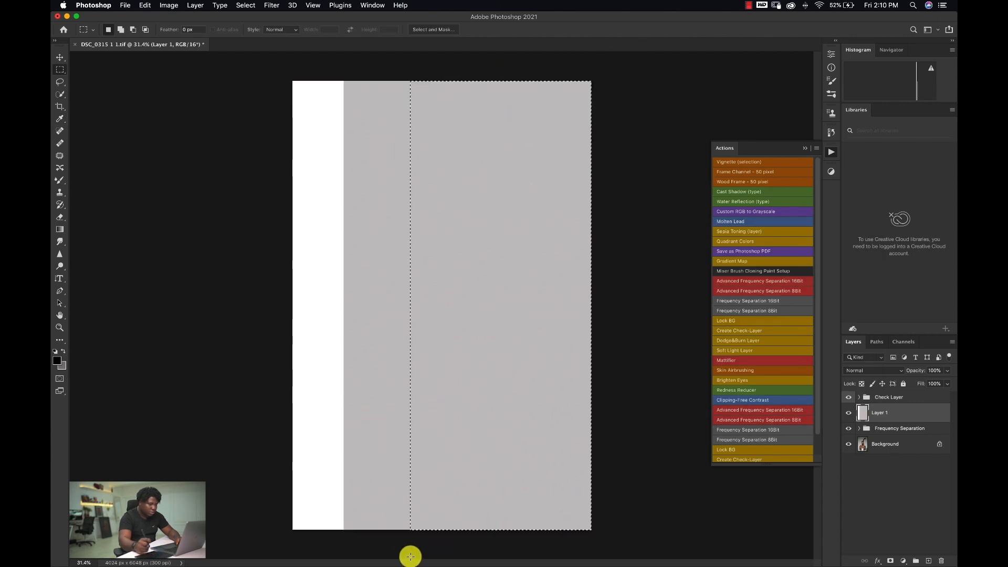
key(shift+BackSpace)
key(Return)
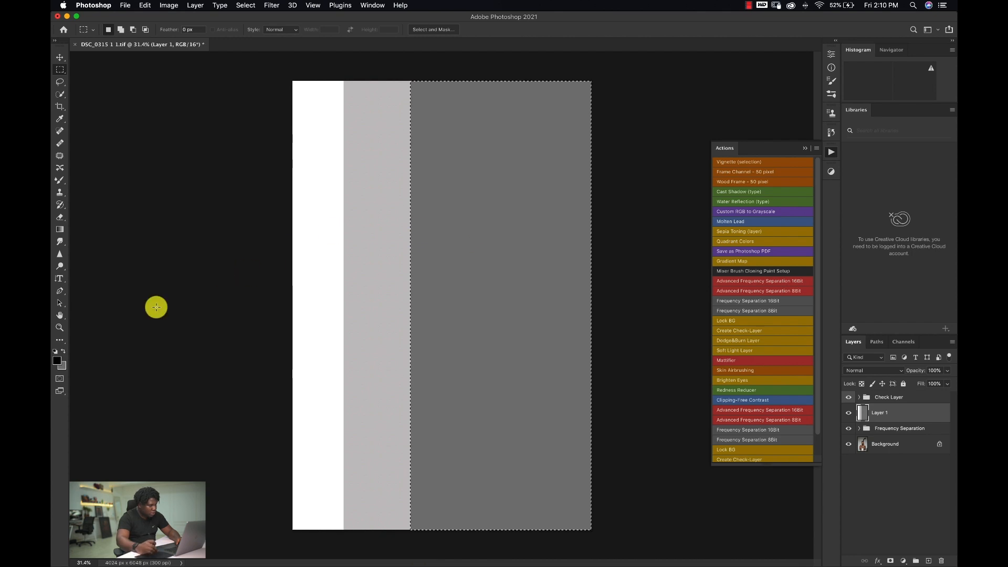
Step: Set the background color to dark gray 535353 and fill the outer part of the mid gray area, leaving a mid gray strip
click(62, 366)
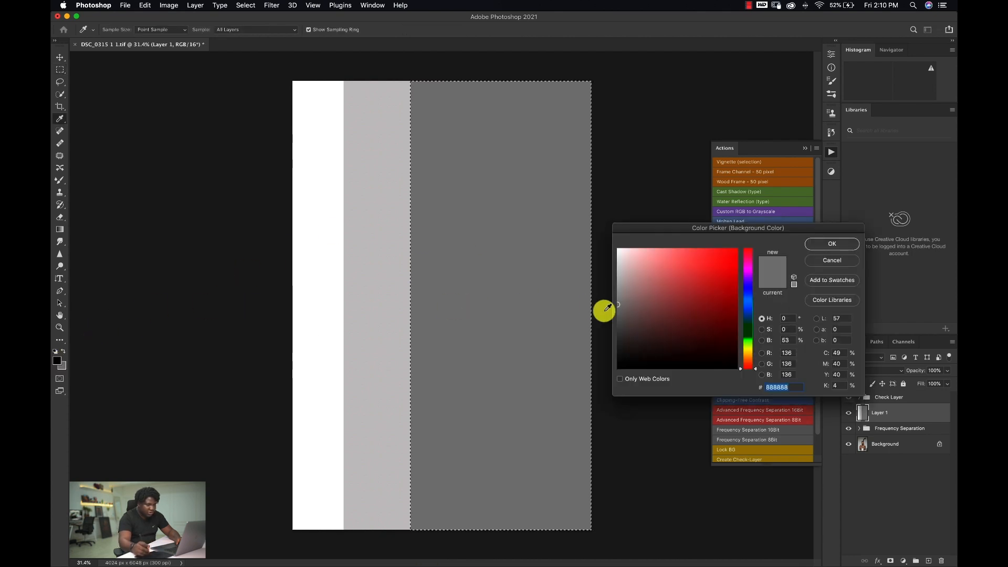
drag(619, 319, 617, 330)
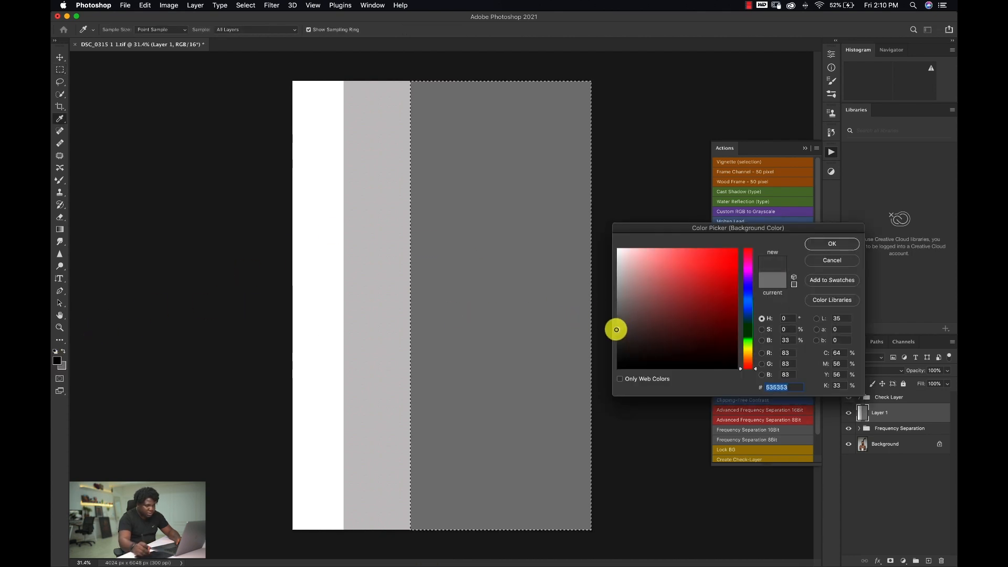
click(832, 243)
drag(589, 72, 473, 549)
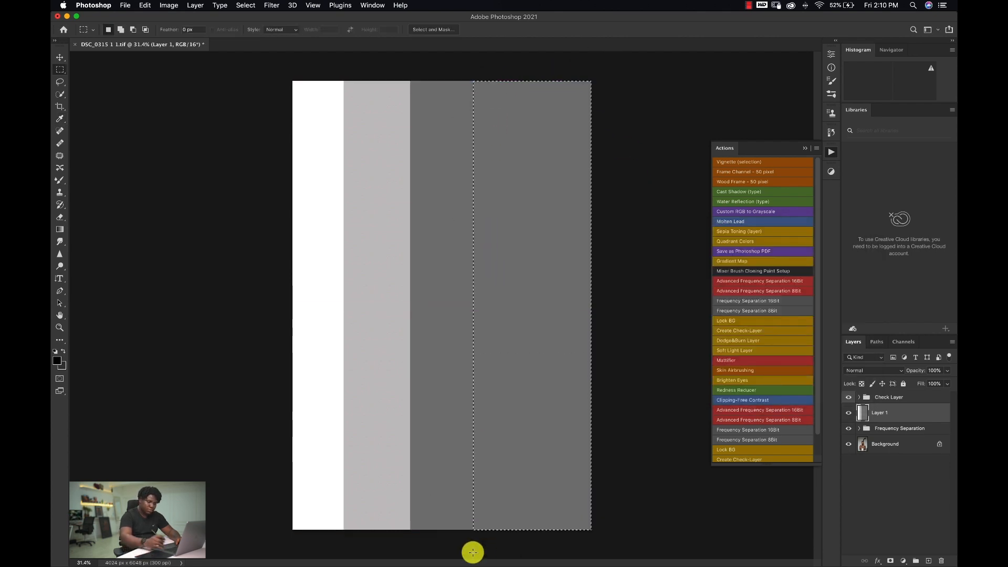
key(shift+BackSpace)
key(Return)
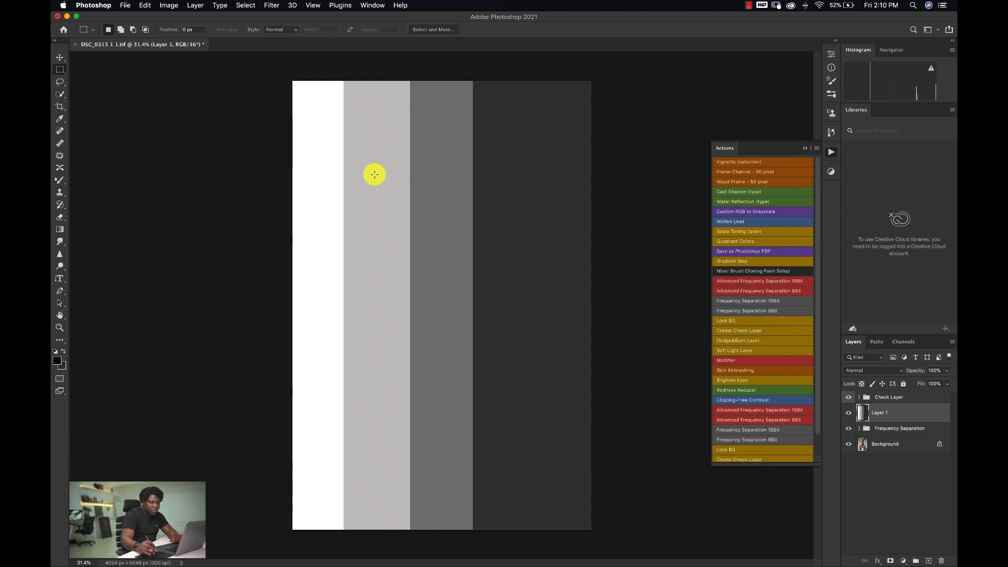
Step: Set the Mixer Brush flow to 19% and blend the edge between the white and light gray strips
key(b)
drag(364, 213, 385, 207)
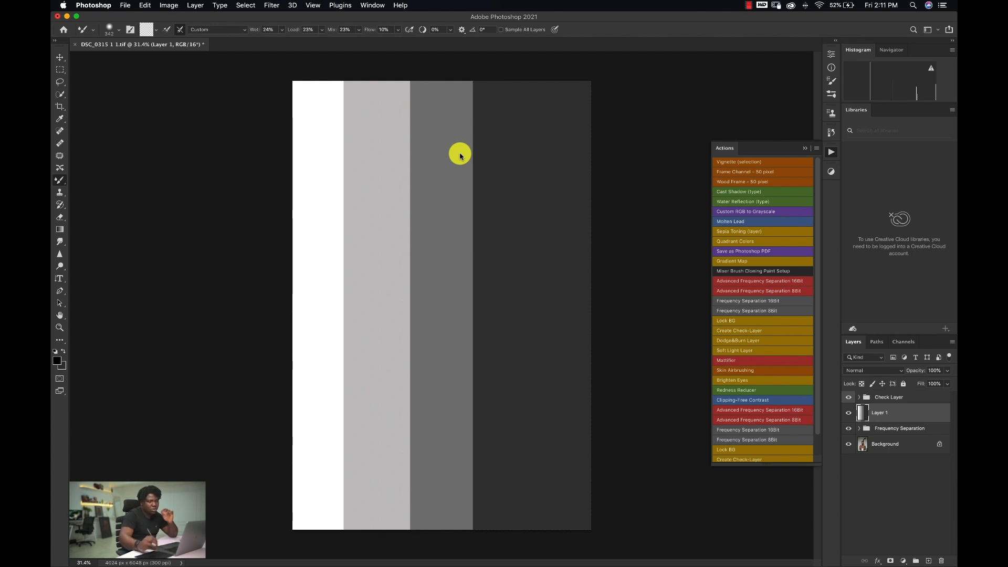
drag(347, 158, 356, 159)
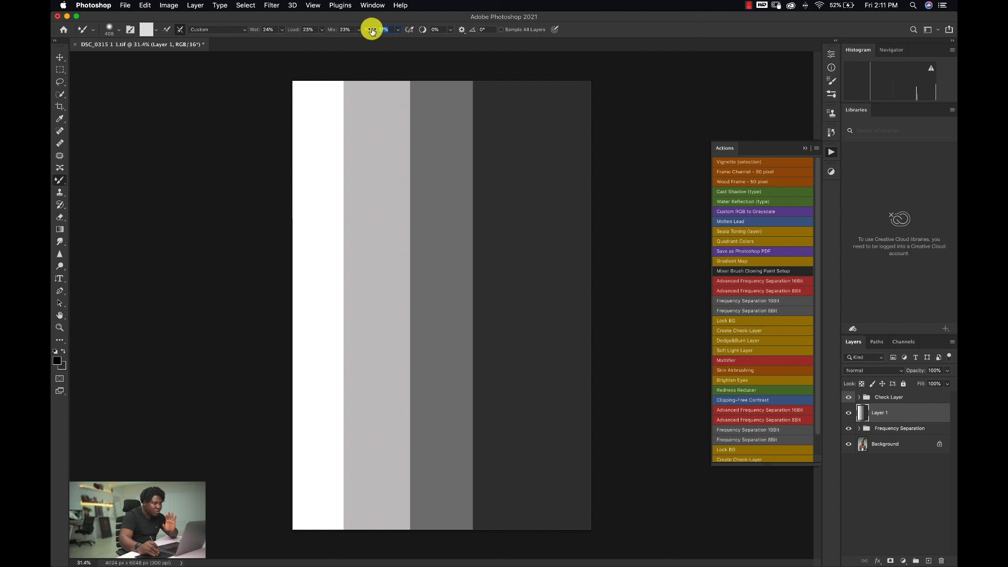
drag(372, 31, 388, 44)
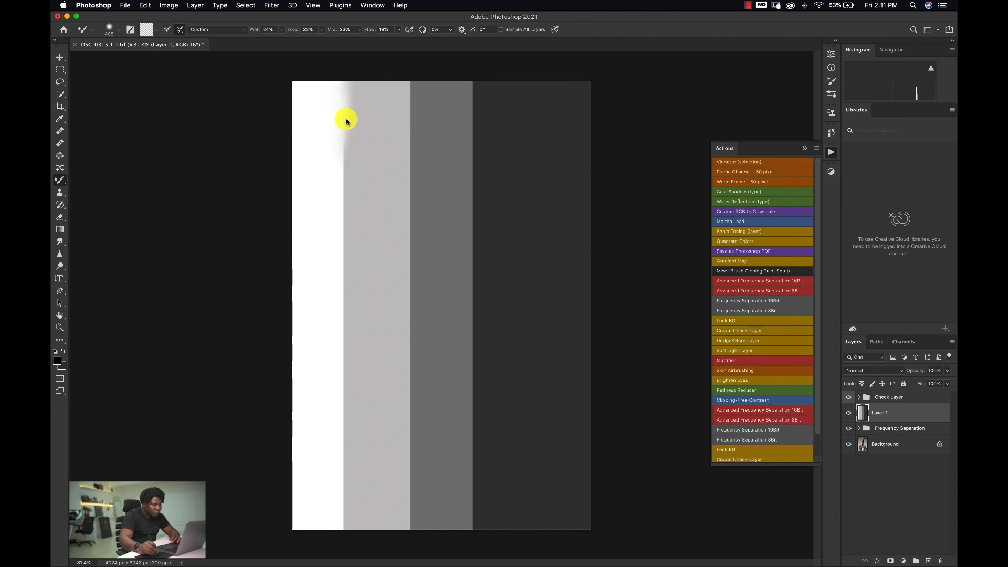
mouse_move(340, 104)
mouse_down()
mouse_move(356, 148)
mouse_move(342, 164)
mouse_move(339, 149)
mouse_move(343, 200)
mouse_move(365, 94)
mouse_move(353, 162)
mouse_move(356, 78)
mouse_move(341, 192)
mouse_move(349, 82)
mouse_move(344, 423)
mouse_move(352, 318)
mouse_move(344, 419)
mouse_move(358, 388)
mouse_move(355, 336)
mouse_move(342, 424)
mouse_move(347, 529)
mouse_move(345, 342)
mouse_move(331, 518)
mouse_move(352, 383)
mouse_move(358, 194)
mouse_up()
mouse_move(345, 190)
mouse_down()
mouse_move(361, 112)
mouse_move(352, 87)
mouse_move(366, 117)
mouse_move(357, 111)
mouse_move(343, 243)
mouse_move(338, 340)
mouse_move(356, 363)
mouse_move(336, 391)
mouse_move(343, 518)
mouse_move(344, 367)
mouse_move(340, 534)
mouse_move(347, 261)
mouse_move(339, 506)
mouse_move(336, 239)
mouse_move(340, 533)
mouse_move(332, 321)
mouse_move(358, 165)
mouse_move(337, 127)
mouse_move(368, 130)
mouse_move(415, 90)
mouse_move(319, 105)
mouse_up()
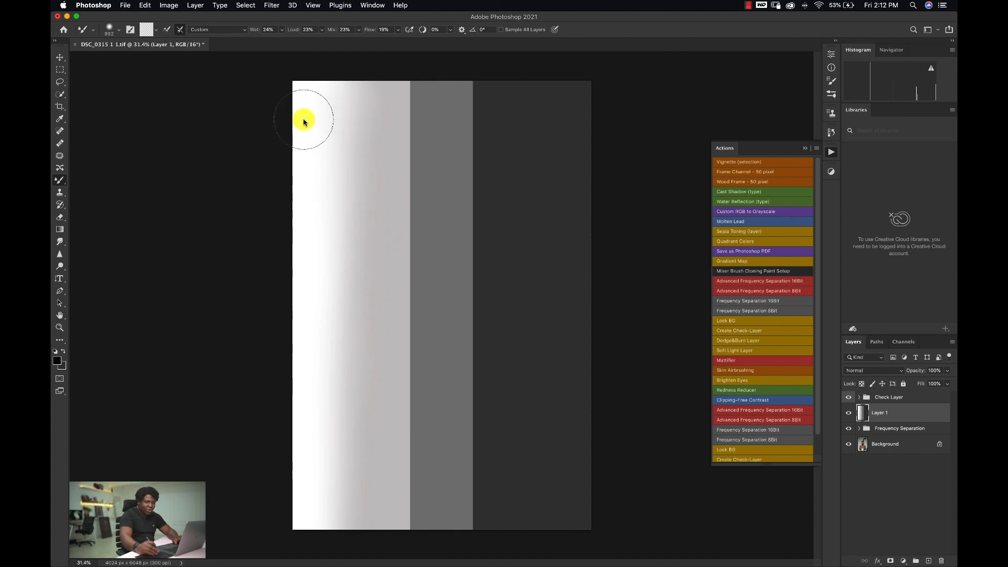
Step: Try Mixer Brush strokes straight across the gray strips in both directions, undoing each stroke
mouse_move(387, 105)
mouse_down()
mouse_move(327, 101)
mouse_move(400, 93)
mouse_move(327, 103)
mouse_move(383, 109)
mouse_move(412, 85)
mouse_move(399, 93)
mouse_move(410, 86)
mouse_move(410, 104)
mouse_move(433, 128)
mouse_up()
key(super+z)
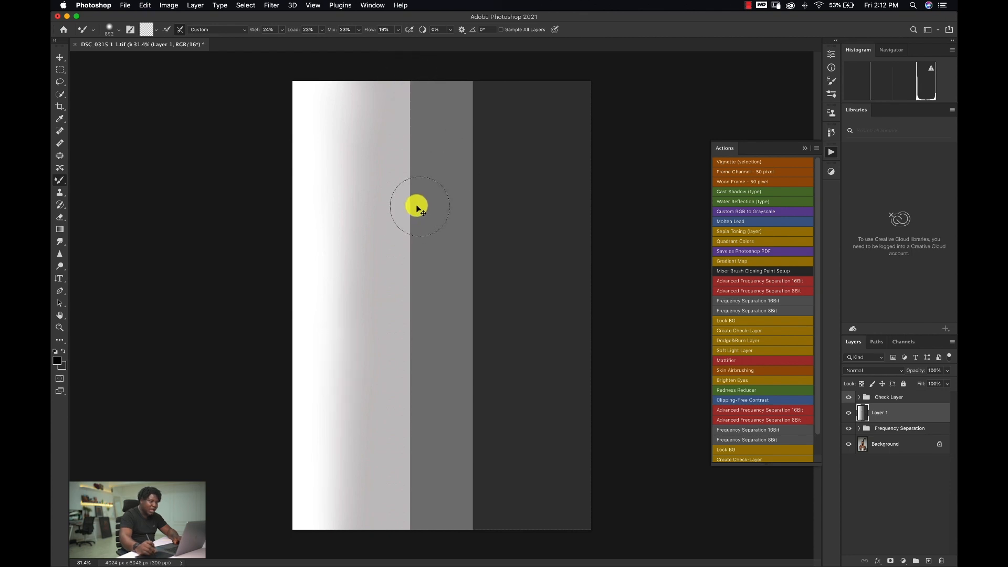
drag(318, 234, 534, 205)
key(super+z)
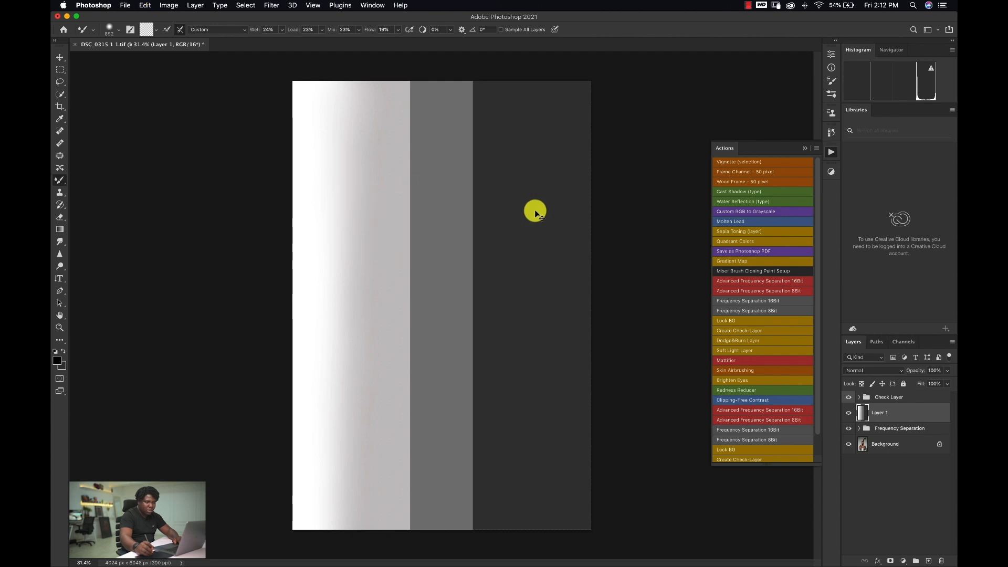
mouse_move(558, 202)
mouse_down()
mouse_move(395, 205)
mouse_move(326, 224)
mouse_up()
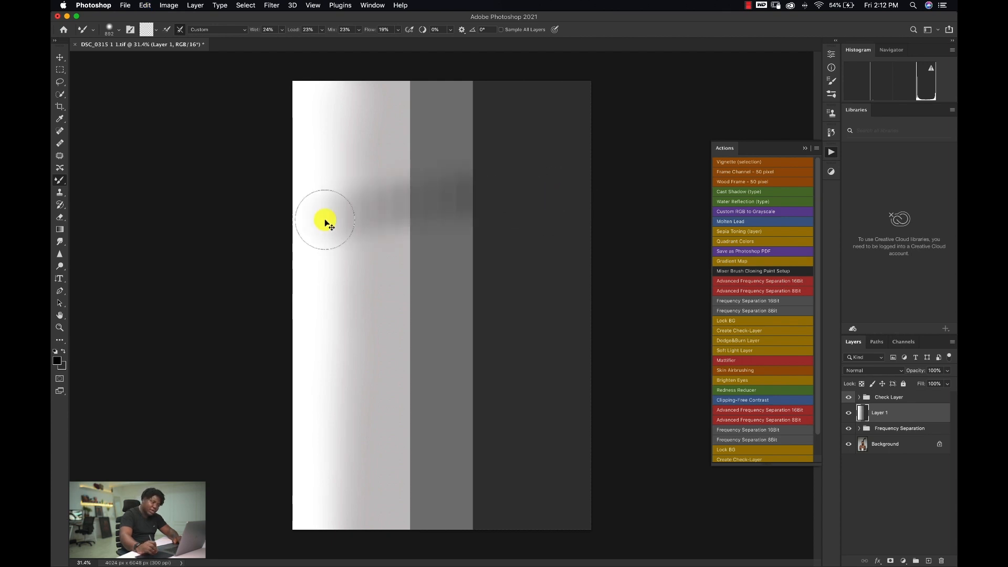
key(super+z)
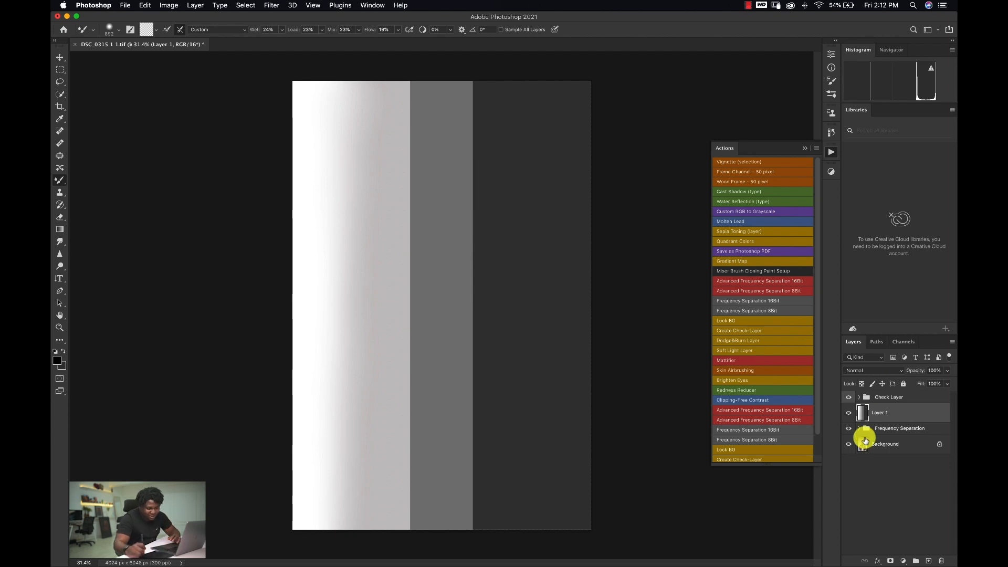
Step: Hide and delete Layer 1 with the gray test strips
click(848, 413)
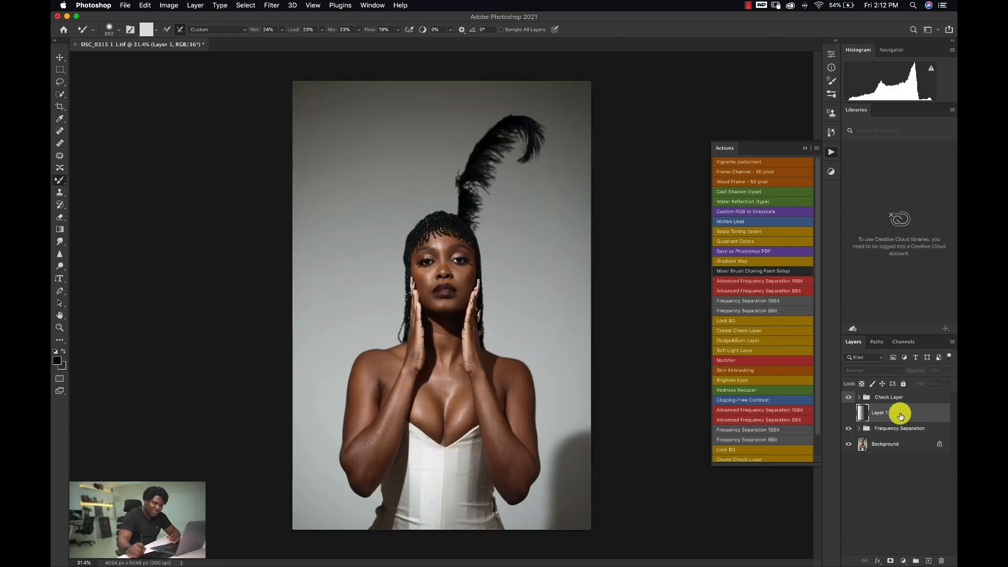
key(Delete)
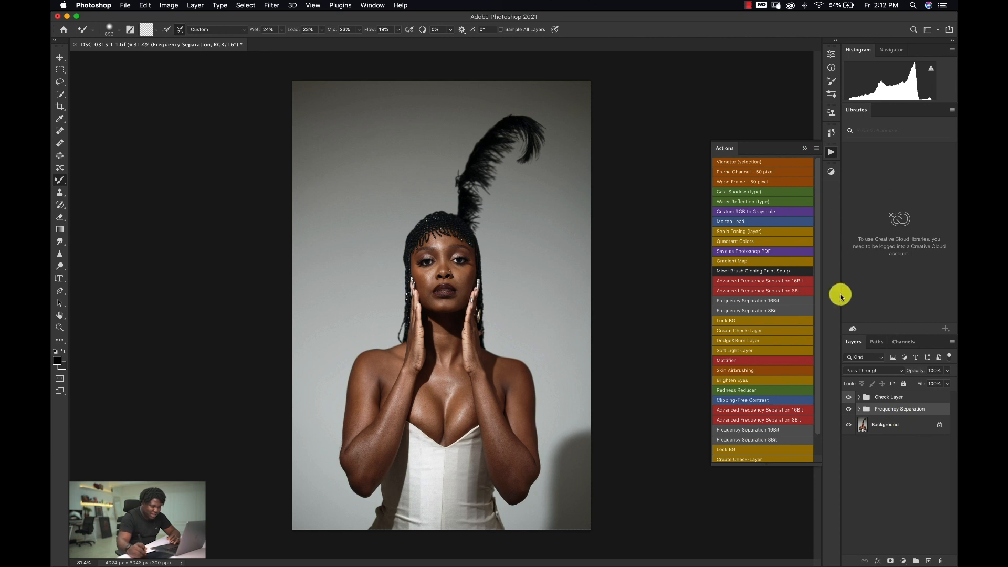
Step: Turn on the Invert, Black/White and Solarize layers in the Check Layer group, collapse it and compare the image with and without it
click(860, 398)
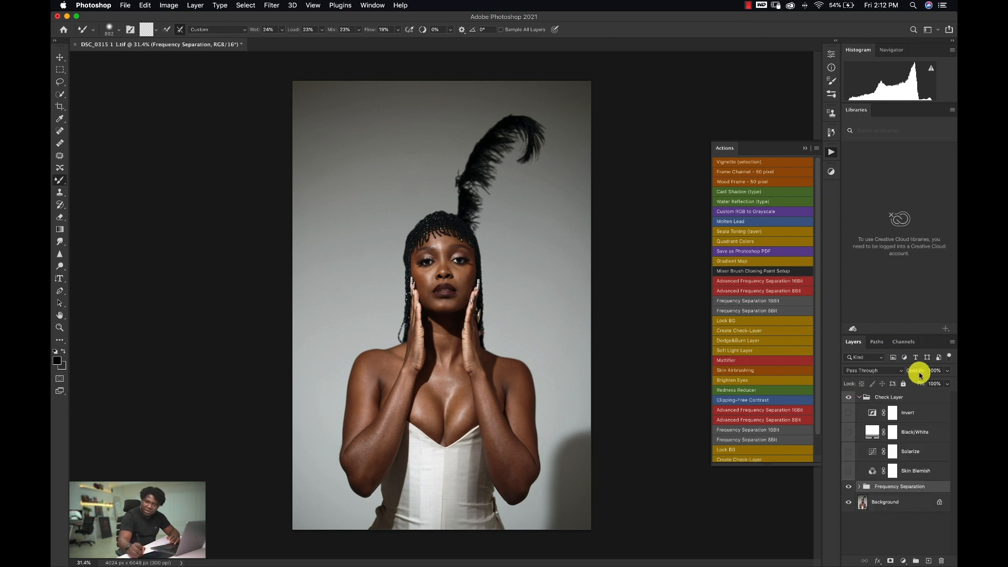
drag(849, 415, 849, 451)
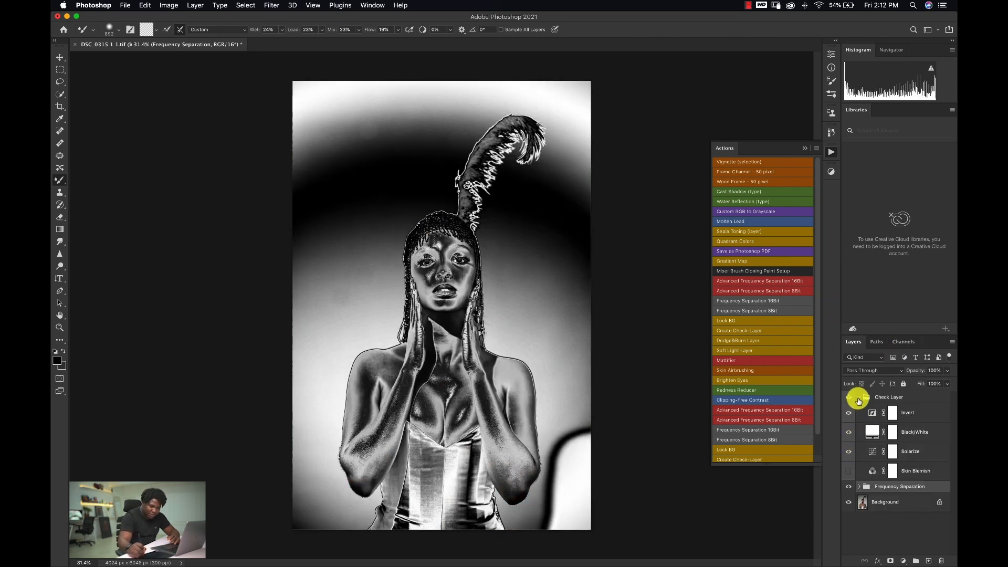
click(859, 397)
click(849, 397)
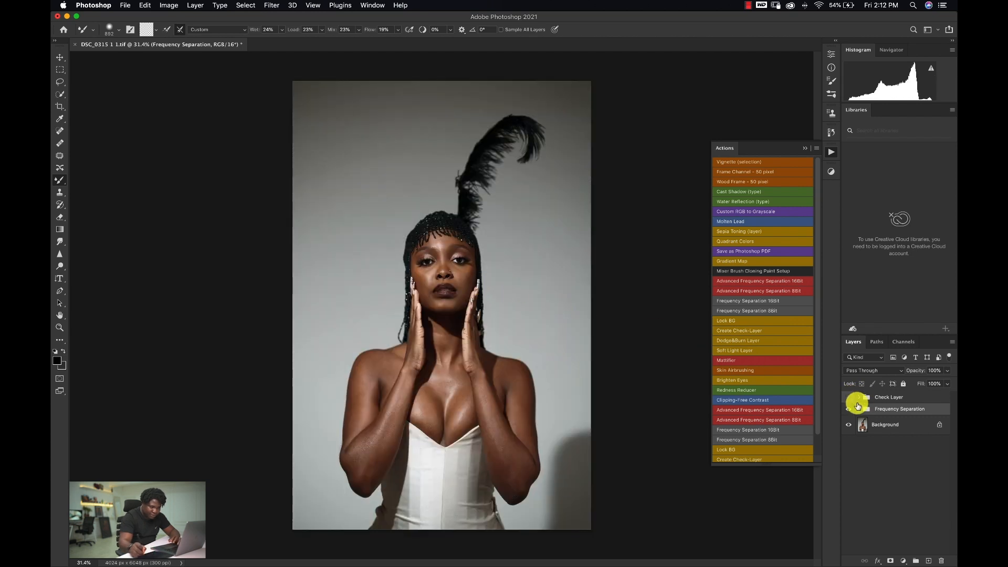
click(849, 397)
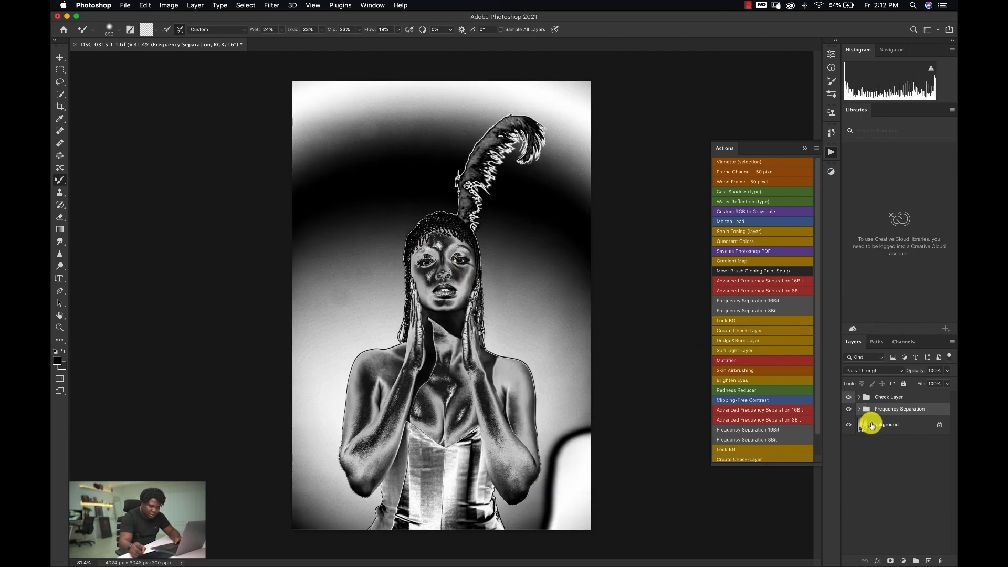
Step: Select the Low Frequency Edit layer in the Frequency Separation group, inspect the face up close and hide the Check Layer group
click(859, 410)
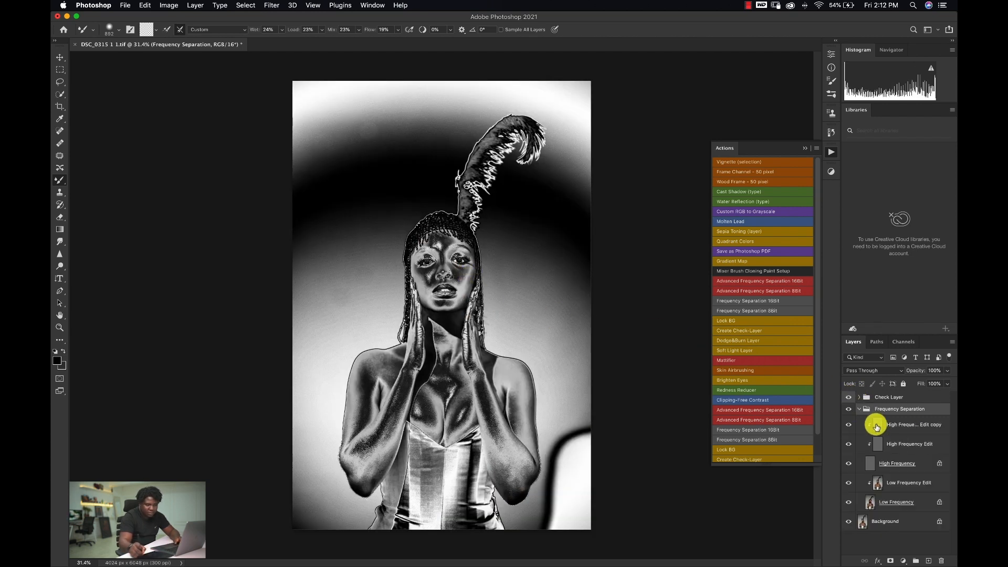
click(890, 480)
key(z)
drag(491, 272, 558, 252)
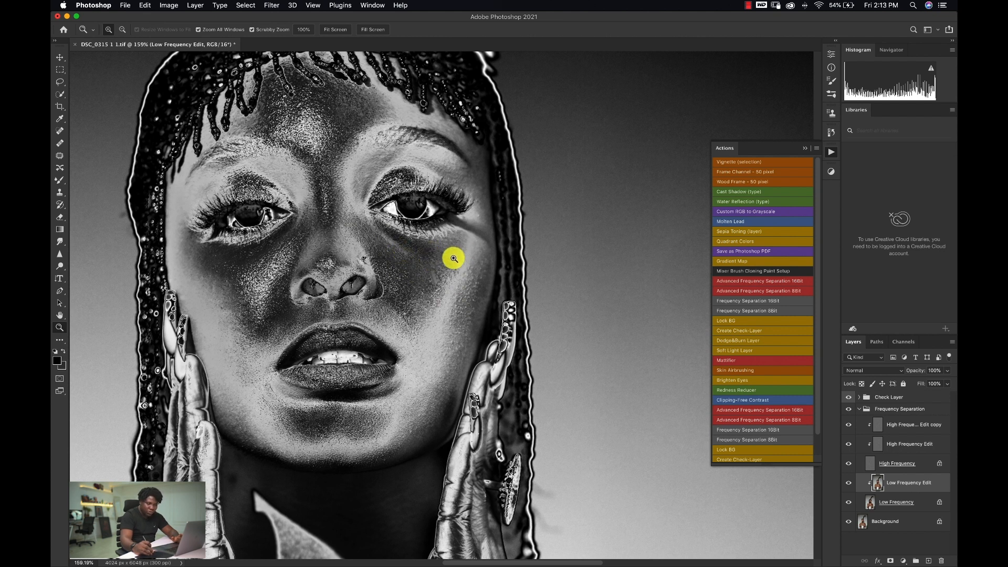
click(848, 398)
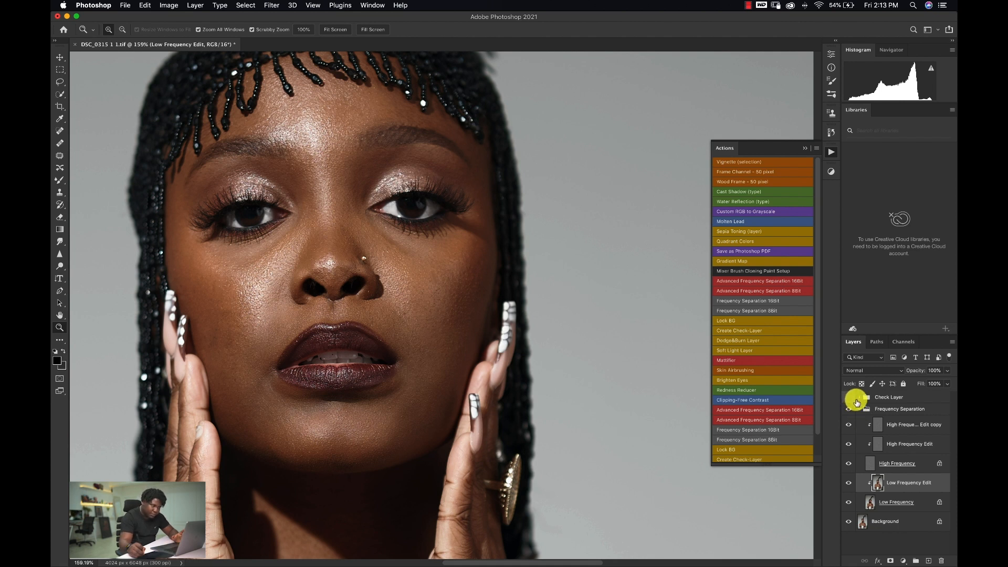
Step: Blend the tonal transitions around the nose and the cheek beside it on the Low Frequency Edit layer with the Mixer Brush
key(b)
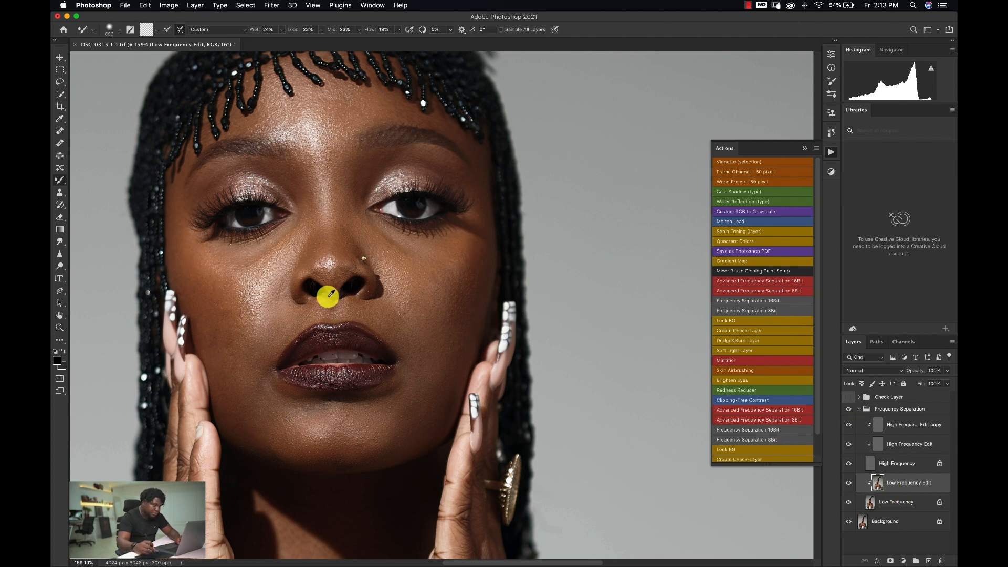
drag(332, 292, 59, 313)
drag(308, 309, 285, 294)
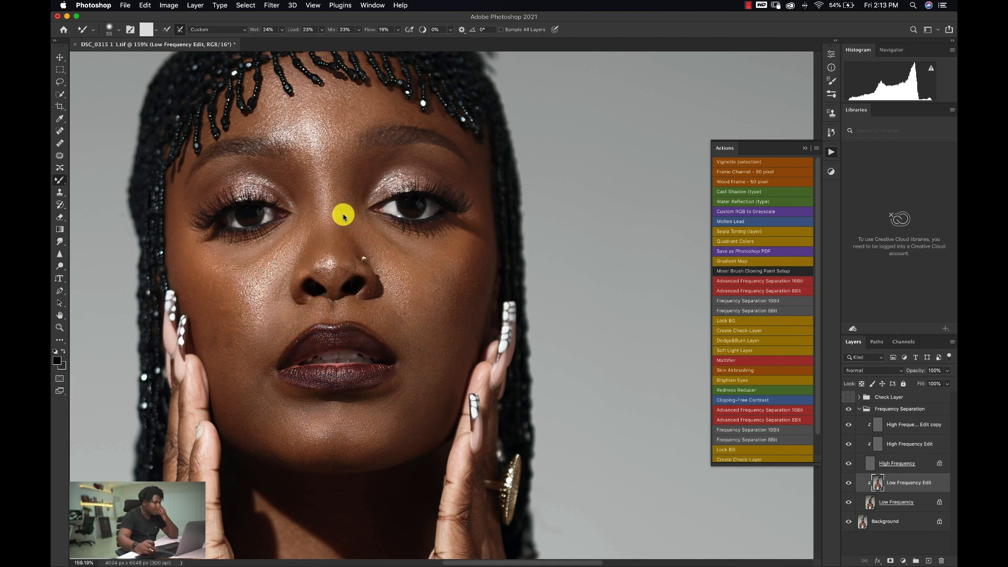
mouse_move(260, 286)
mouse_down()
mouse_move(263, 254)
mouse_move(263, 270)
mouse_up()
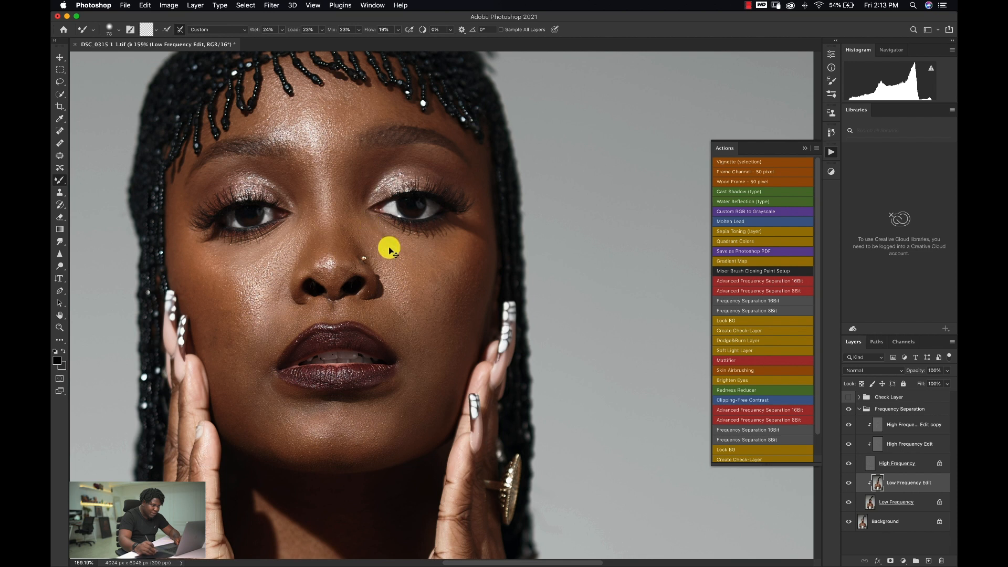
Step: Compare the whole portrait with and without the Frequency Separation group and the Low Frequency Edit layer
key(z)
mouse_move(416, 274)
mouse_down()
mouse_move(376, 257)
mouse_move(366, 205)
mouse_up()
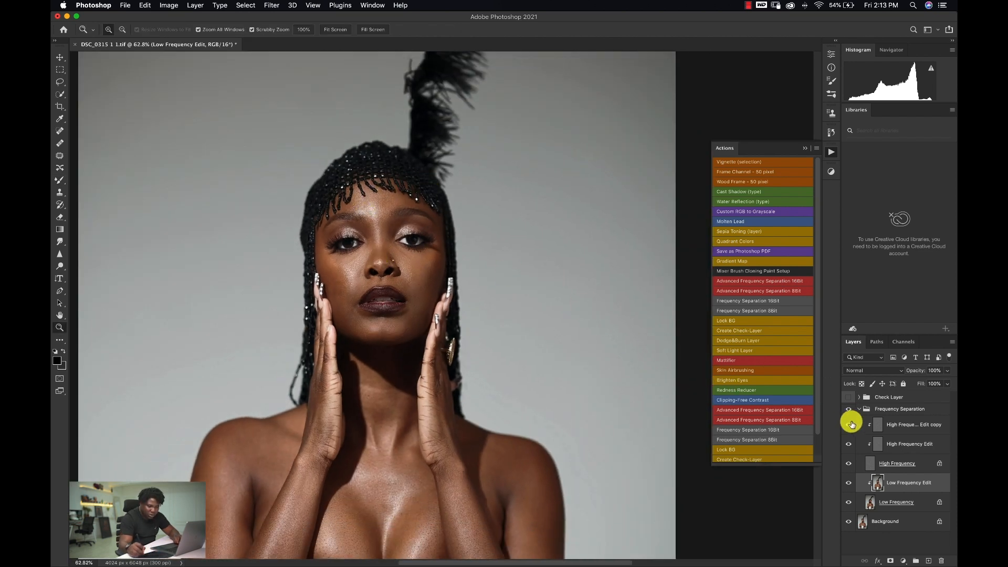
click(849, 410)
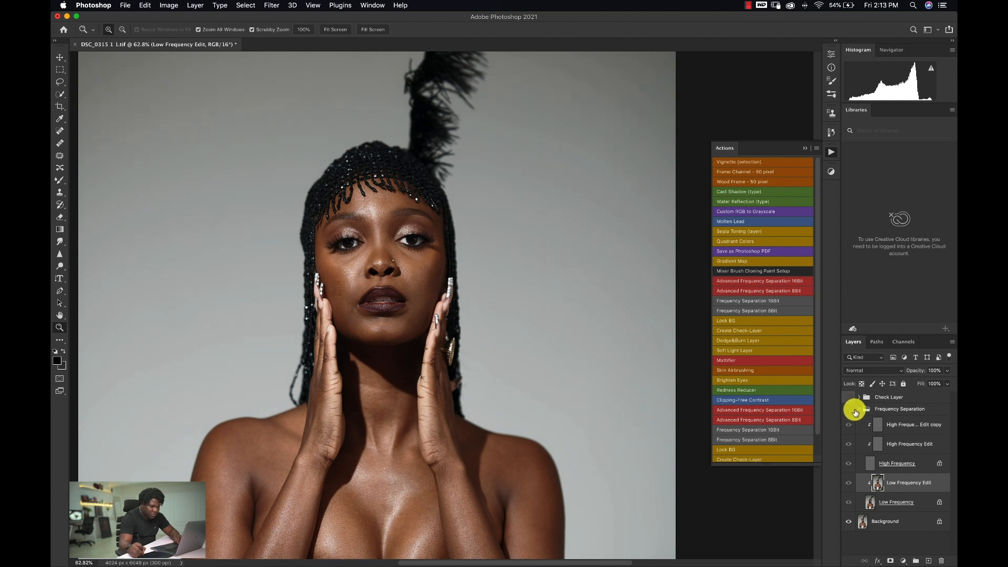
click(849, 409)
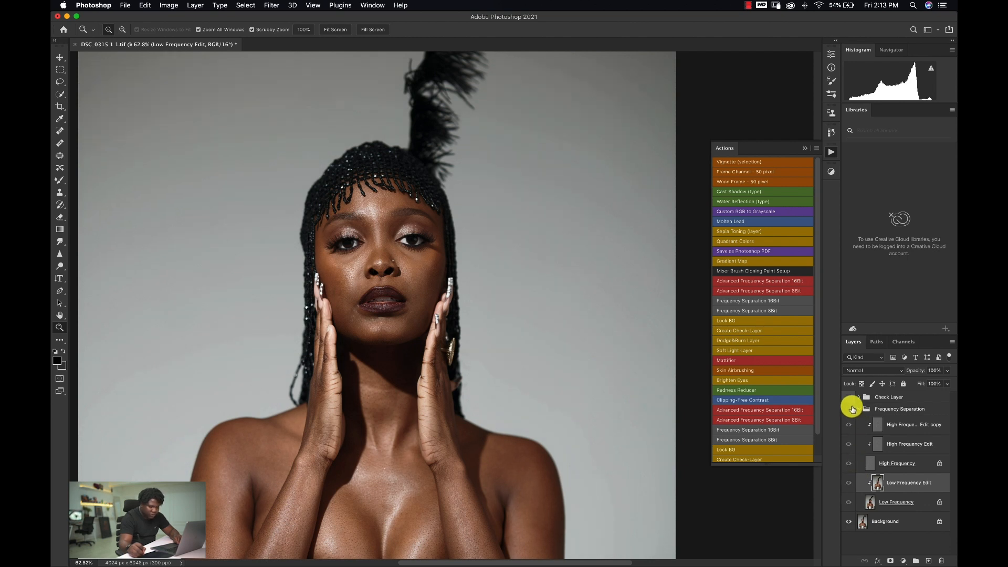
click(850, 483)
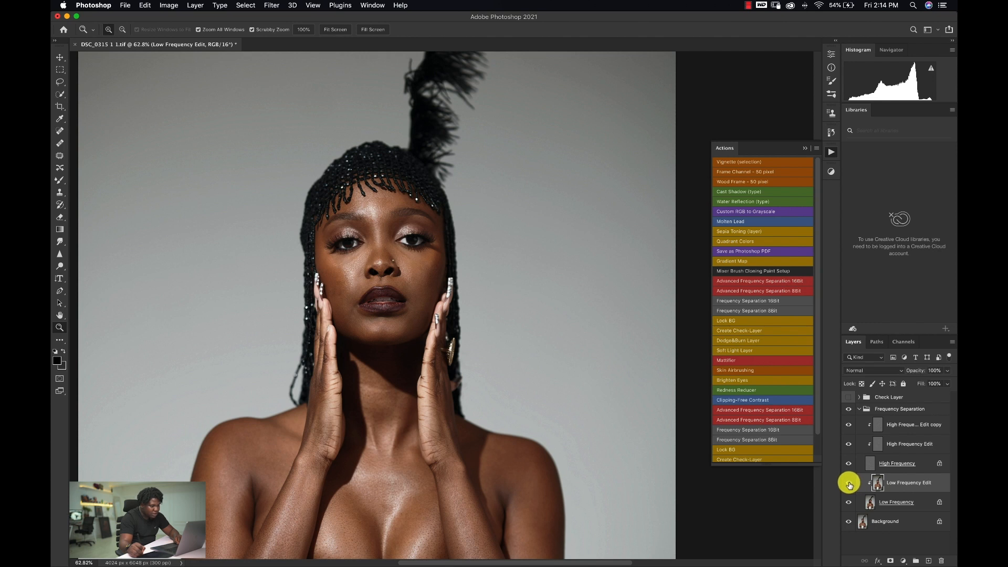
Step: Clean up the skin texture on the cheeks and beside the nose on the High Frequency Edit copy layer with the Clone Stamp
click(895, 424)
drag(401, 250, 450, 237)
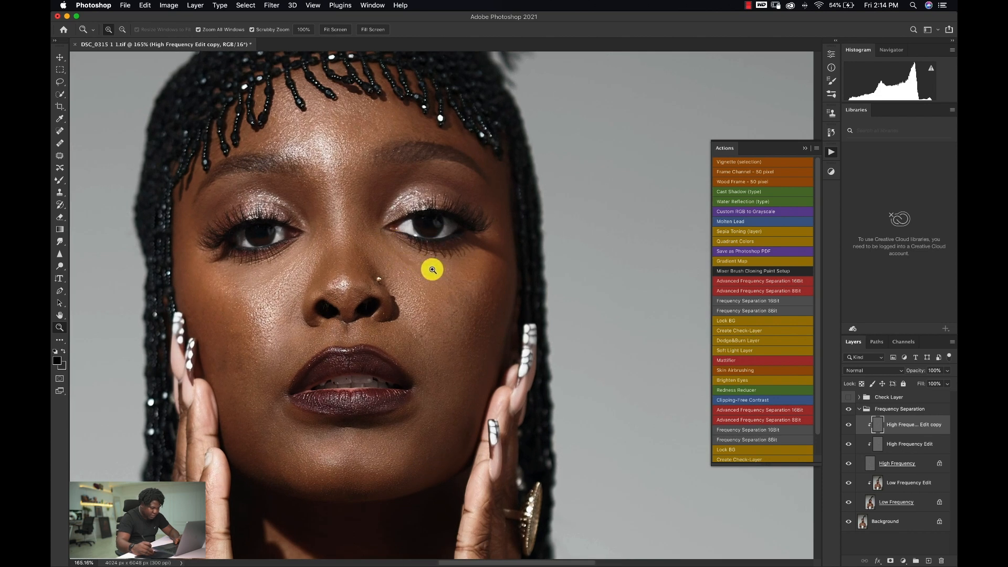
key(s)
drag(427, 291, 418, 290)
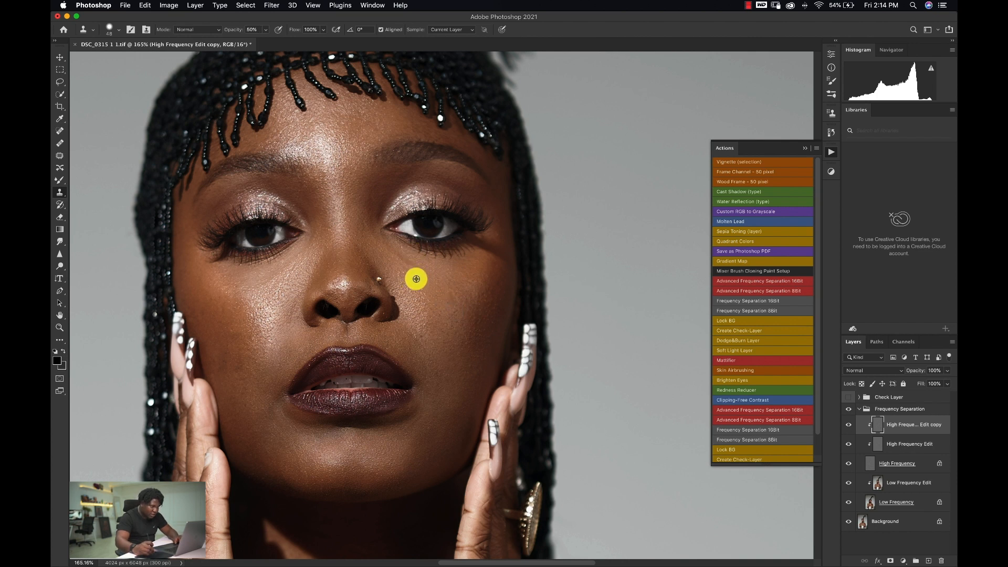
drag(376, 246, 367, 240)
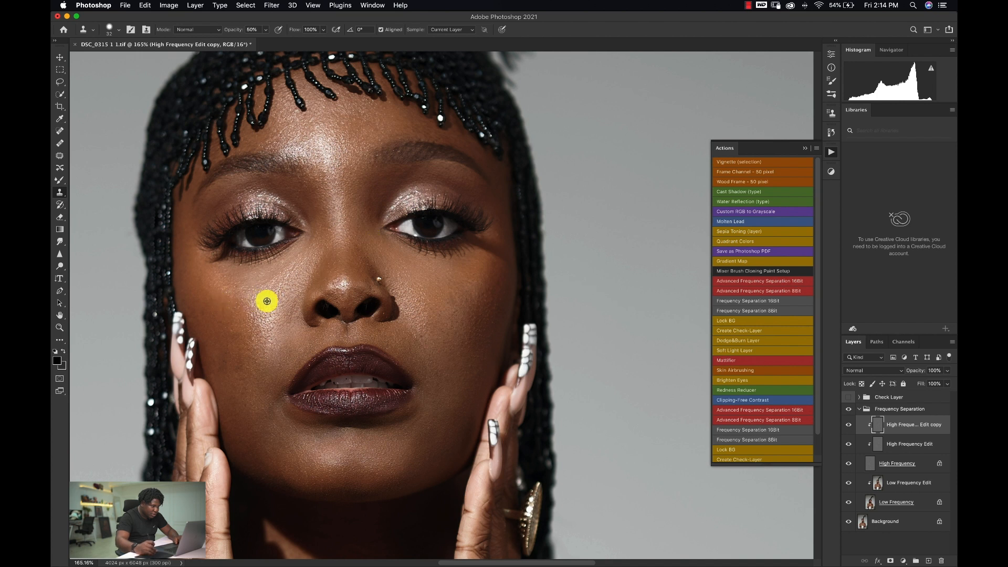
mouse_move(290, 285)
mouse_down()
mouse_move(295, 265)
mouse_move(277, 293)
mouse_up()
alt+click(296, 261)
alt+click(268, 281)
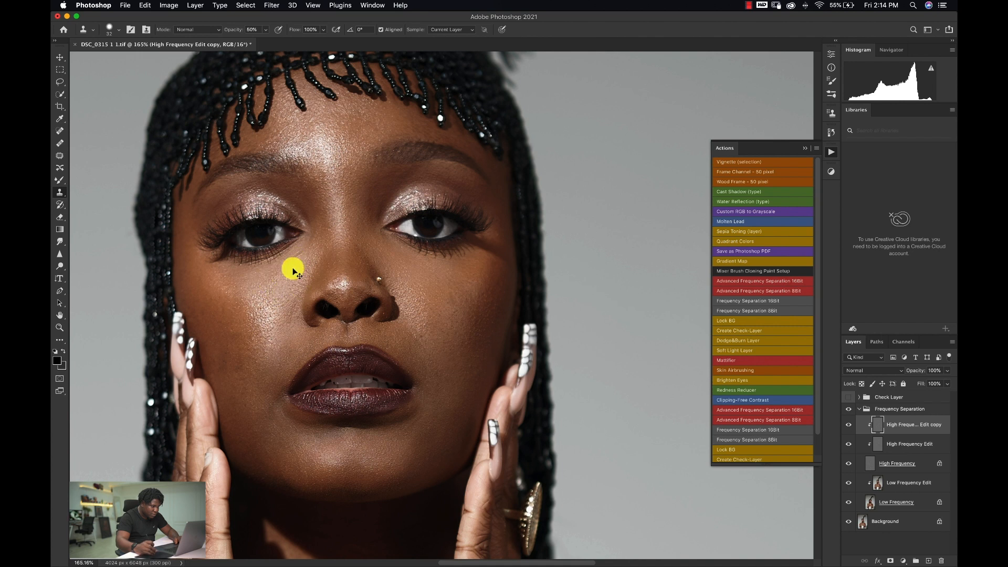
Step: Show the Check Layer group and compare the portrait's tones with and without the Low Frequency Edit layer
key(z)
drag(331, 266, 288, 257)
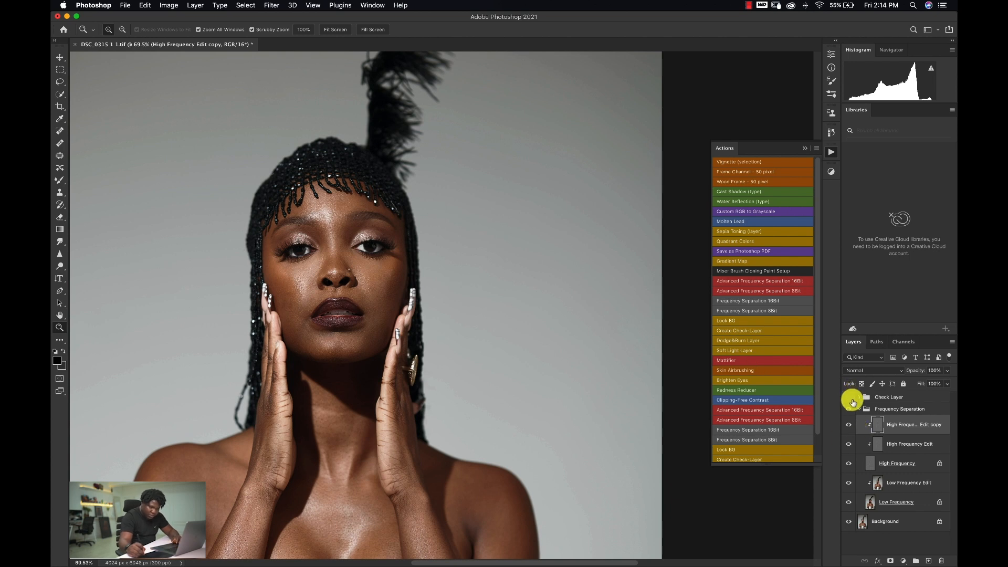
click(850, 397)
click(849, 483)
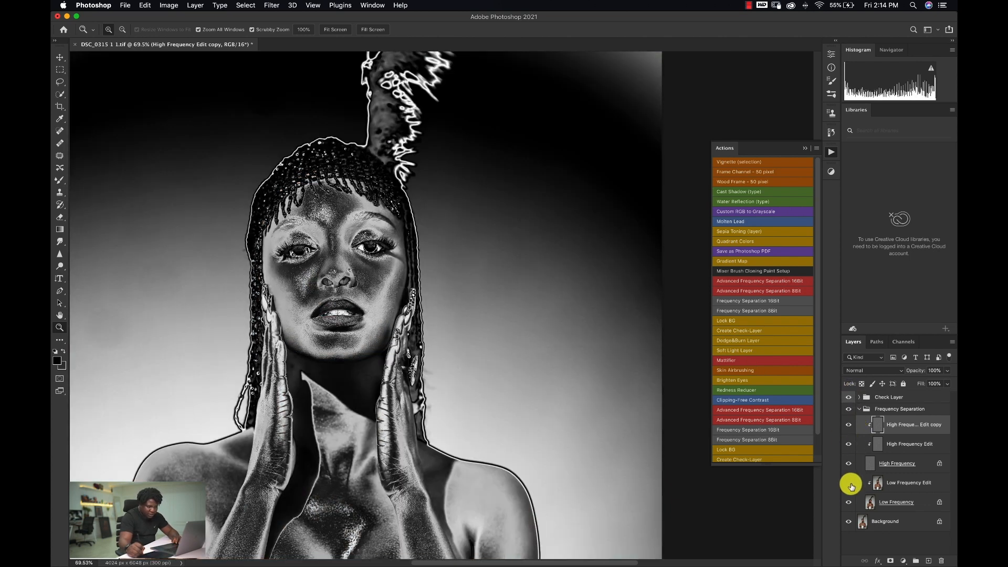
click(850, 483)
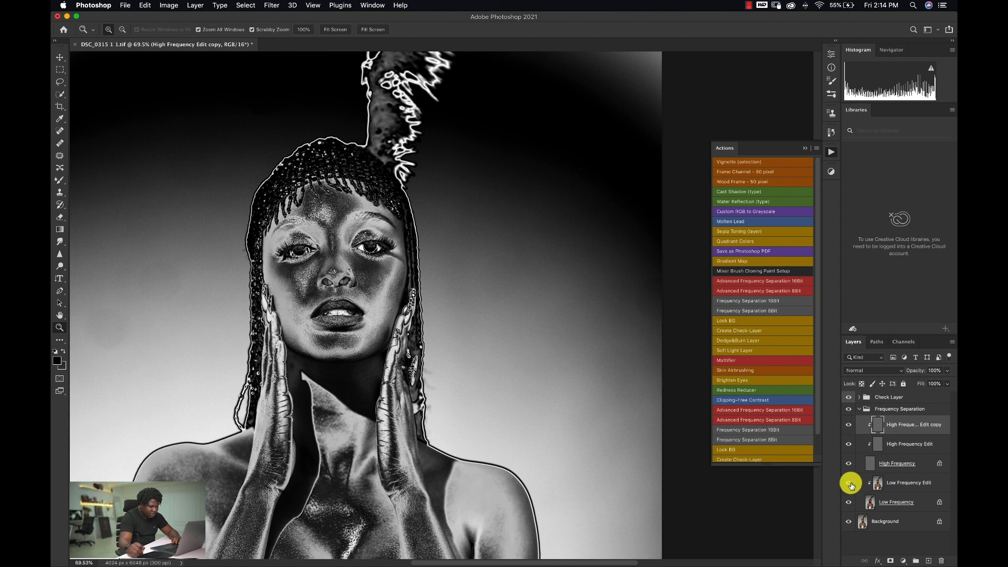
Step: Smooth the uneven tones on the cheeks and nose bridge on the Low Frequency Edit layer with the Mixer Brush
click(883, 482)
key(b)
drag(376, 275, 379, 274)
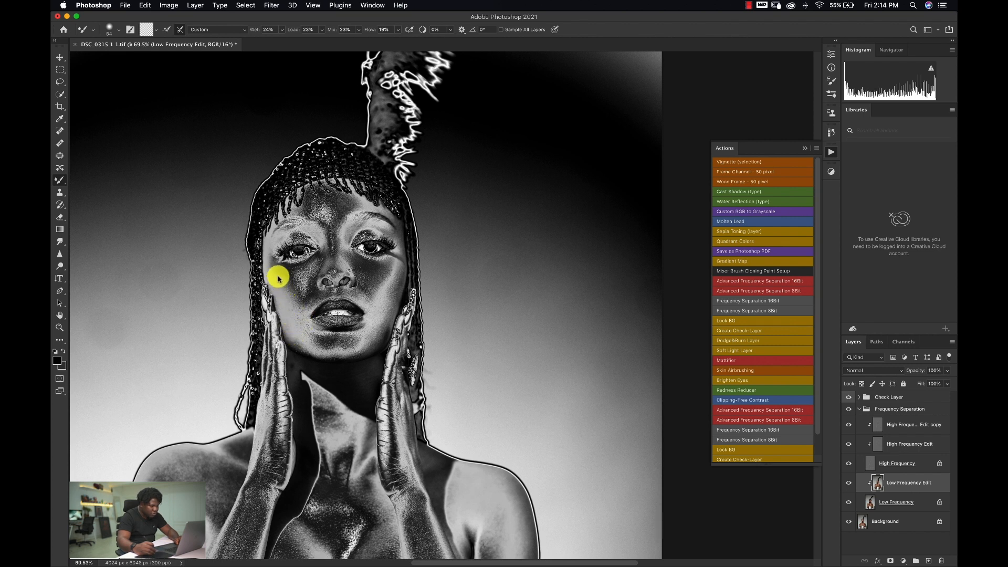
drag(309, 278, 317, 264)
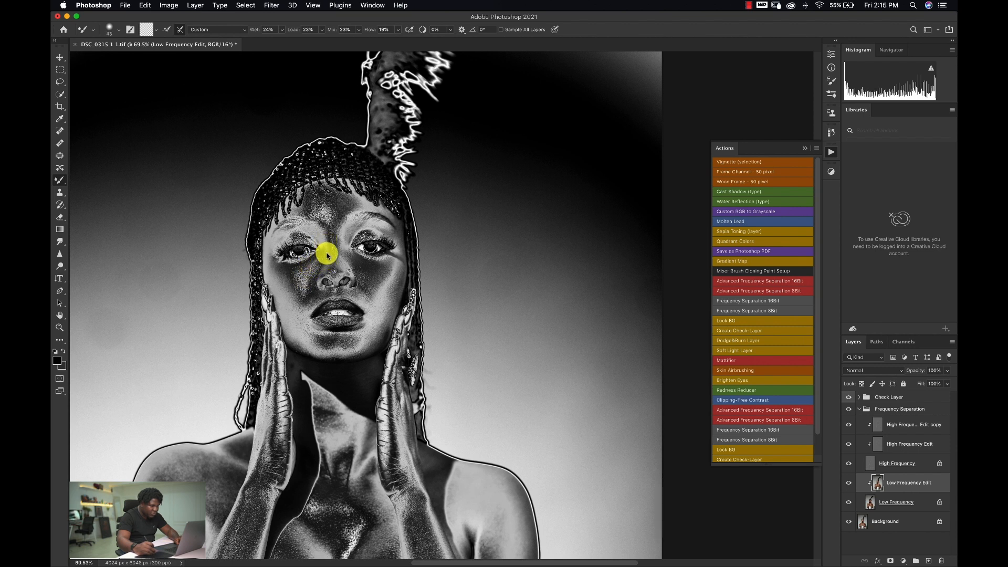
drag(330, 244, 333, 243)
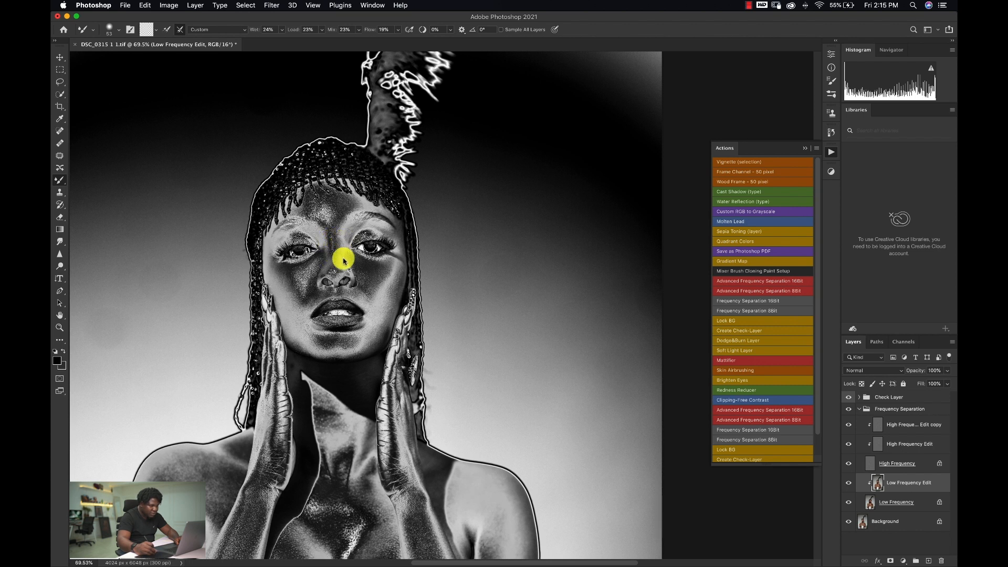
drag(349, 255, 355, 256)
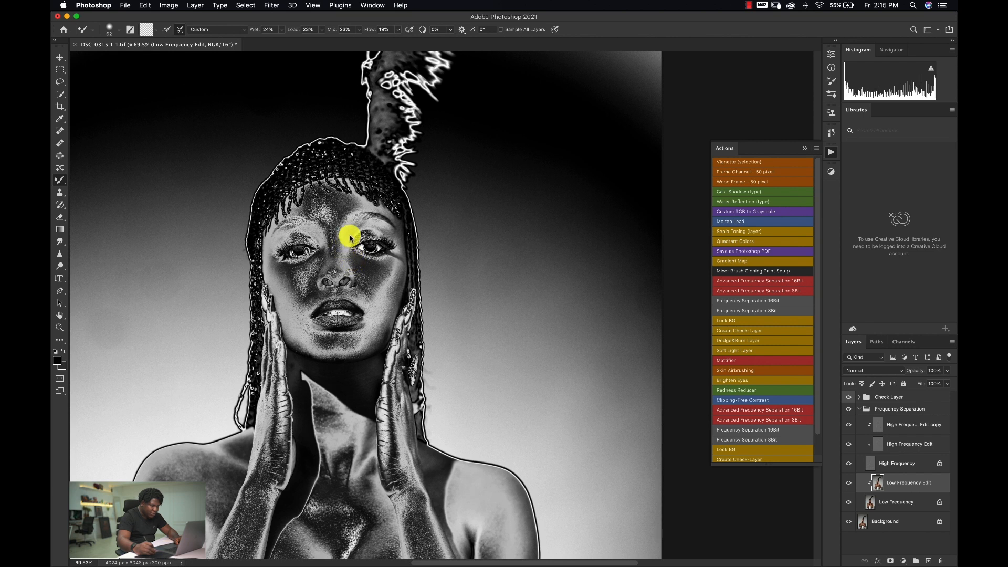
Step: Compare the image with and without the Frequency Separation group, hide the Check Layer group and compare the Low Frequency Edit layer
click(850, 423)
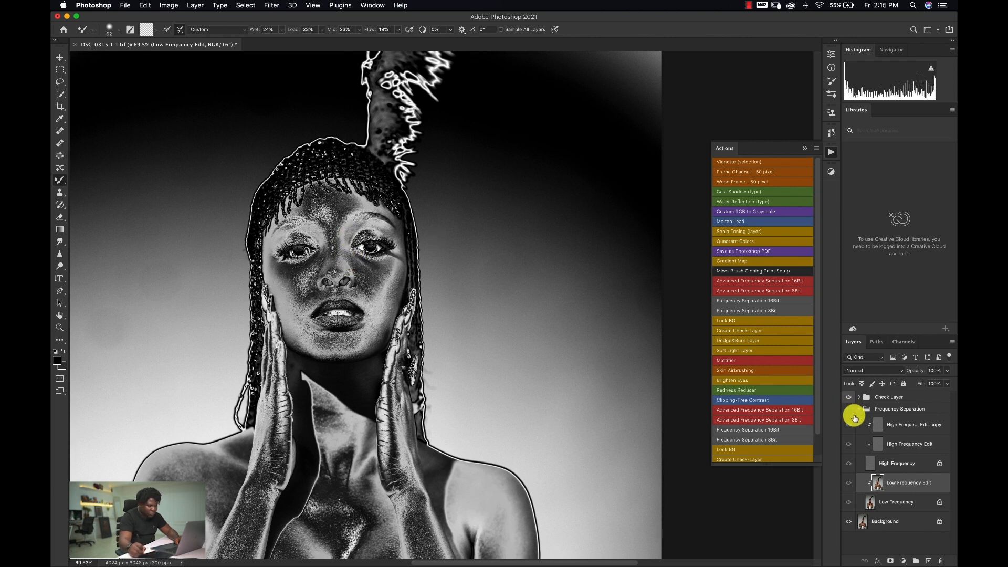
click(850, 411)
click(850, 411)
click(852, 411)
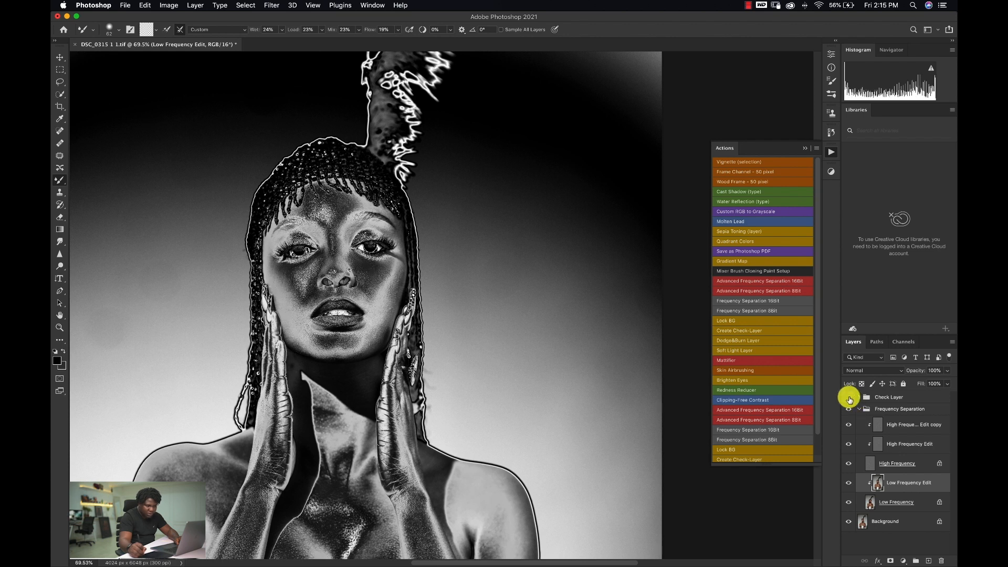
click(849, 397)
click(848, 484)
click(848, 484)
Step: Blend the tones beside the mouth and along the chin with the Mixer Brush, comparing with the Low Frequency Edit layer hidden
drag(365, 317, 381, 318)
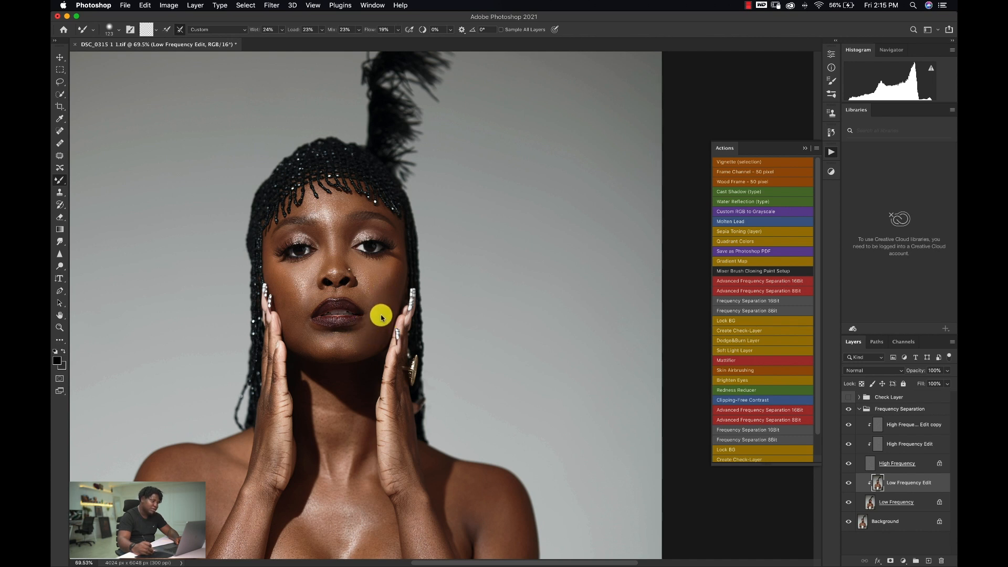
ctrl+alt+drag(368, 340, 357, 345)
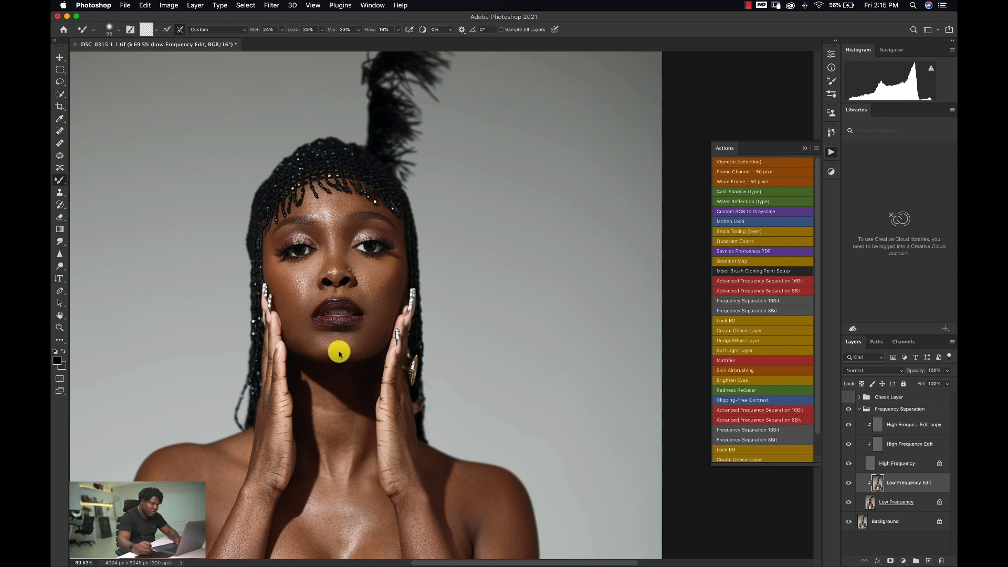
click(847, 485)
click(850, 483)
click(851, 483)
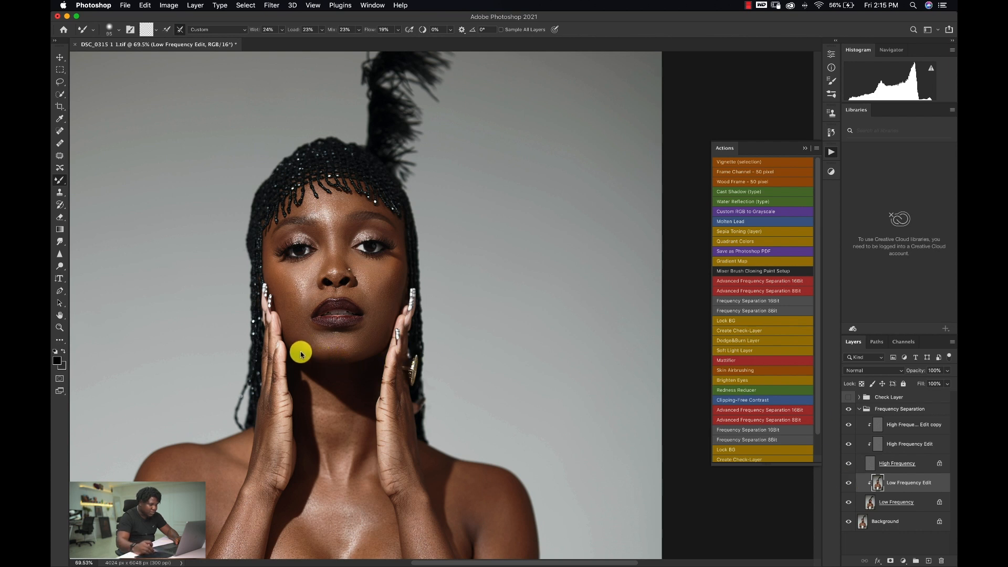
Step: Resize the Mixer Brush for the face, and check the smoothing with the Check Layer group and the Low Frequency Edit layer toggled
mouse_move(296, 275)
ctrl+alt+mouse_down()
mouse_move(299, 297)
mouse_move(304, 272)
mouse_move(281, 322)
mouse_move(324, 227)
ctrl+alt+mouse_up()
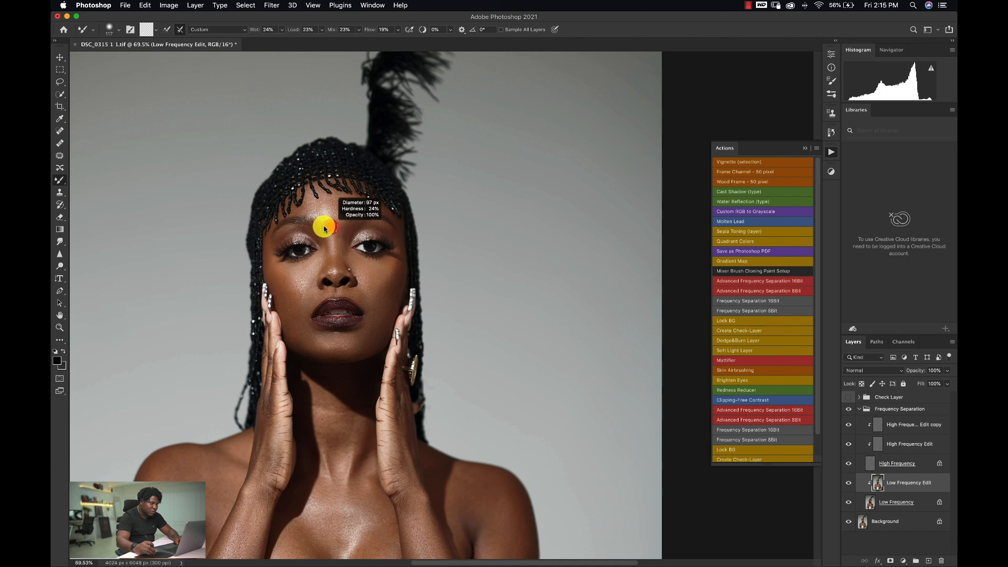
click(850, 398)
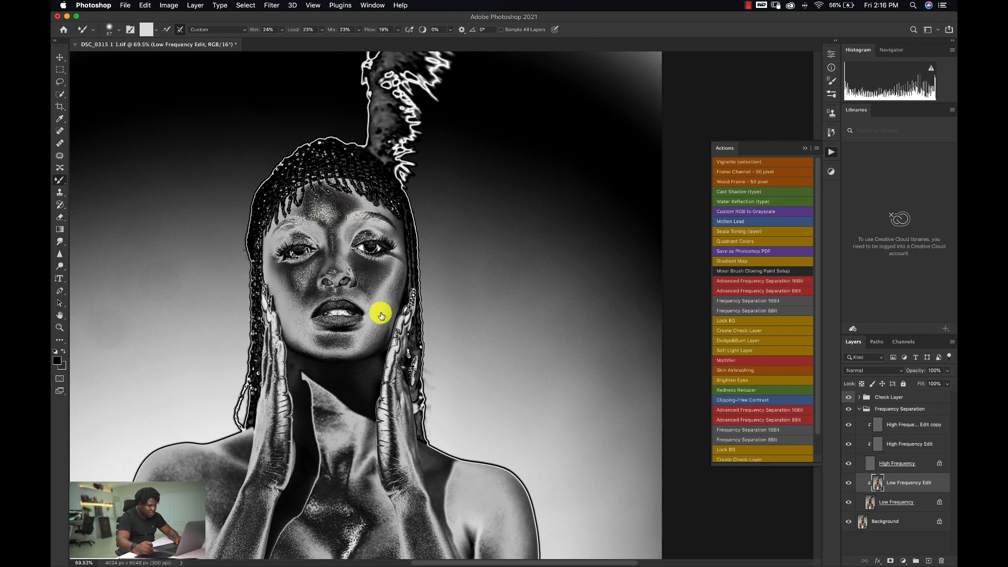
click(850, 402)
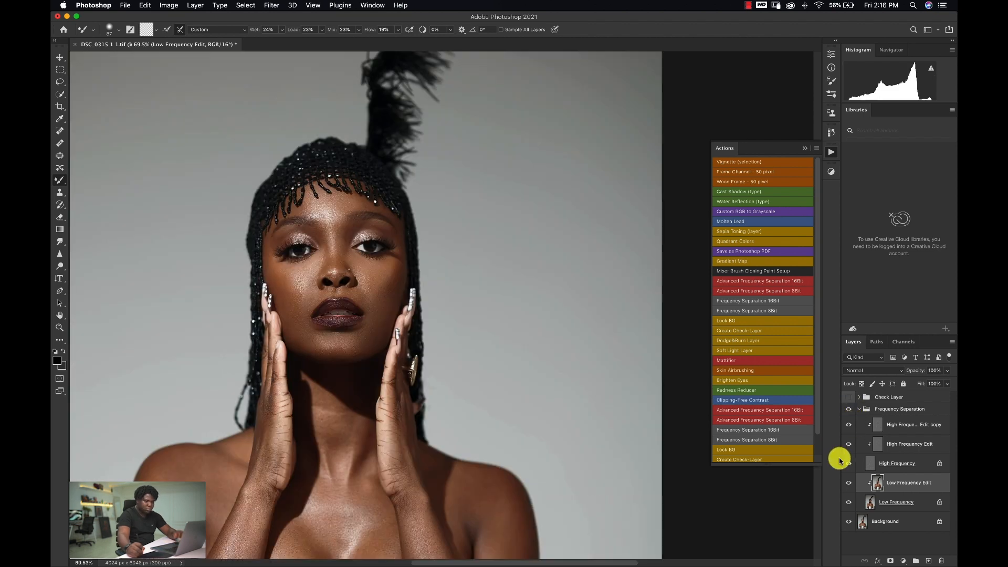
click(850, 484)
click(850, 484)
click(850, 485)
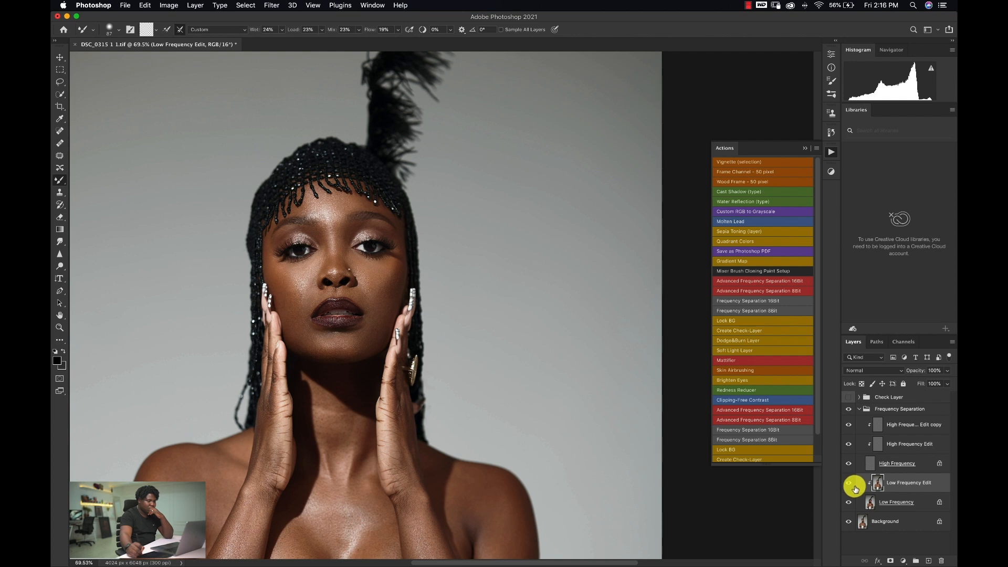
Step: Clone clean skin texture over the rough spots on the cheek beside the lips on the High Frequency Edit copy layer
key(z)
mouse_move(300, 293)
mouse_down()
mouse_move(350, 275)
mouse_move(570, 307)
mouse_up()
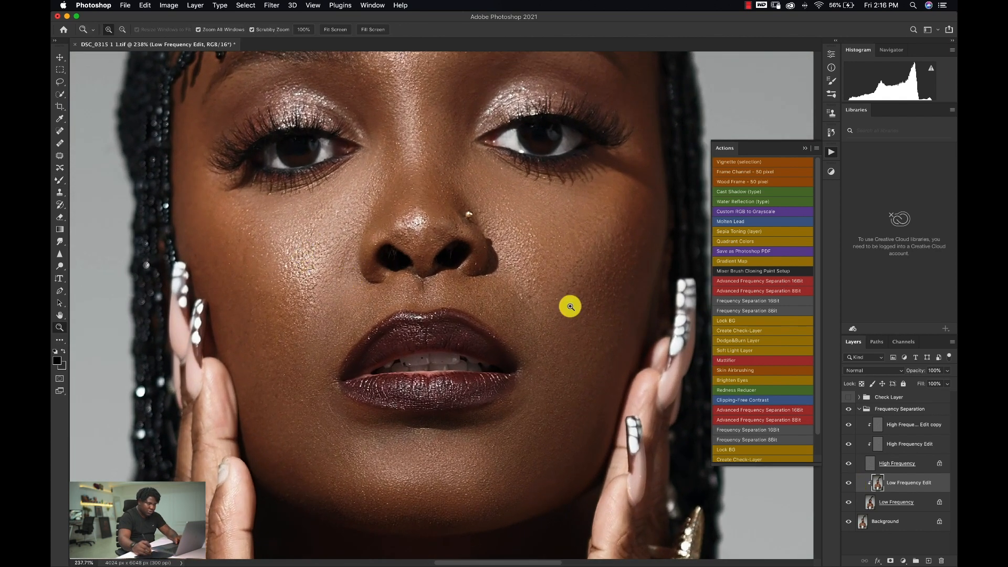
click(909, 425)
key(s)
drag(298, 318, 304, 318)
alt+click(304, 318)
mouse_move(309, 270)
mouse_down()
mouse_move(308, 307)
mouse_move(312, 248)
mouse_move(298, 299)
mouse_move(291, 266)
mouse_move(317, 269)
mouse_move(312, 308)
mouse_move(307, 274)
mouse_move(302, 305)
mouse_move(291, 295)
mouse_move(305, 261)
mouse_move(291, 302)
mouse_move(288, 246)
mouse_move(267, 291)
mouse_move(236, 216)
mouse_move(235, 283)
mouse_move(297, 269)
mouse_move(241, 263)
mouse_up()
Step: Compare the full portrait with and without the Frequency Separation group
key(z)
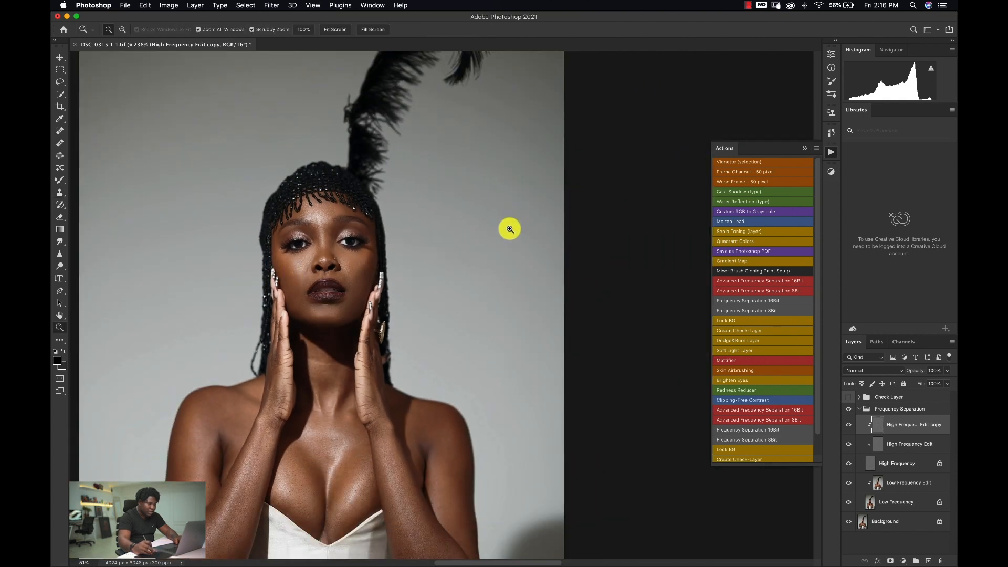
click(850, 410)
click(850, 409)
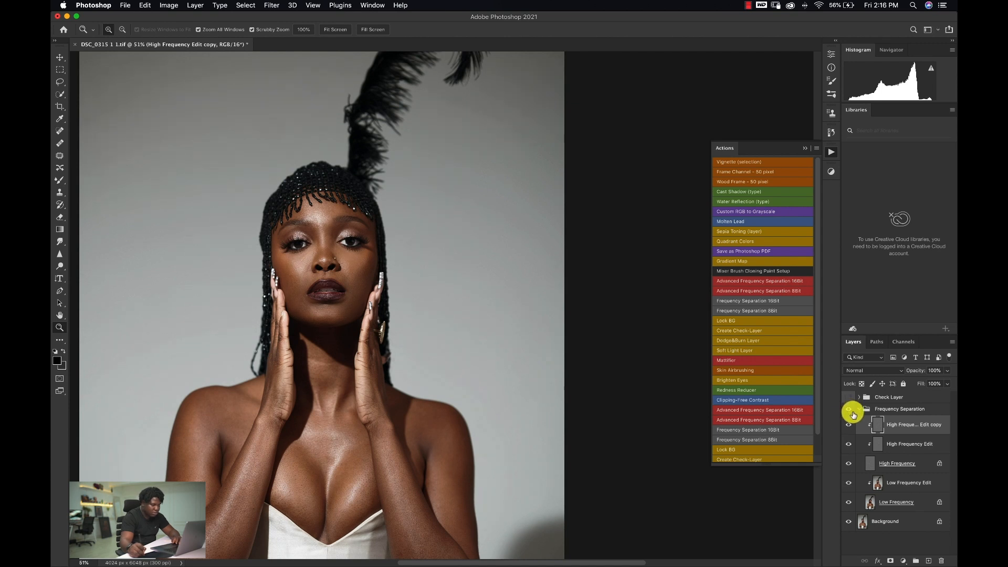
Step: Smooth the tonal transitions on the face and neck on the Low Frequency Edit layer with the Mixer Brush
click(893, 482)
key(b)
drag(314, 266, 324, 266)
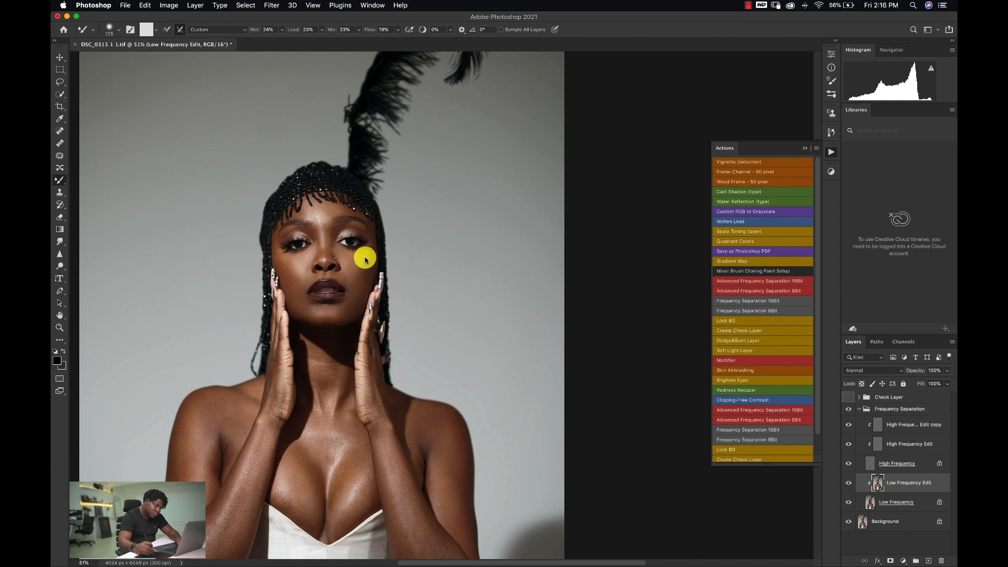
drag(321, 379, 329, 378)
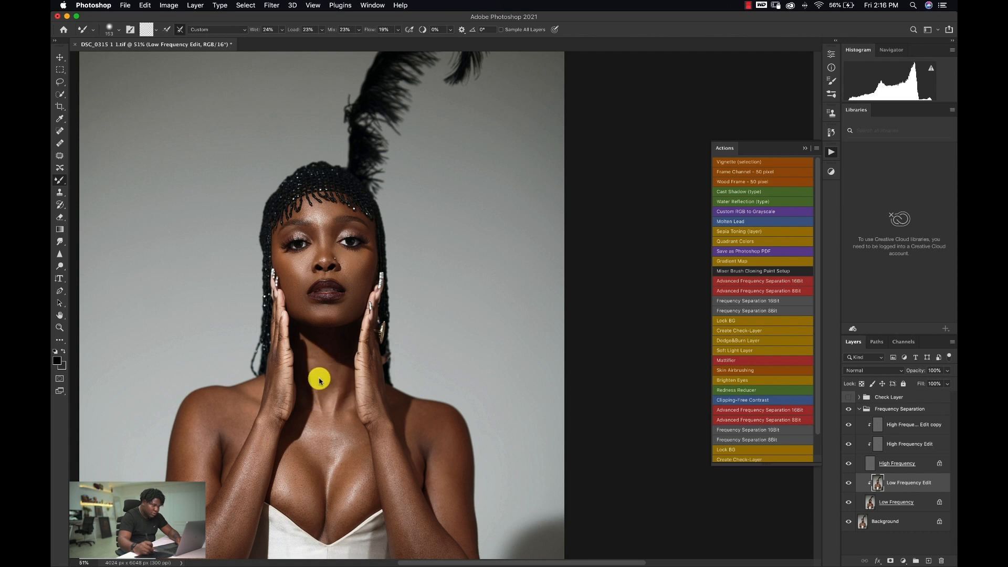
Step: Show the Check Layer group and smooth the uneven tones on the shoulder with the Mixer Brush on the Low Frequency Edit layer
click(848, 397)
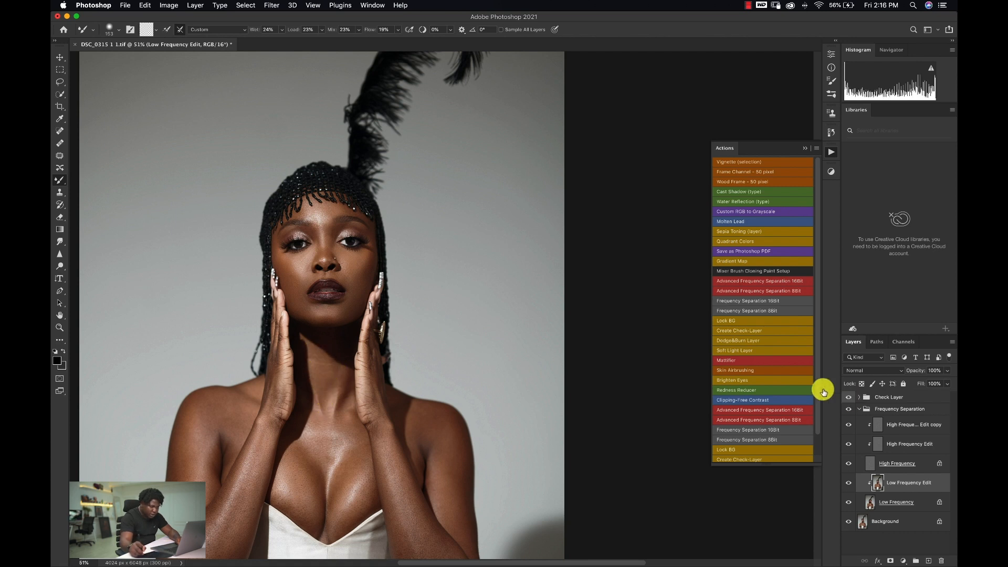
drag(220, 413, 235, 422)
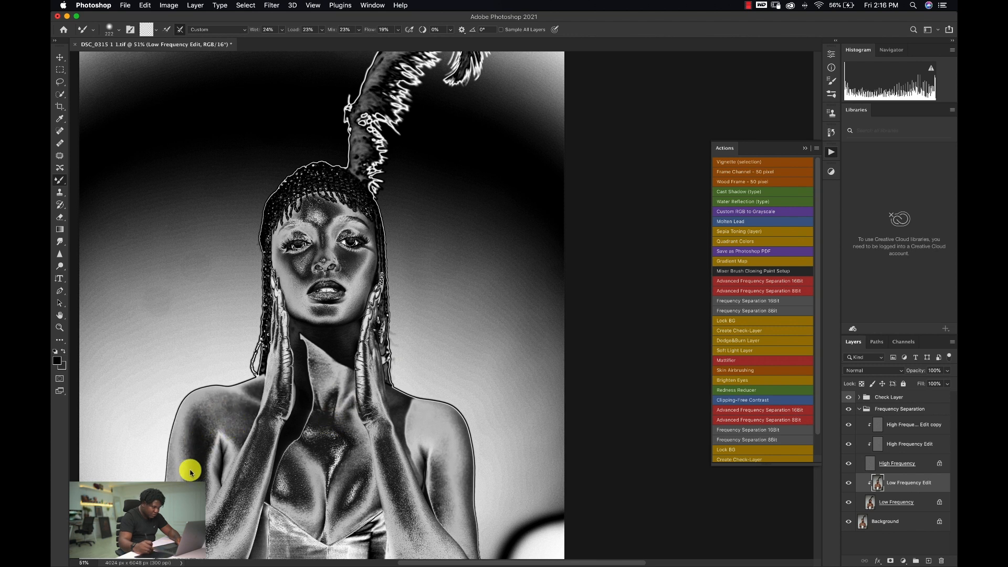
key(c)
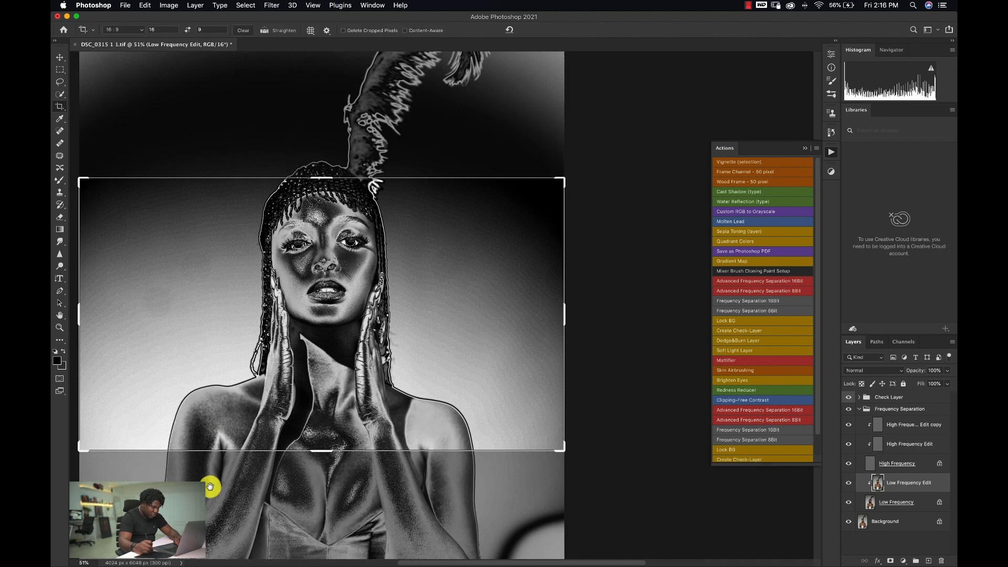
drag(211, 490, 216, 462)
key(Escape)
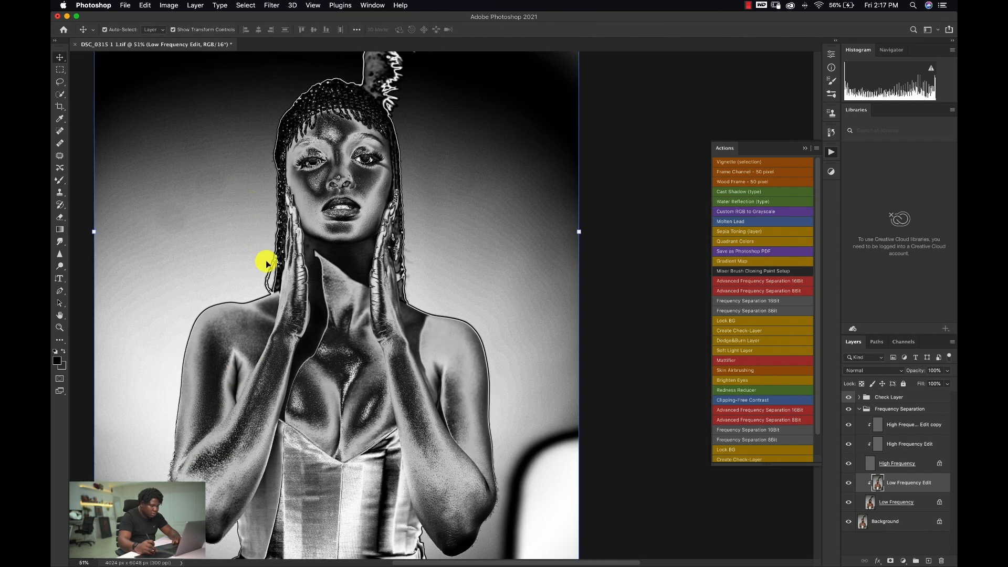
Step: Resize the Mixer Brush and smooth the tonal transitions on the arms, chest and shoulder on the Low Frequency Edit layer
key(b)
mouse_move(230, 445)
ctrl+alt+mouse_down()
mouse_move(219, 446)
mouse_move(234, 433)
mouse_move(223, 518)
mouse_move(237, 505)
ctrl+alt+mouse_up()
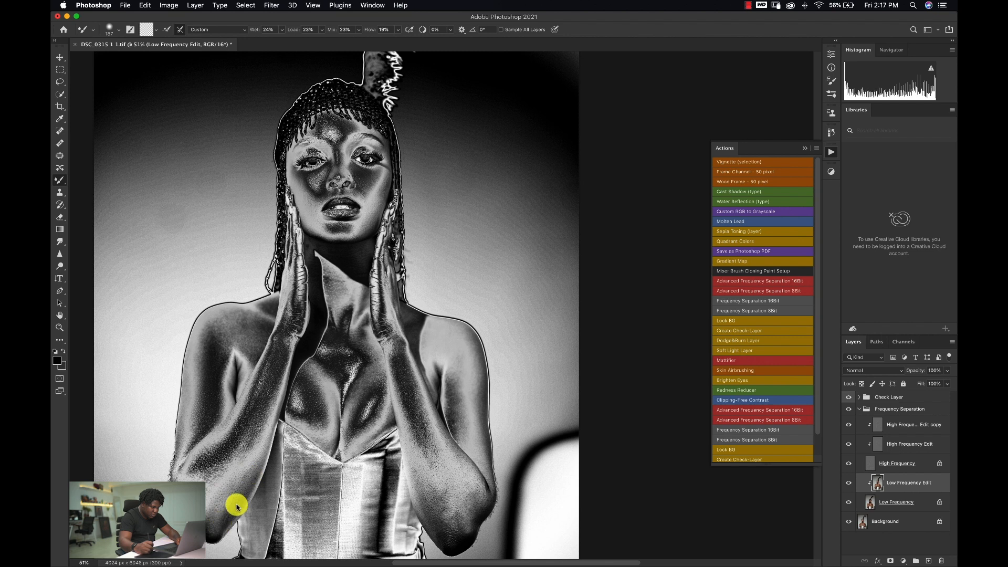
ctrl+alt+drag(329, 365, 339, 364)
ctrl+alt+drag(250, 339, 243, 338)
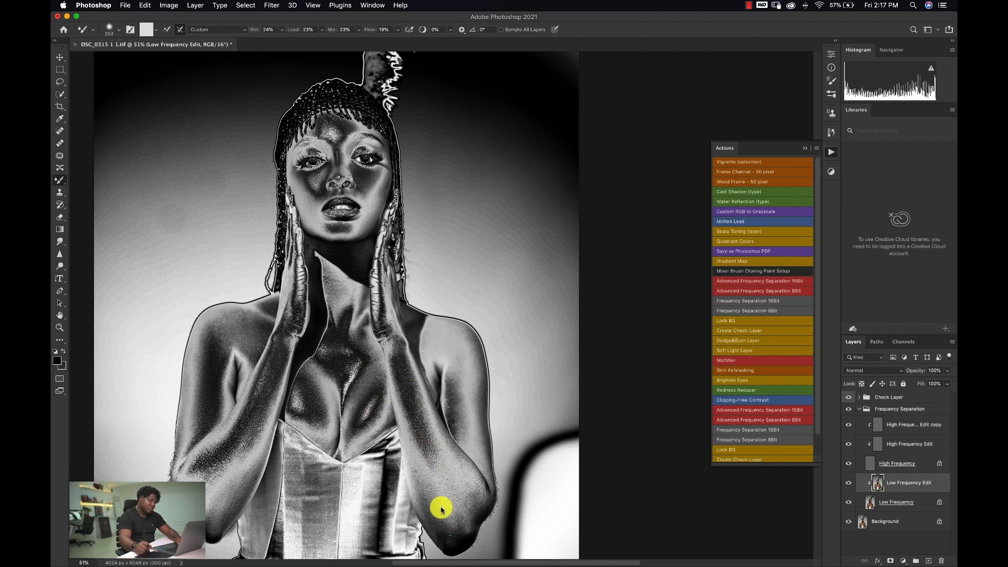
drag(464, 432, 437, 431)
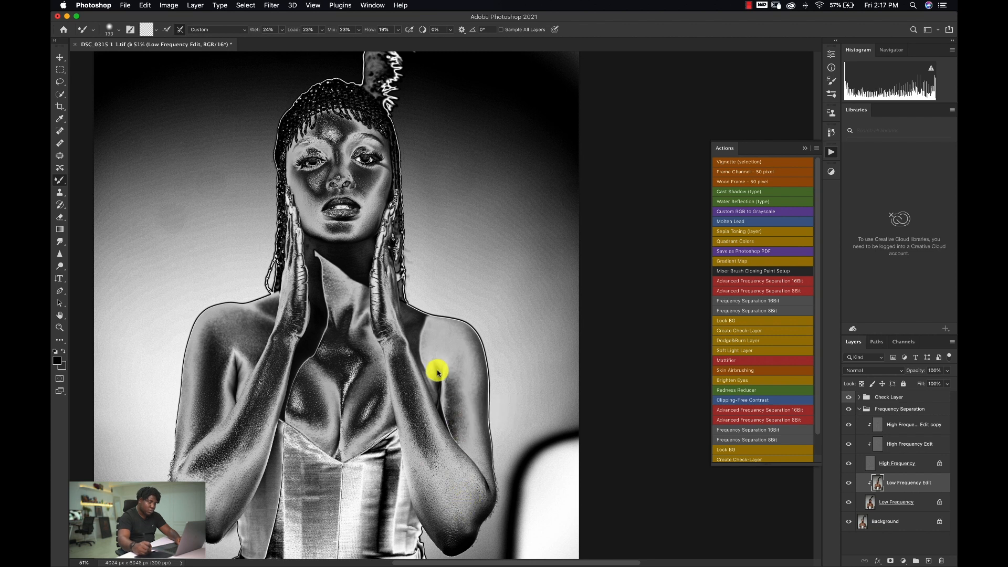
mouse_move(437, 372)
mouse_down()
mouse_move(454, 393)
mouse_move(472, 384)
mouse_up()
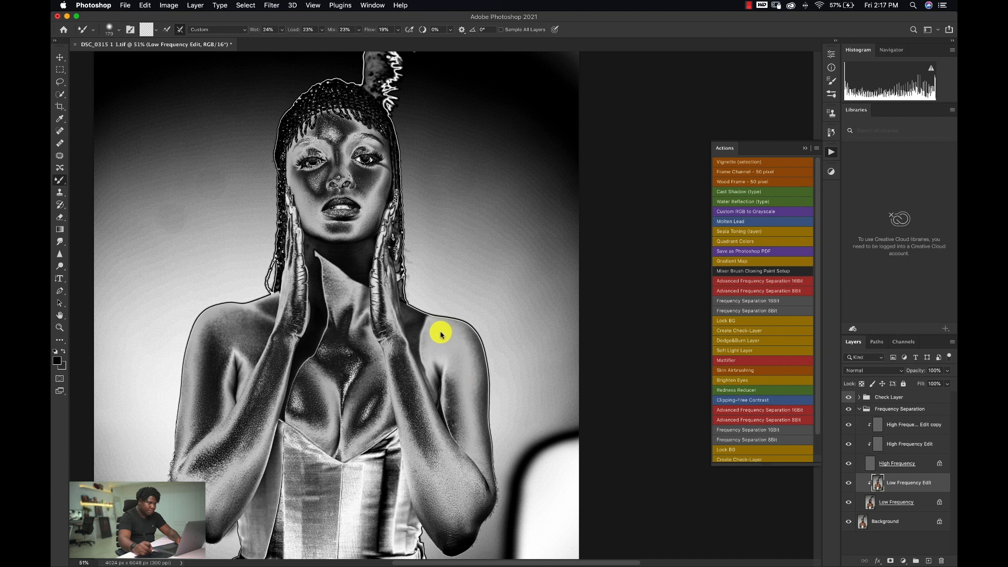
Step: Hide the Check Layer group and compare the portrait with and without the Low Frequency Edit layer
click(848, 398)
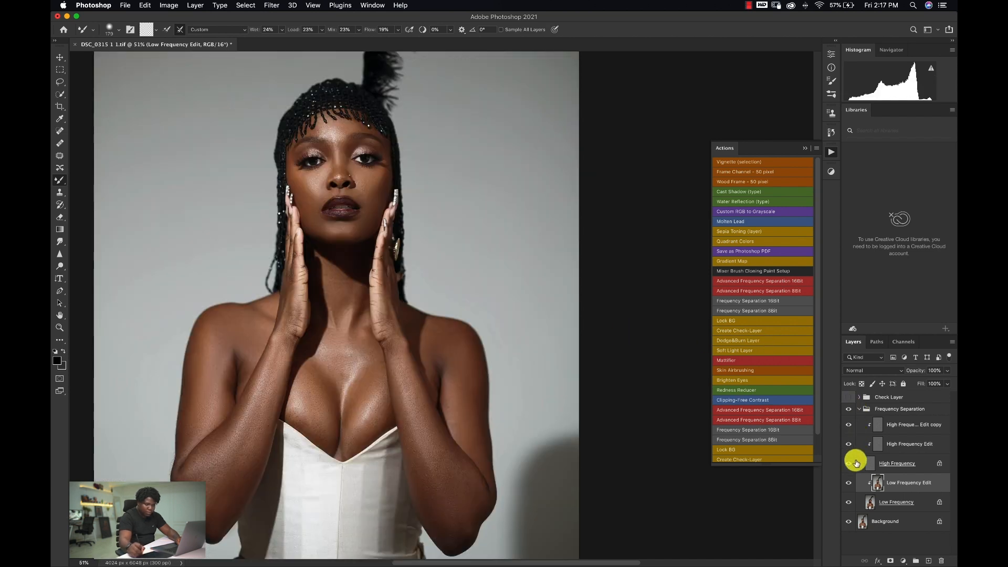
click(848, 483)
click(849, 483)
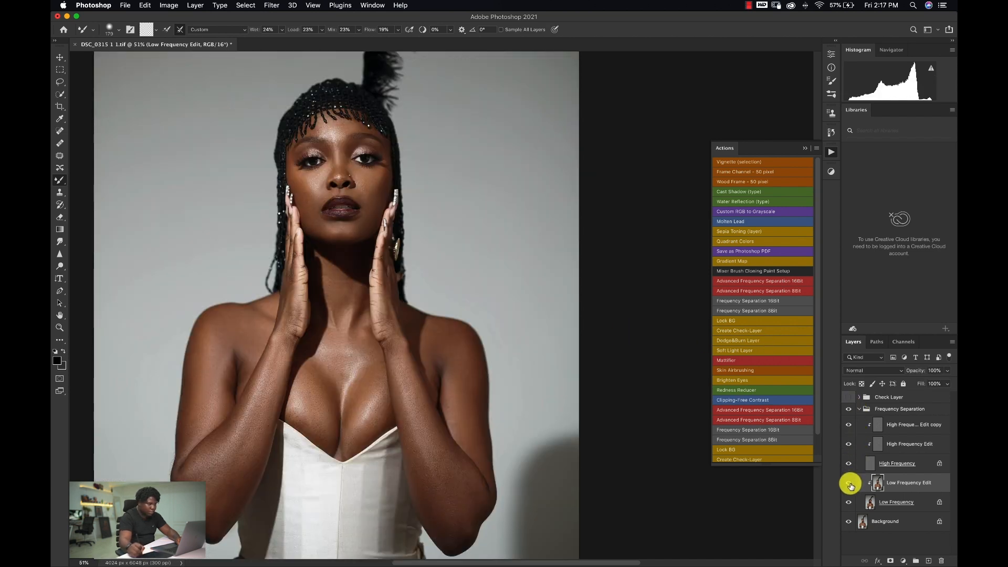
key(z)
drag(477, 322, 461, 315)
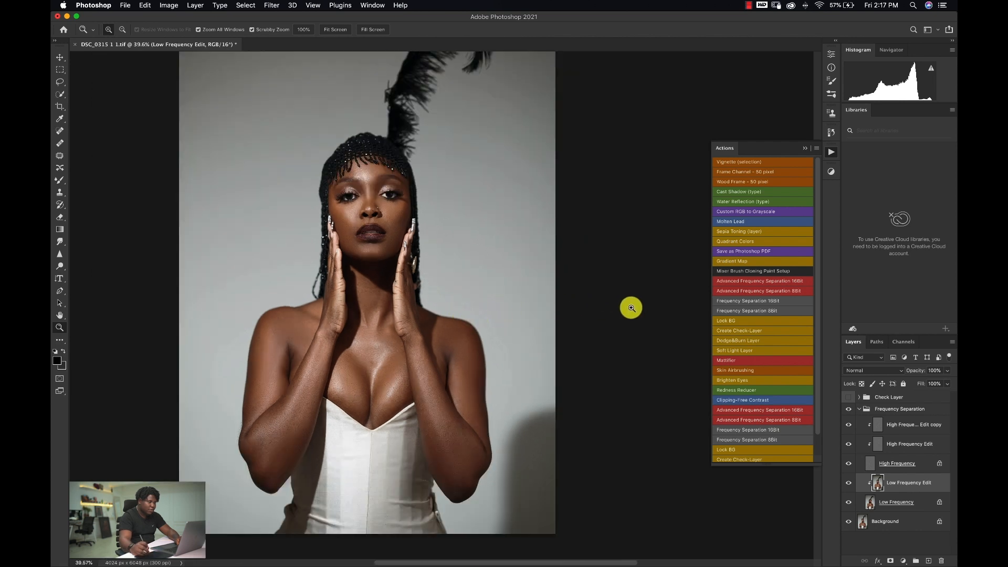
click(849, 483)
click(849, 483)
click(849, 484)
click(849, 485)
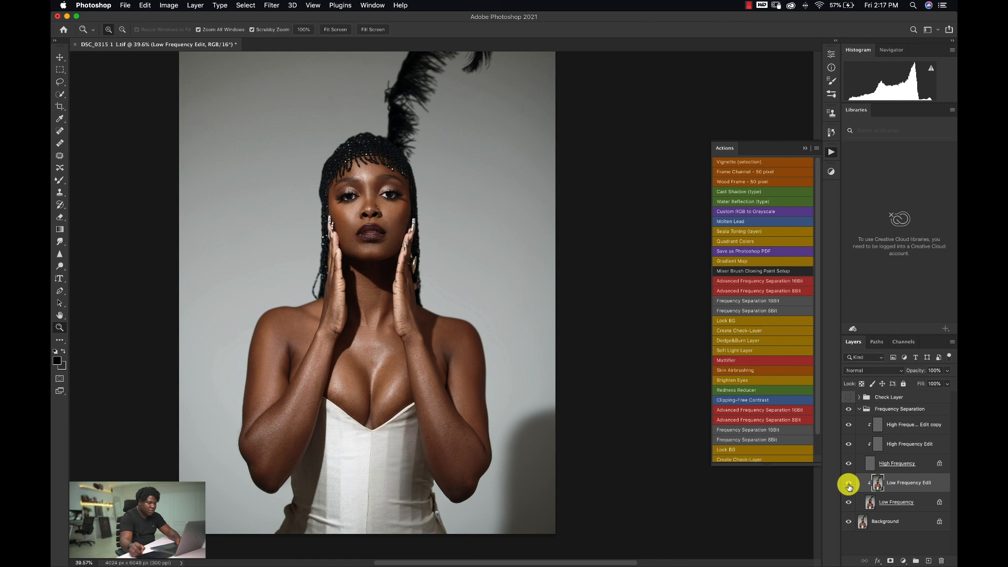
click(849, 484)
click(849, 484)
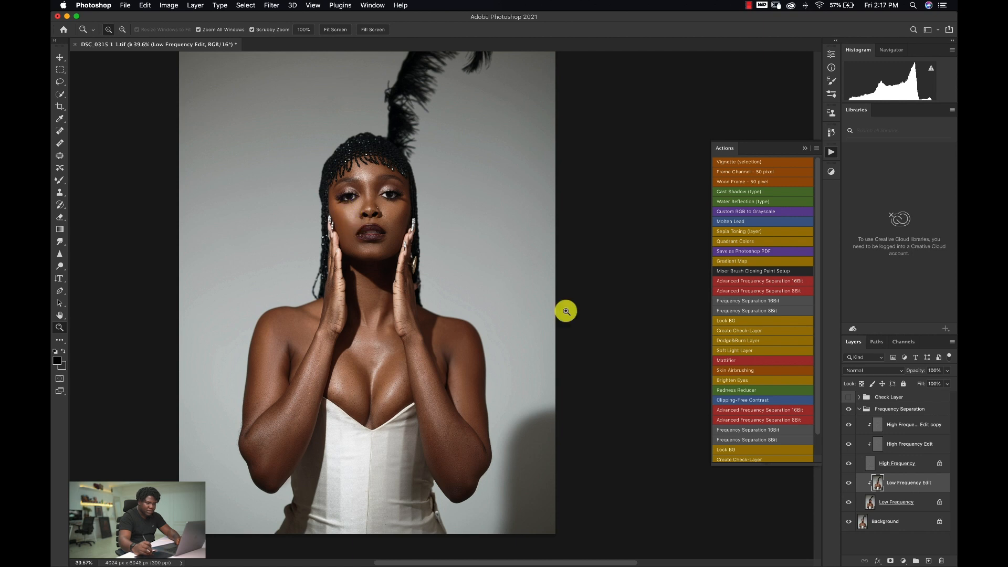
Step: Smooth the face on a clipped duplicate of the Low Frequency Edit layer, using the Mixer Brush at 3% flow
key(super+j)
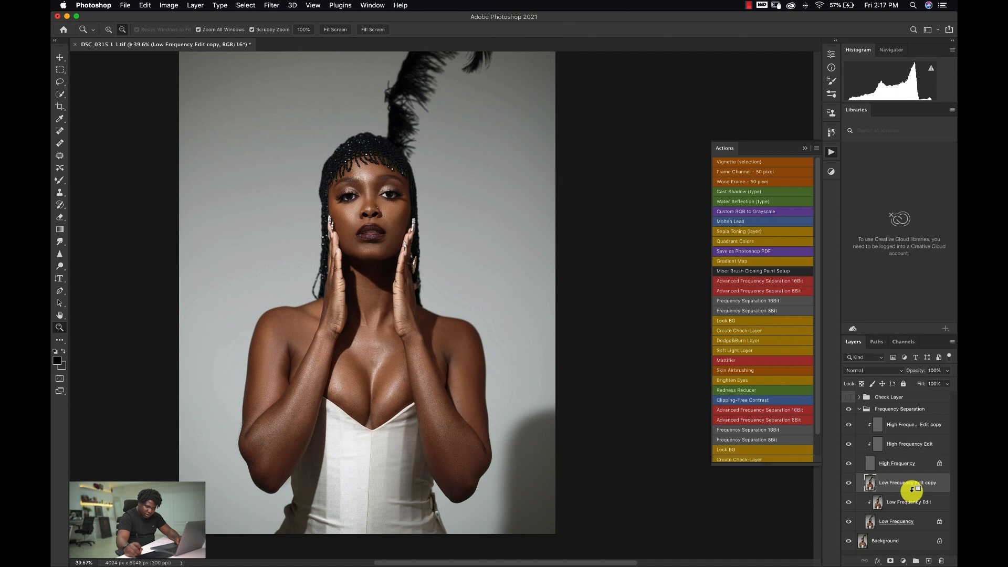
drag(344, 222, 360, 225)
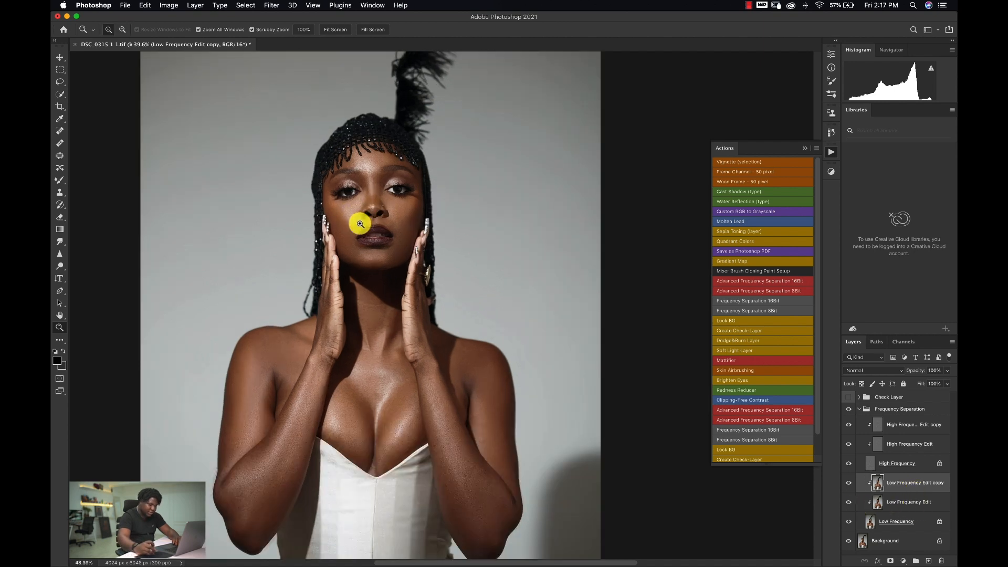
key(b)
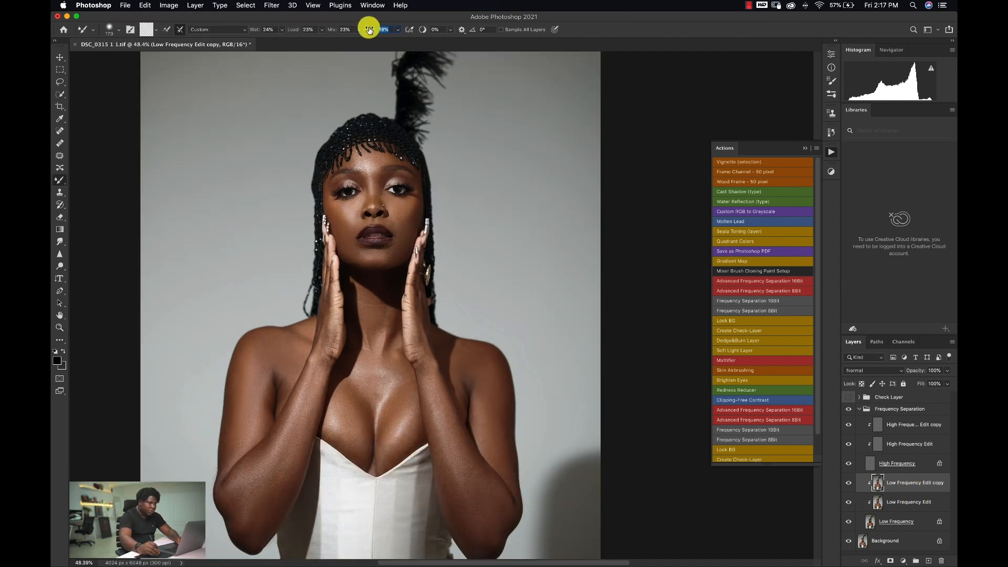
drag(364, 29, 362, 30)
drag(349, 221, 356, 226)
Step: Compare the face and body with and without the Frequency Separation group
click(849, 409)
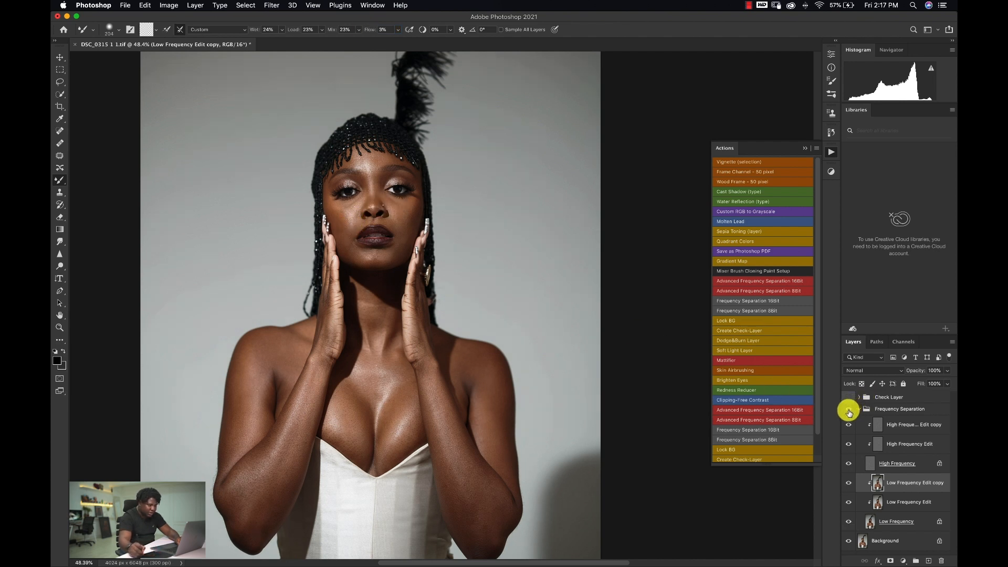
click(849, 410)
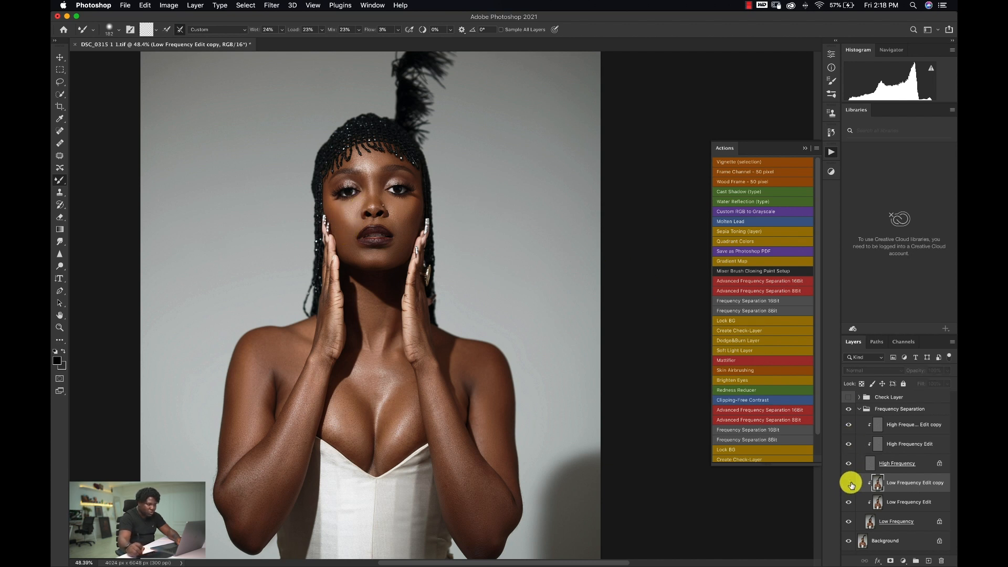
click(848, 410)
click(848, 410)
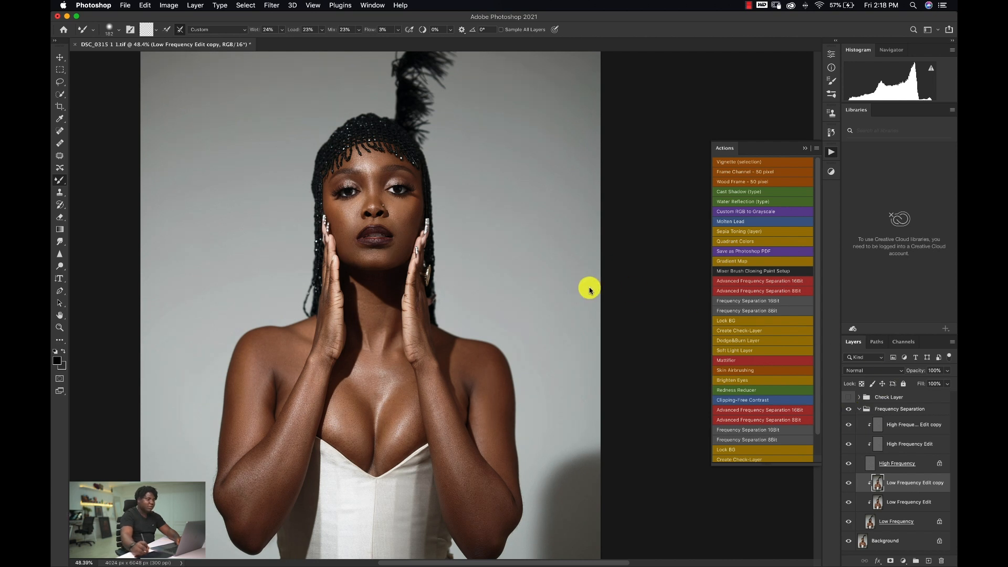
Step: Set the Mixer Brush flow to 14% and smooth the arm and face tones on the Low Frequency Edit copy layer
key(z)
drag(397, 268, 371, 296)
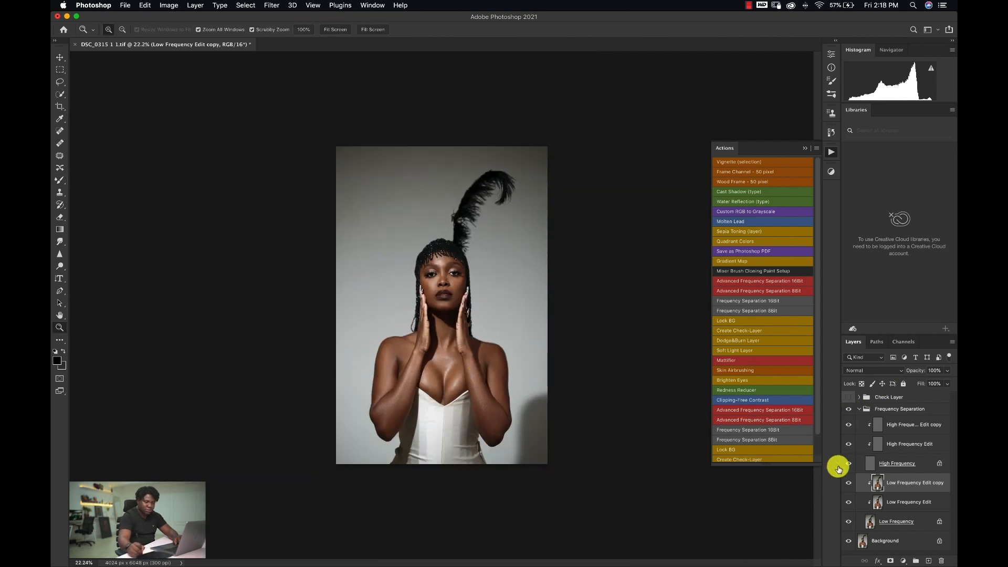
key(b)
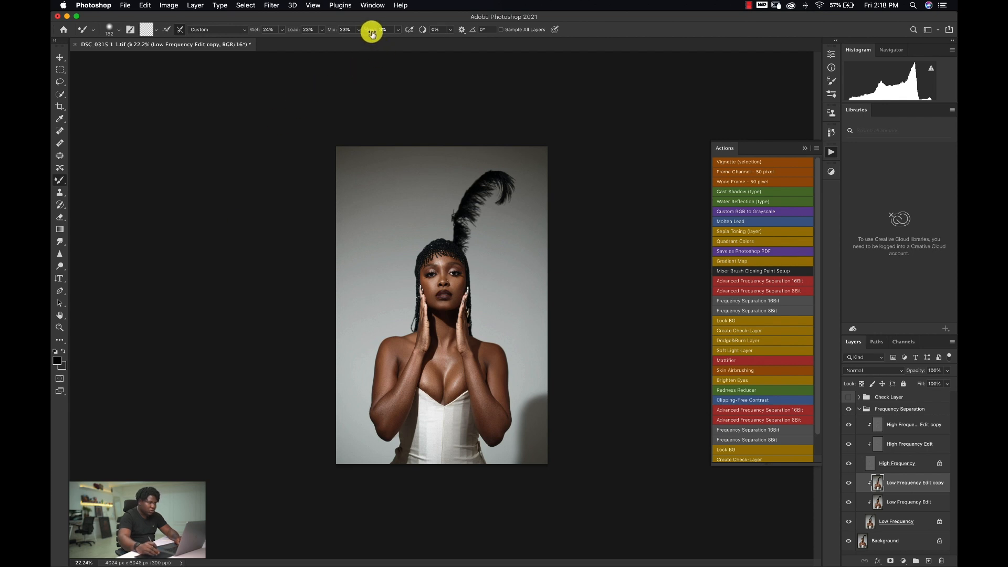
mouse_move(410, 405)
mouse_down()
mouse_move(405, 394)
mouse_move(396, 411)
mouse_up()
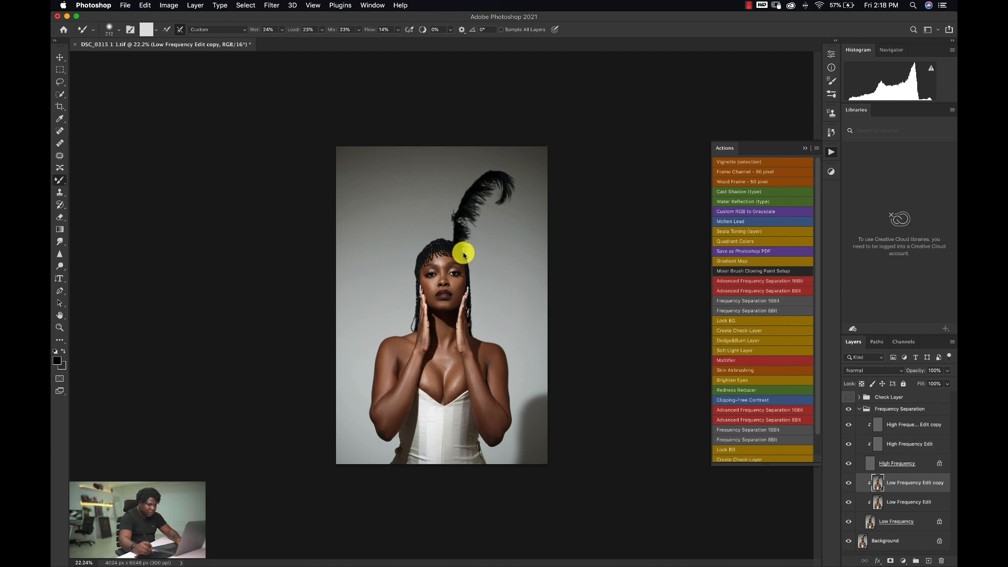
key(z)
mouse_move(441, 266)
mouse_down()
mouse_move(490, 254)
mouse_move(446, 269)
mouse_up()
key(b)
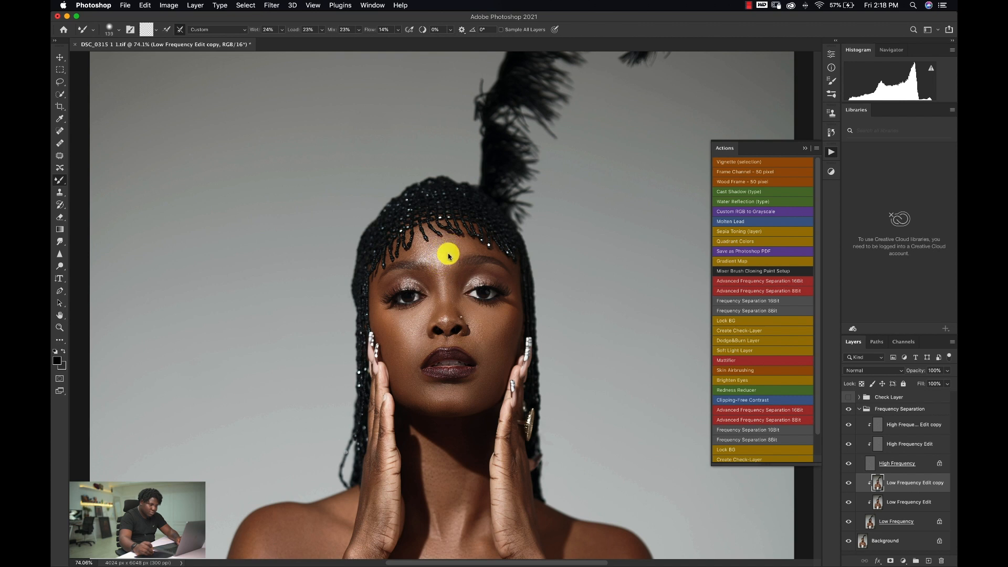
drag(447, 278, 434, 279)
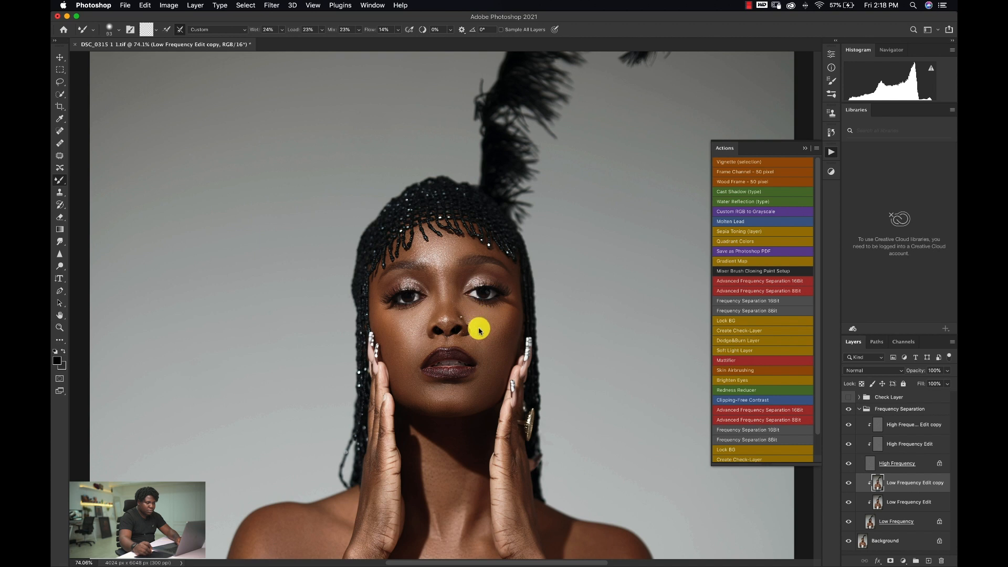
Step: Compare the portrait with and without the Frequency Separation group and the Low Frequency Edit copy layer
click(849, 410)
click(849, 409)
key(z)
drag(507, 354, 451, 413)
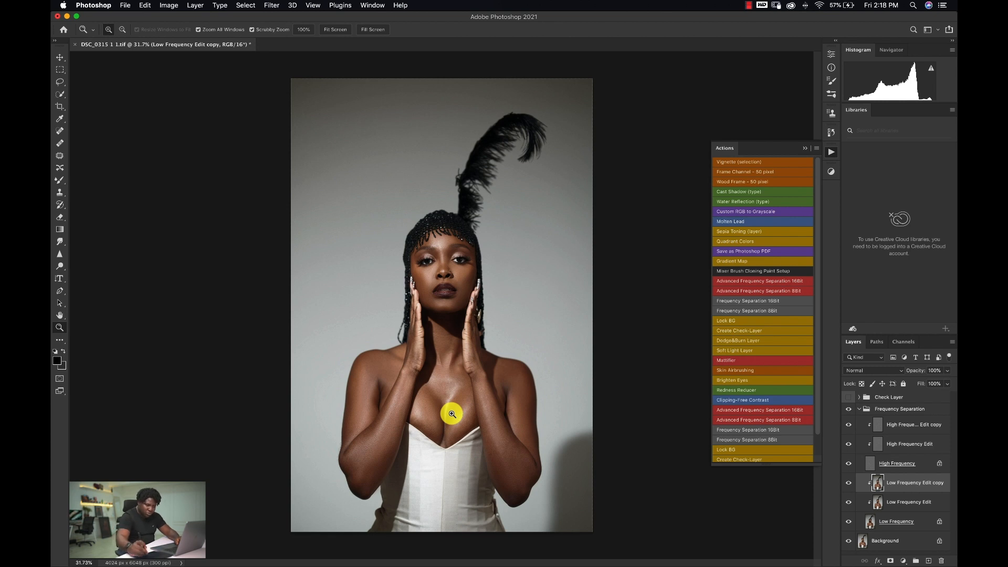
click(849, 409)
click(848, 409)
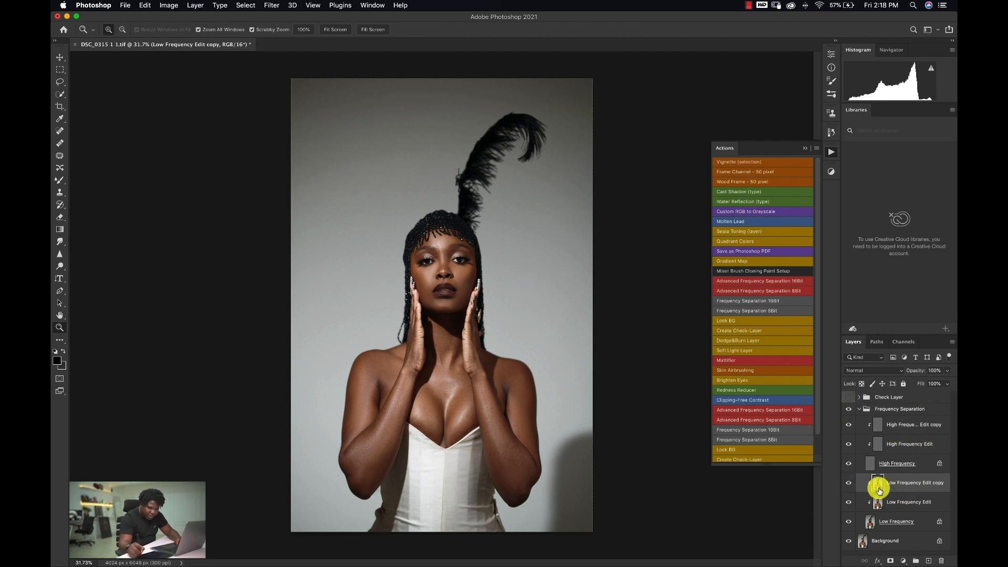
click(850, 484)
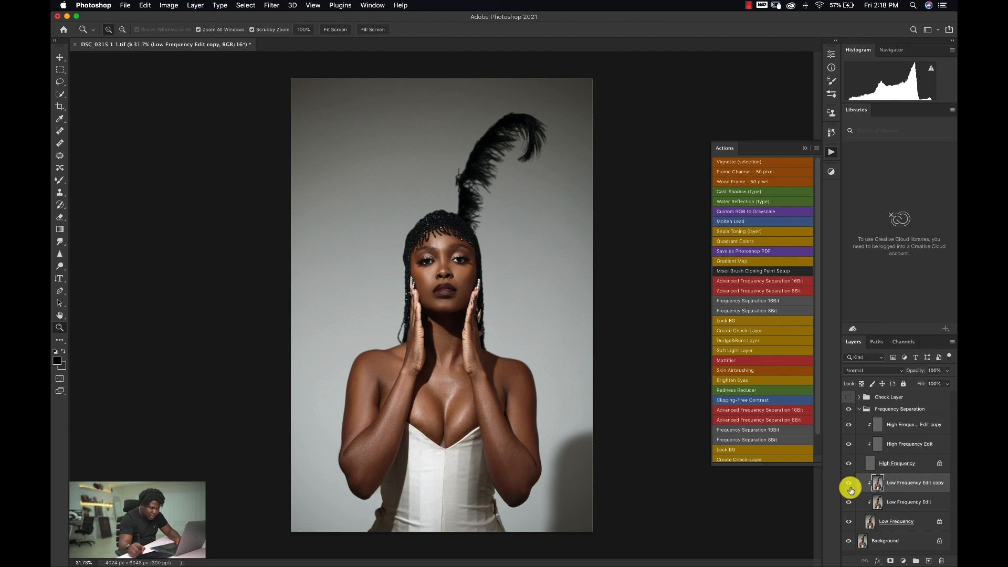
click(850, 487)
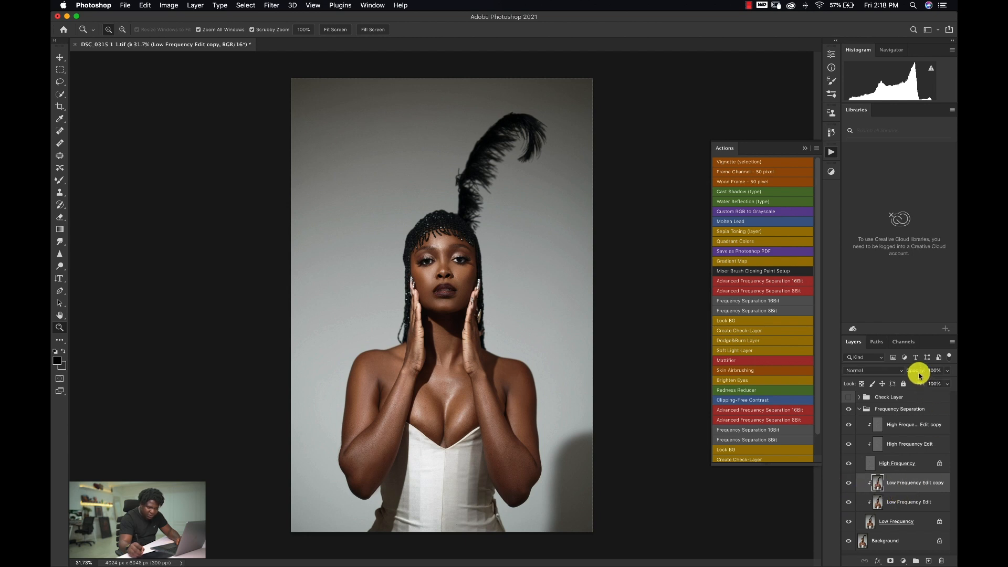
Step: Set the Low Frequency Edit copy layer's opacity to 49% and smooth the chest with the Mixer Brush
drag(899, 370, 896, 370)
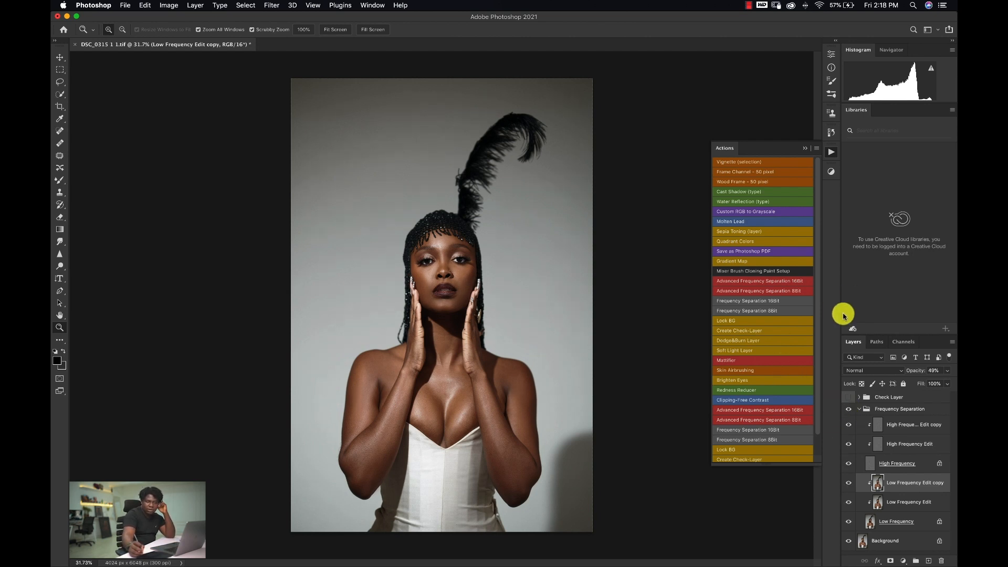
key(b)
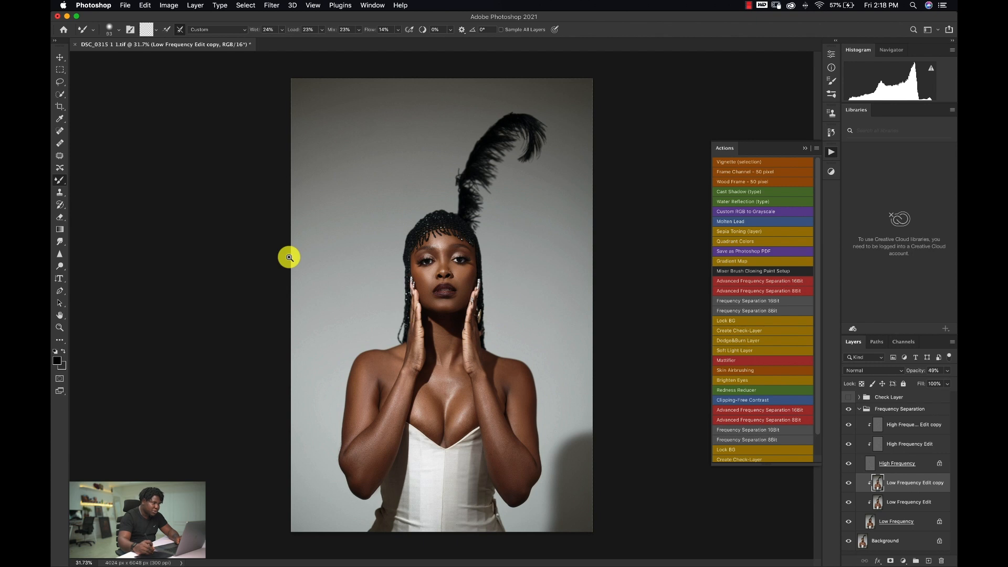
drag(427, 384, 447, 401)
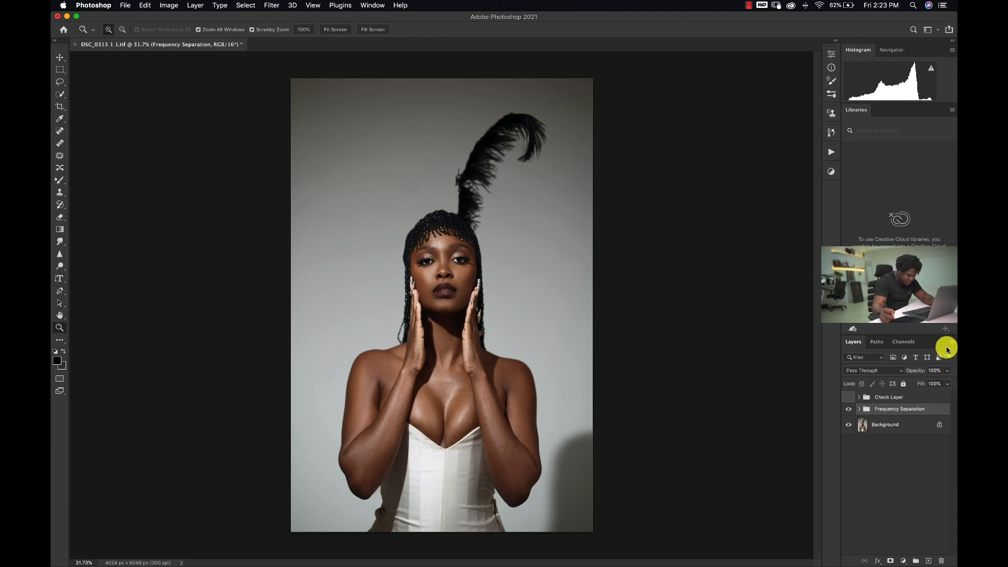
Step: Stamp the visible image into a new layer above the Frequency Separation group and examine the feather against the backdrop
key(super+alt+shift+e)
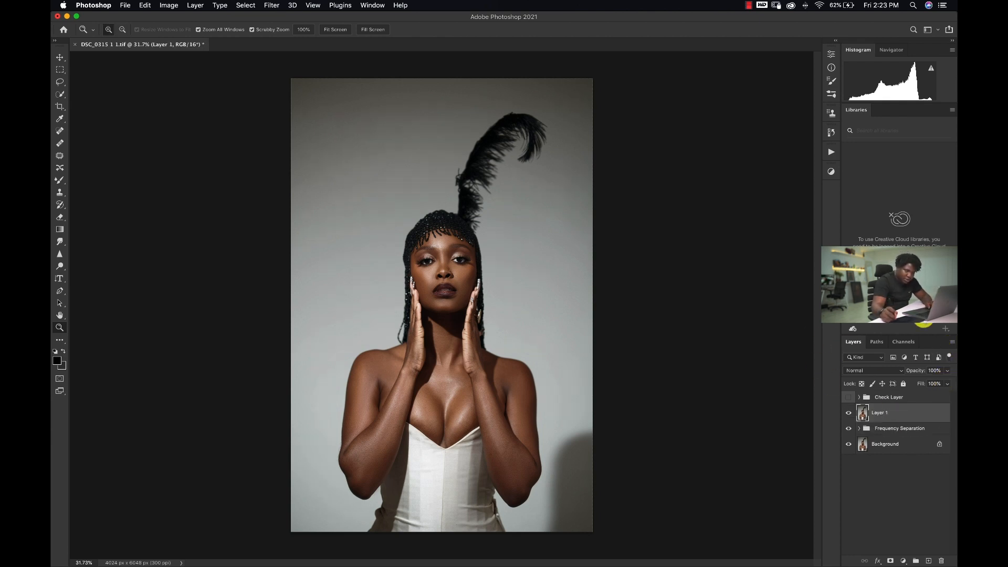
drag(464, 183, 548, 144)
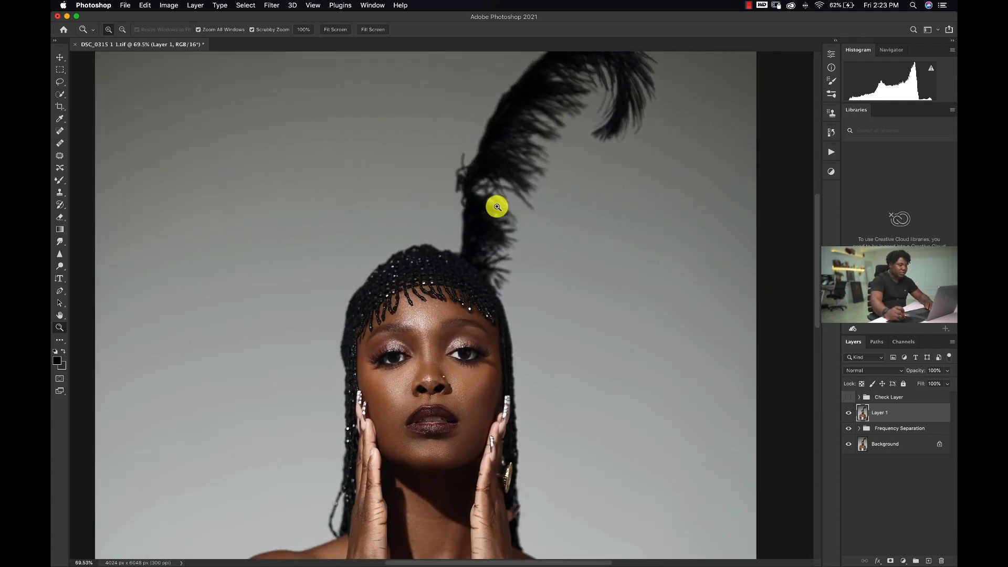
drag(505, 184, 491, 237)
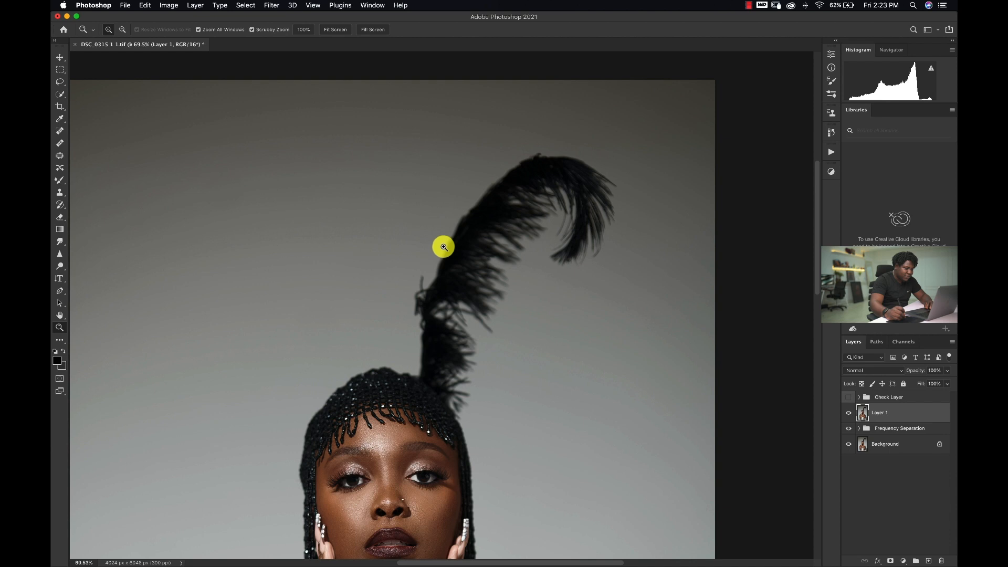
drag(434, 303, 449, 299)
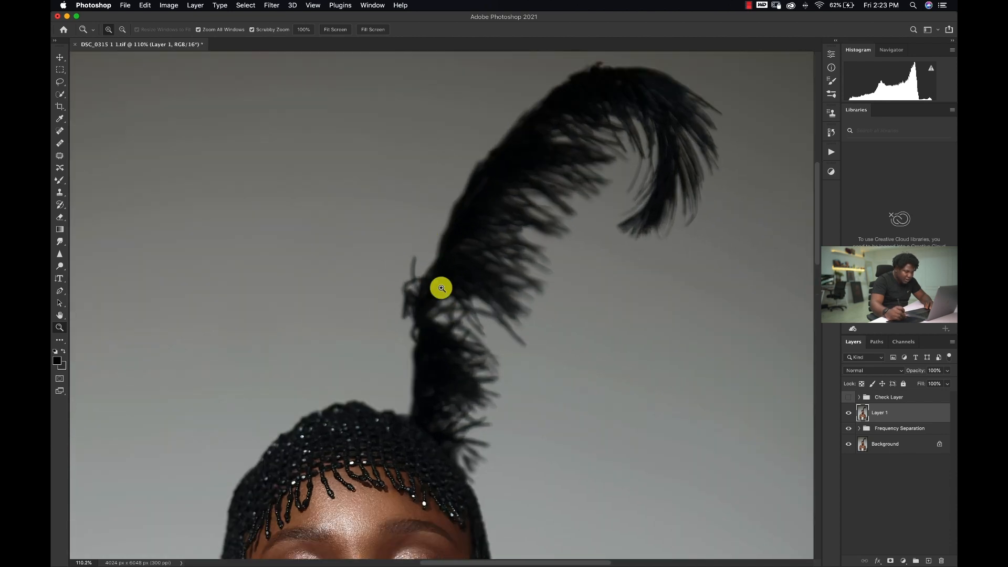
Step: Set the Clone Stamp opacity to 100% and clone clean backdrop over the stray wisps along the feather's outer edge
key(s)
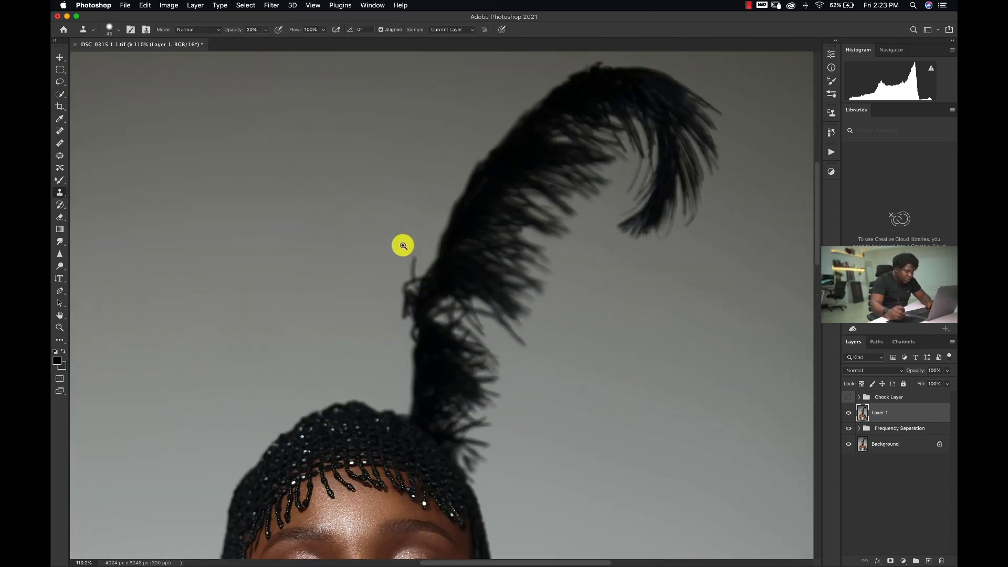
drag(240, 31, 306, 32)
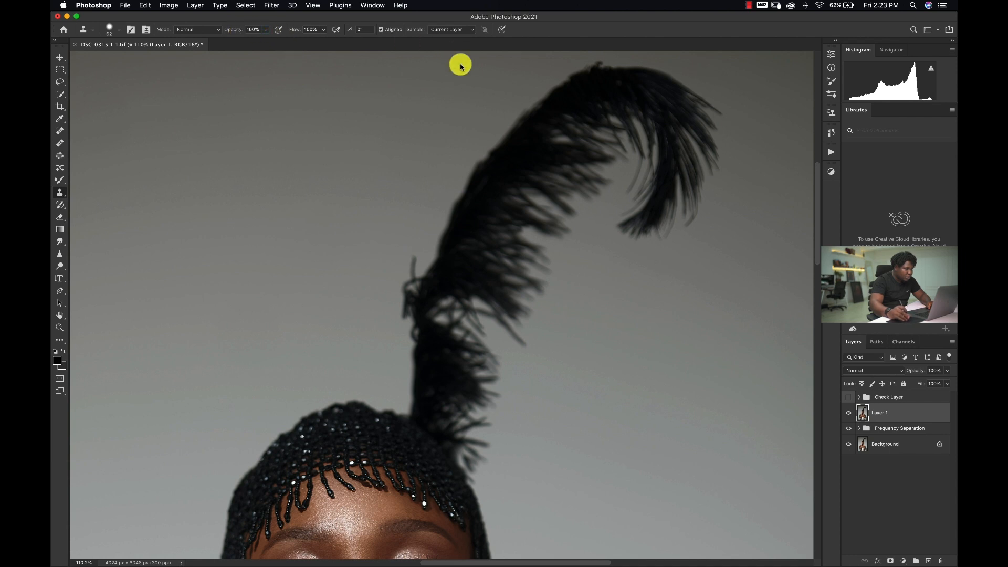
ctrl+alt+drag(392, 220, 398, 128)
mouse_move(399, 263)
ctrl+alt+mouse_down()
mouse_move(395, 256)
mouse_move(399, 330)
ctrl+alt+mouse_up()
mouse_move(414, 266)
mouse_down()
mouse_move(390, 343)
mouse_move(410, 252)
mouse_move(391, 339)
mouse_move(410, 312)
mouse_up()
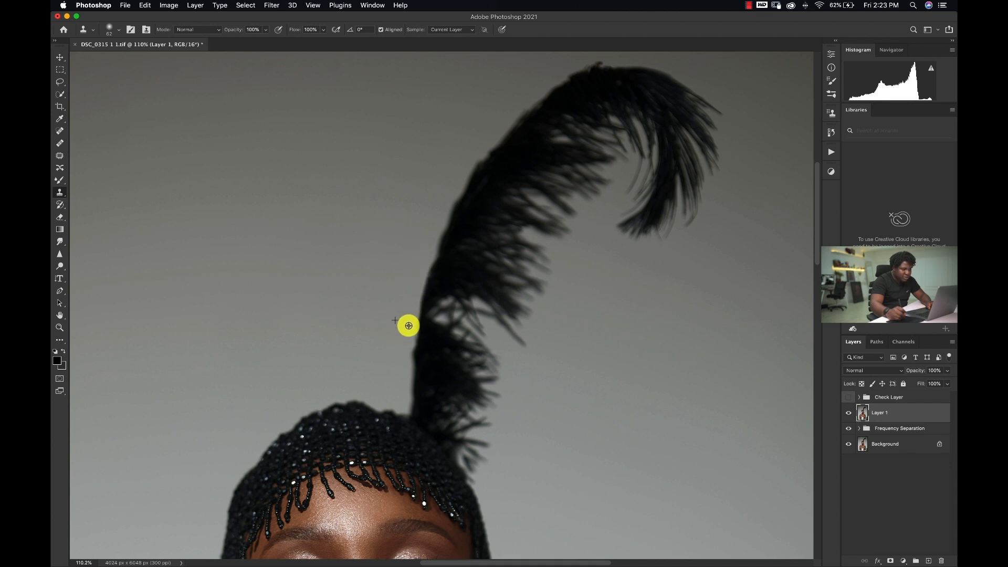
Step: Clone dense feather texture over the see-through gap in the feather's lower half
ctrl+alt+drag(515, 282, 531, 290)
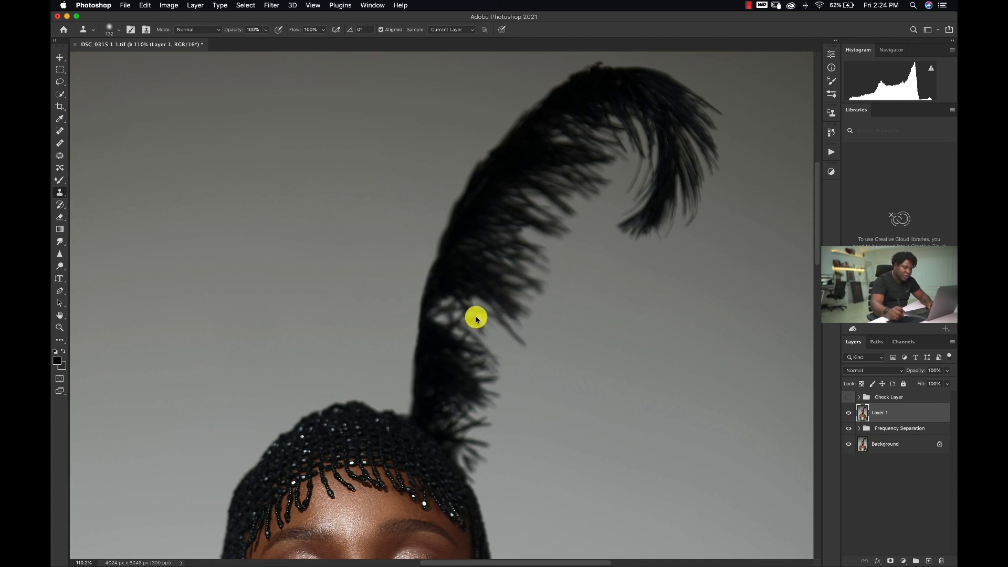
key(shift+s)
ctrl+alt+drag(493, 296, 514, 309)
key(shift+s)
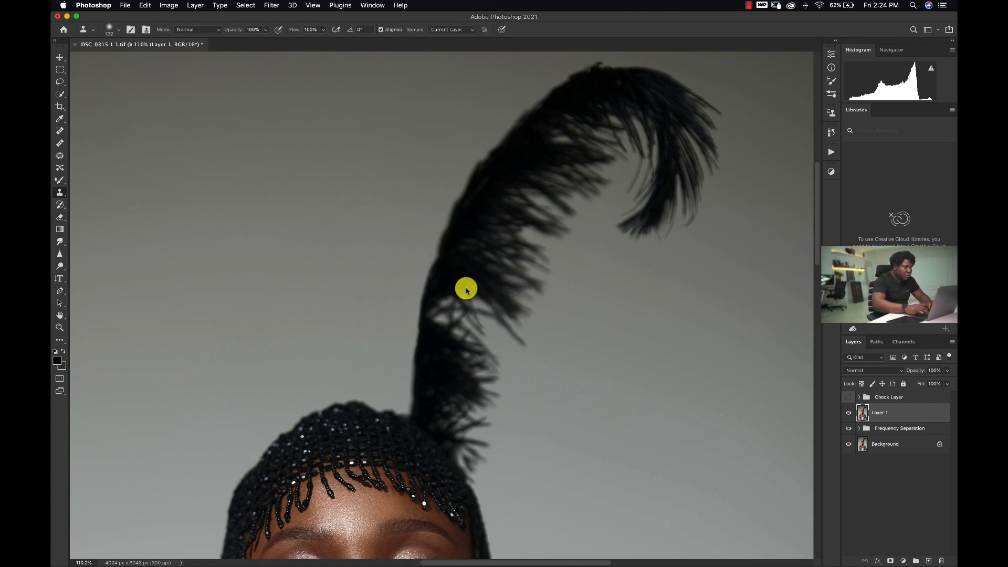
ctrl+alt+drag(475, 273, 494, 272)
mouse_move(514, 166)
ctrl+alt+mouse_down()
mouse_move(504, 412)
mouse_move(500, 189)
mouse_move(506, 273)
mouse_move(528, 281)
mouse_move(510, 236)
ctrl+alt+mouse_up()
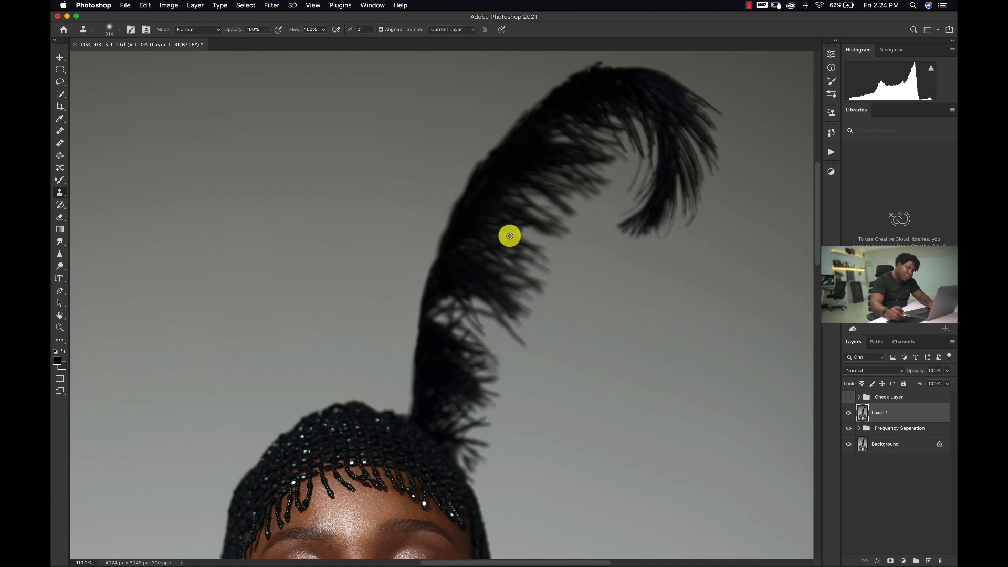
mouse_move(512, 233)
mouse_down()
mouse_move(477, 320)
mouse_move(464, 315)
mouse_move(479, 337)
mouse_move(462, 315)
mouse_move(476, 321)
mouse_up()
Step: Clone clean backdrop over the loose braid loop sticking out beside the wrist, just above the shoulder
key(z)
drag(625, 249, 472, 247)
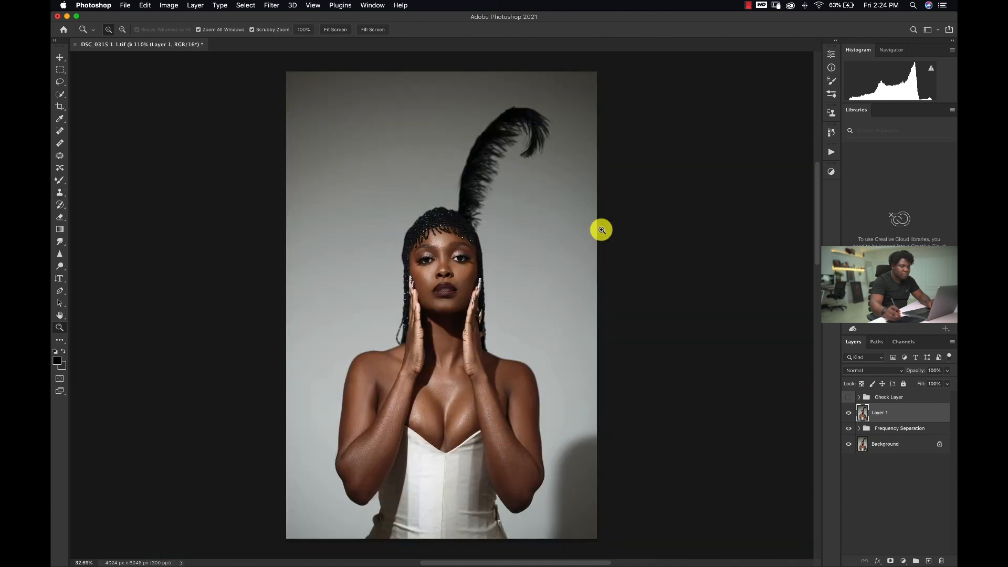
drag(463, 185, 524, 223)
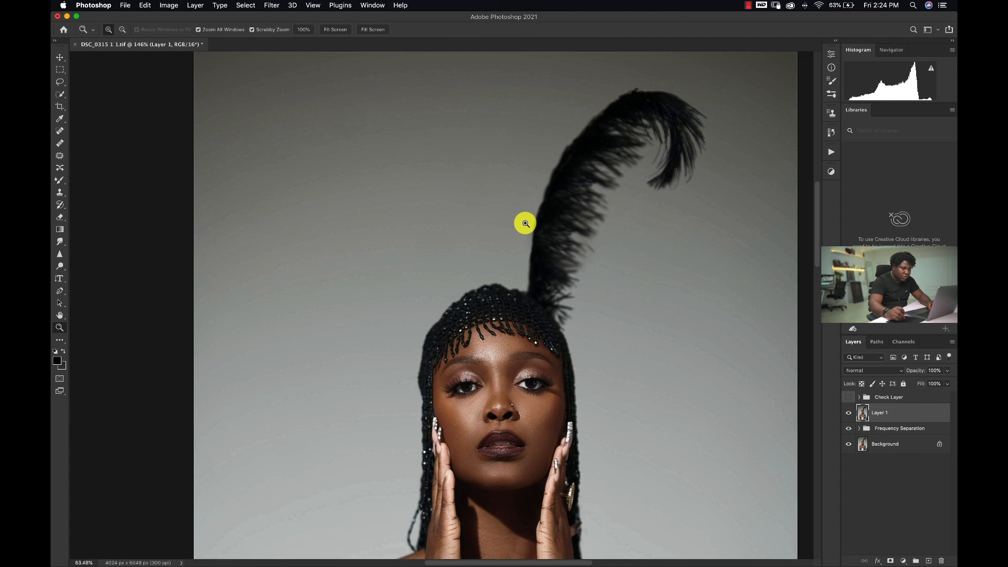
drag(605, 297, 593, 299)
drag(469, 324, 356, 301)
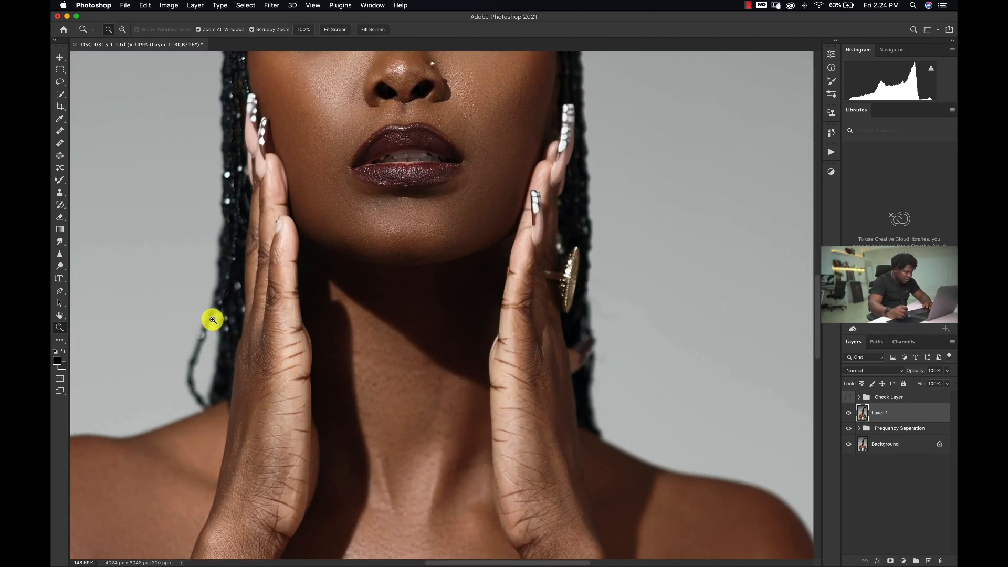
mouse_move(180, 362)
mouse_down()
mouse_move(275, 345)
mouse_move(327, 320)
mouse_up()
key(s)
drag(243, 265, 68, 265)
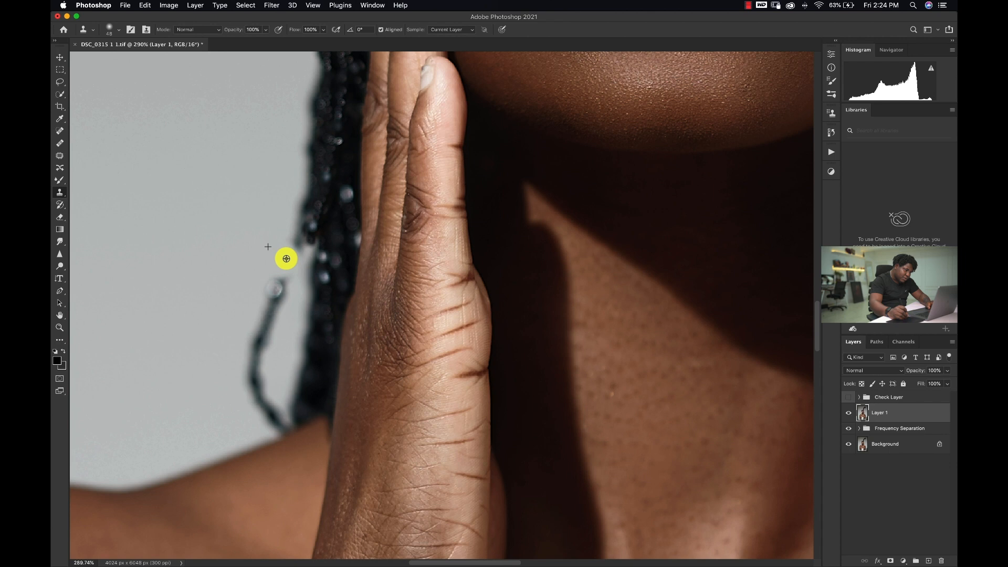
mouse_move(286, 235)
mouse_down()
mouse_move(255, 347)
mouse_move(225, 342)
mouse_move(272, 412)
mouse_move(269, 327)
mouse_move(277, 417)
mouse_move(254, 422)
mouse_up()
Step: Compare the portrait with and without Layer 1 and examine the beaded headpiece
key(z)
drag(290, 253, 243, 243)
click(849, 412)
click(848, 413)
drag(444, 250, 388, 248)
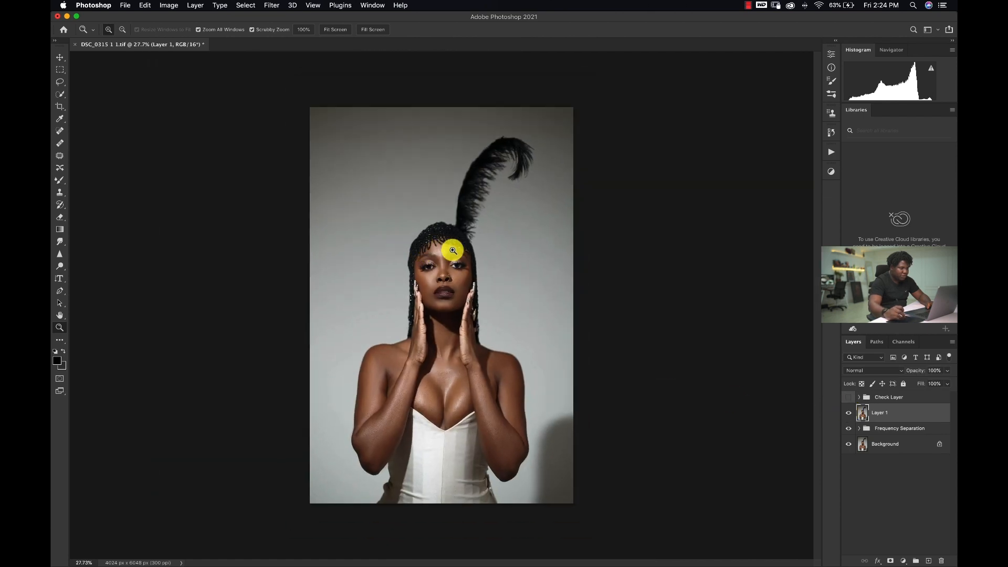
click(848, 413)
drag(449, 229, 504, 202)
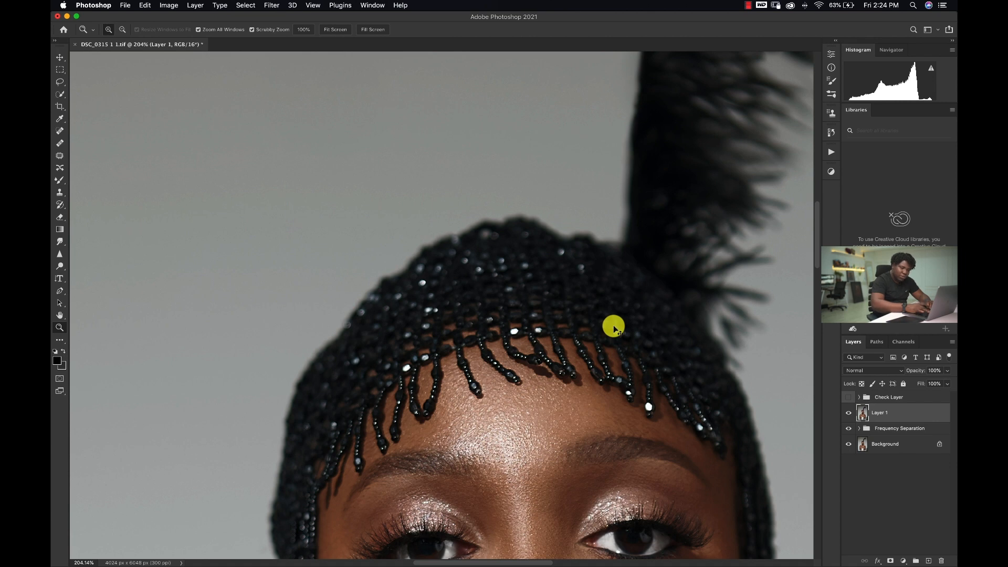
Step: Duplicate Layer 1 and open the copy in Liquify with the Forward Warp tool, focused on the beaded headpiece
key(ctrl+j)
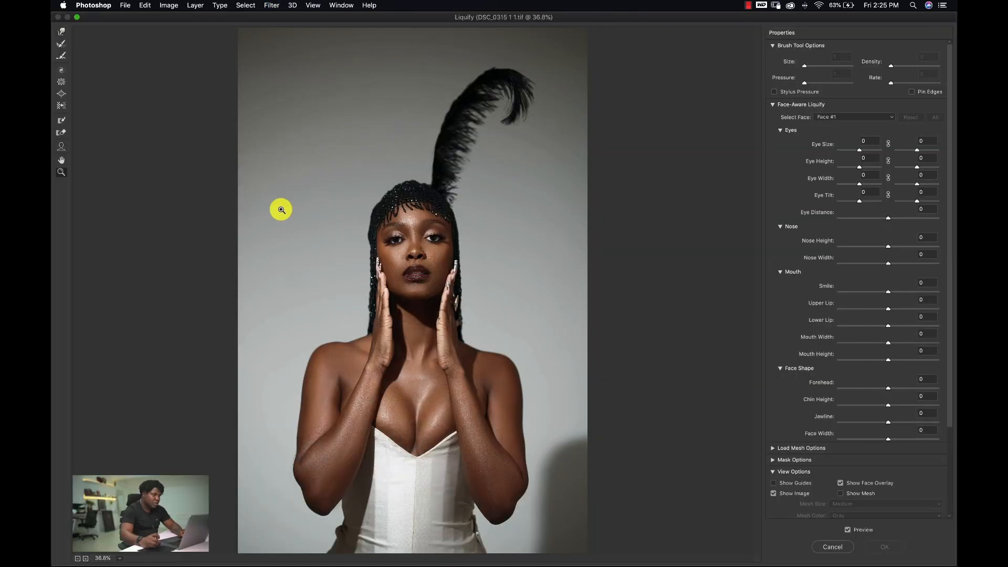
key(z)
drag(424, 187, 428, 189)
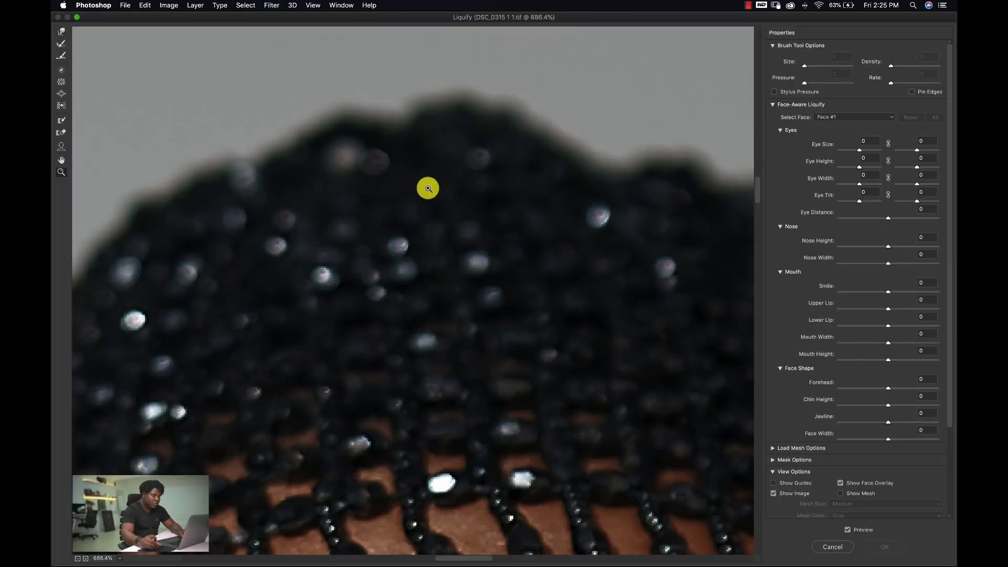
alt+click(412, 238)
alt+click(412, 239)
alt+click(411, 240)
alt+click(412, 241)
alt+click(412, 248)
click(373, 310)
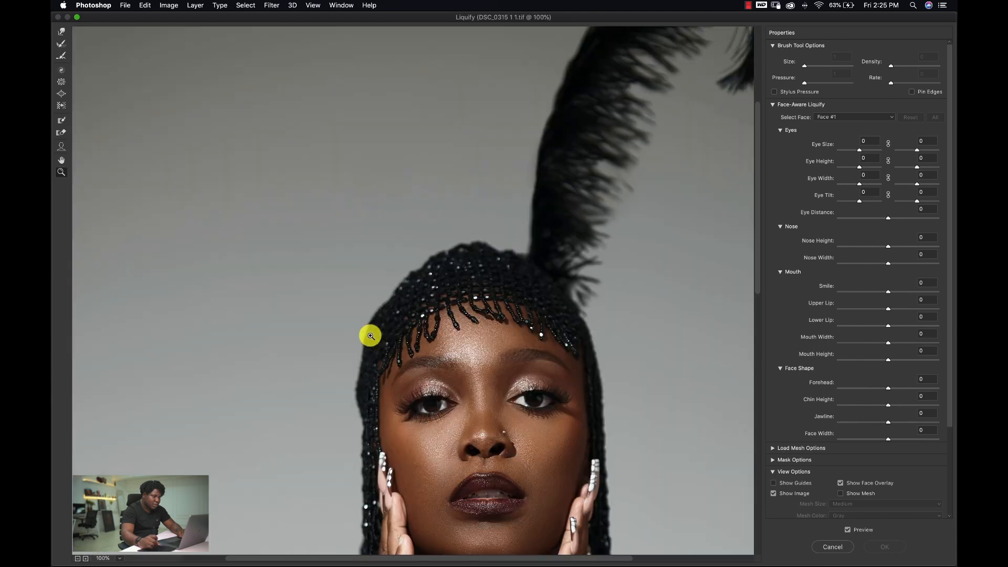
click(61, 32)
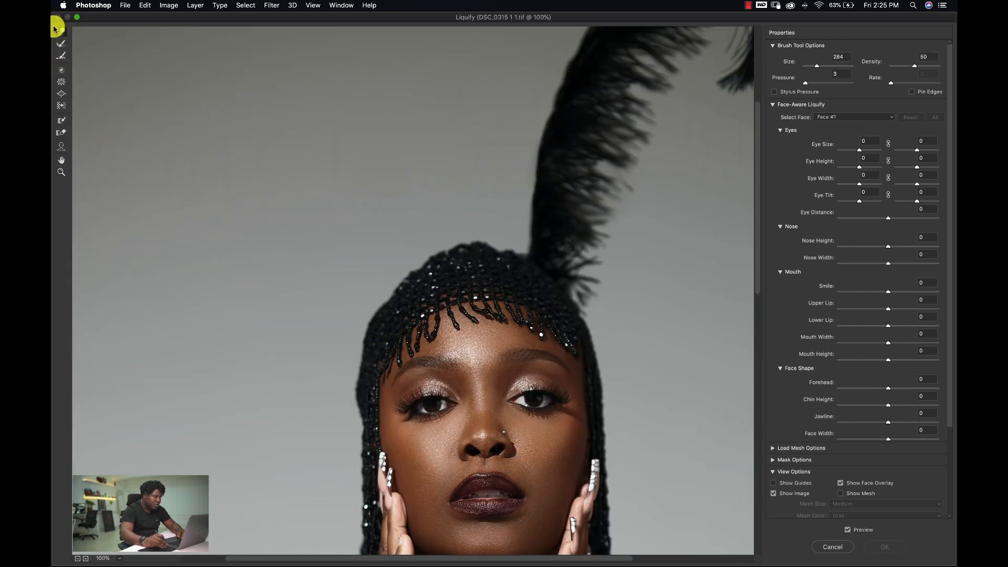
Step: Try to push the headpiece's outline into shape with Forward Warp at brush size 75 and pressure 100, then undo it
drag(395, 192, 364, 193)
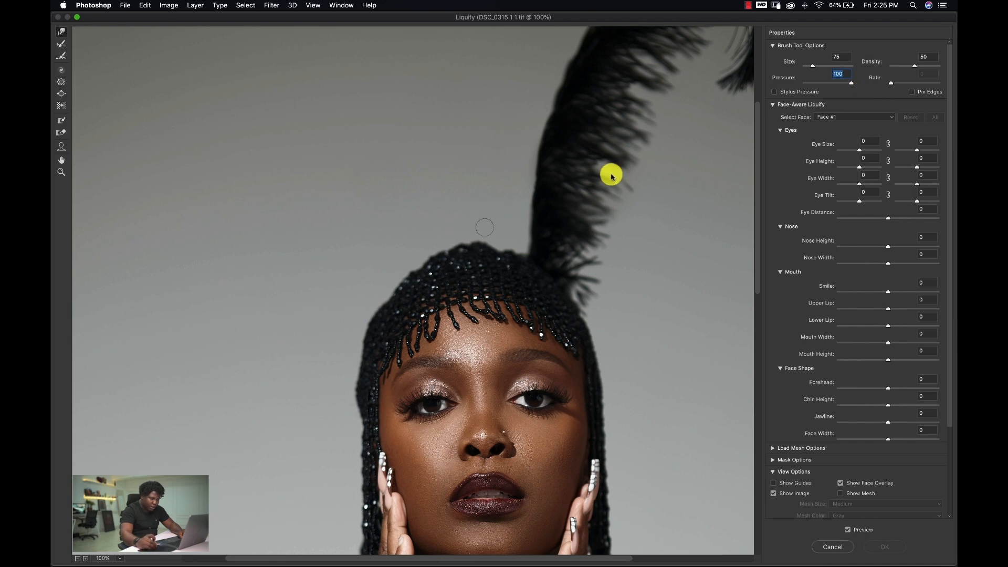
drag(467, 227, 504, 222)
mouse_move(387, 281)
mouse_down()
mouse_move(370, 257)
mouse_move(391, 291)
mouse_move(374, 282)
mouse_move(380, 307)
mouse_up()
key(super+z)
key(super+z)
key(super+z)
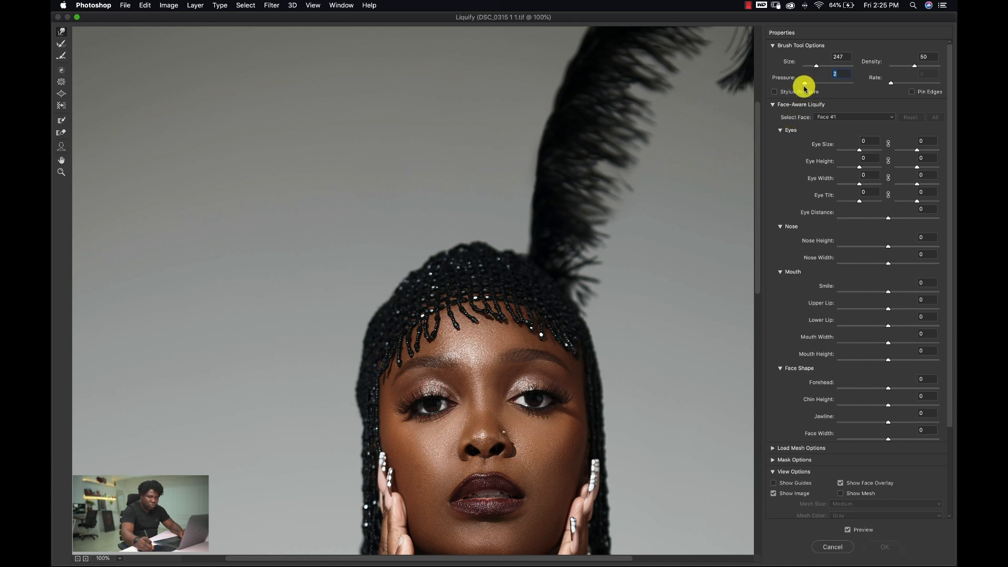
Step: Set the Forward Warp pressure to 2 and smooth the bumps along the headpiece's outline on the side away from the feather
mouse_move(457, 227)
mouse_down()
mouse_move(434, 273)
mouse_move(407, 252)
mouse_up()
key(z)
drag(406, 304, 403, 307)
alt+click(403, 308)
alt+click(396, 306)
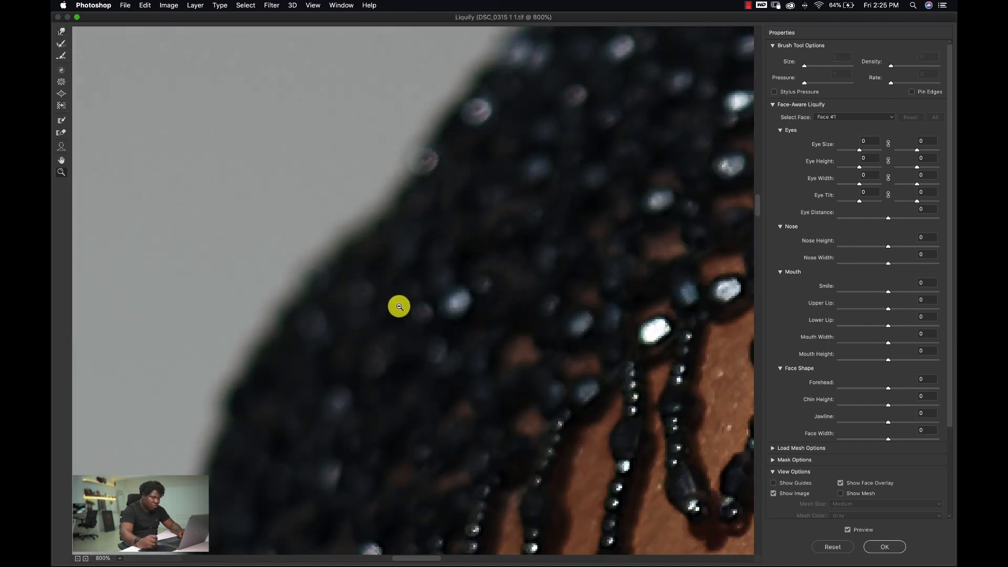
alt+click(398, 306)
alt+click(401, 306)
alt+click(406, 307)
alt+click(406, 307)
click(414, 279)
key(w)
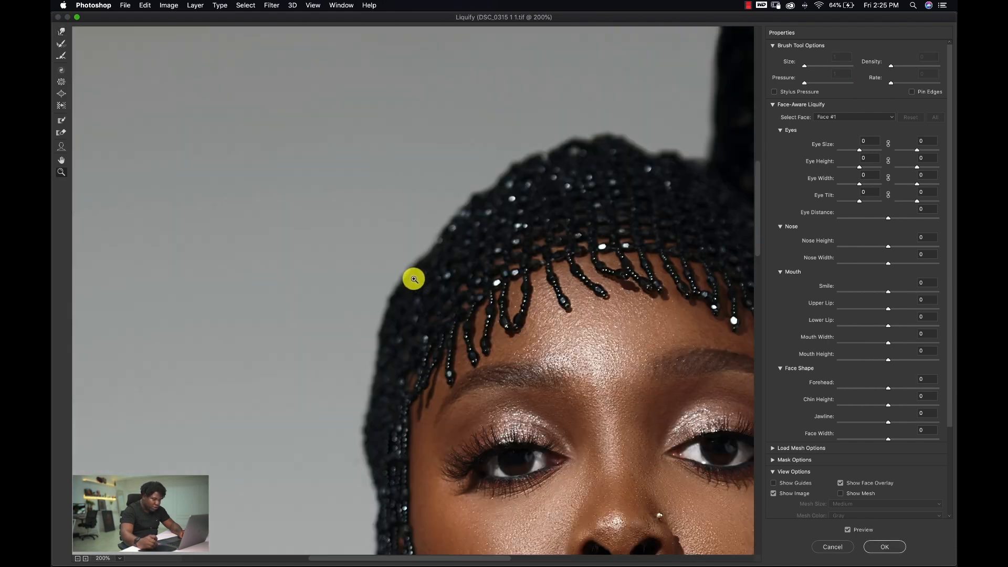
drag(400, 262, 482, 250)
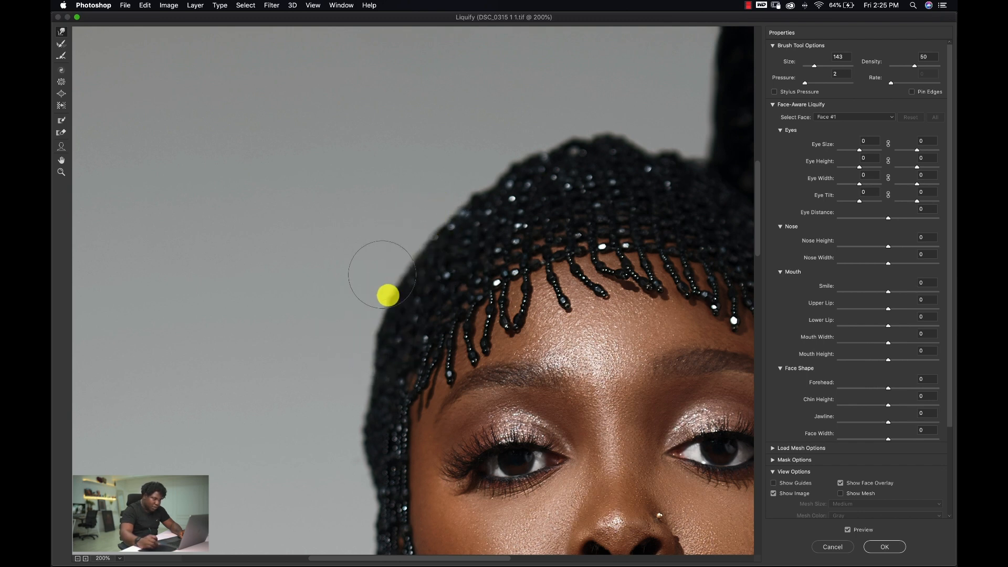
drag(405, 304, 348, 300)
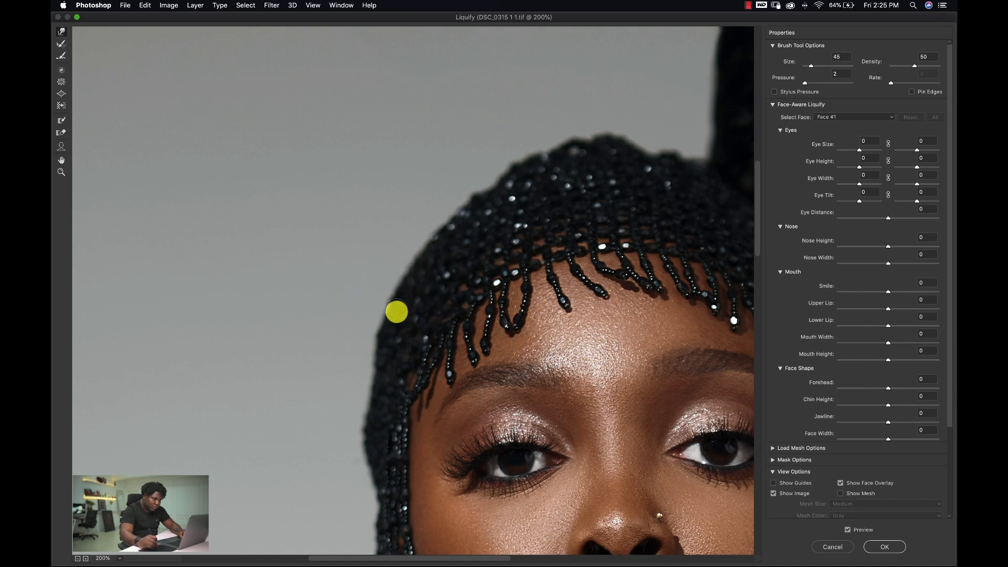
drag(342, 357, 393, 351)
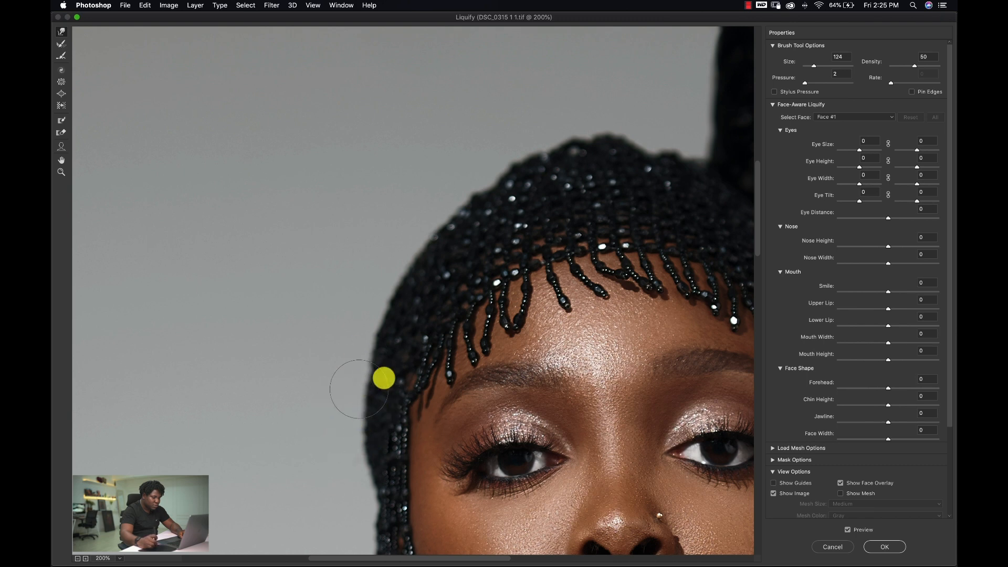
Step: Even out the headpiece's crown up to the feather with Forward Warp, raising the brush pressure to 6
drag(508, 211, 484, 182)
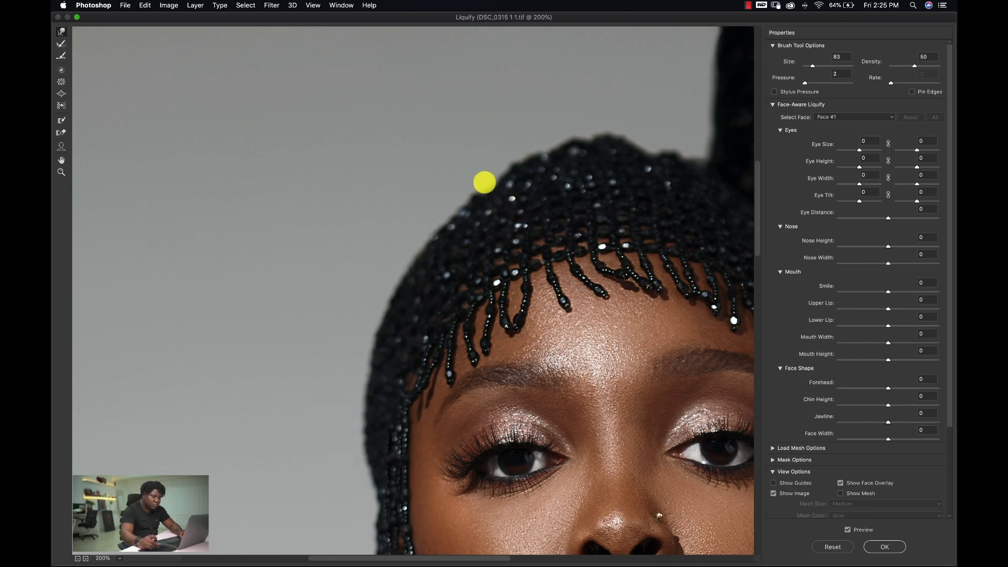
mouse_move(506, 195)
mouse_down()
mouse_move(520, 195)
mouse_move(490, 170)
mouse_up()
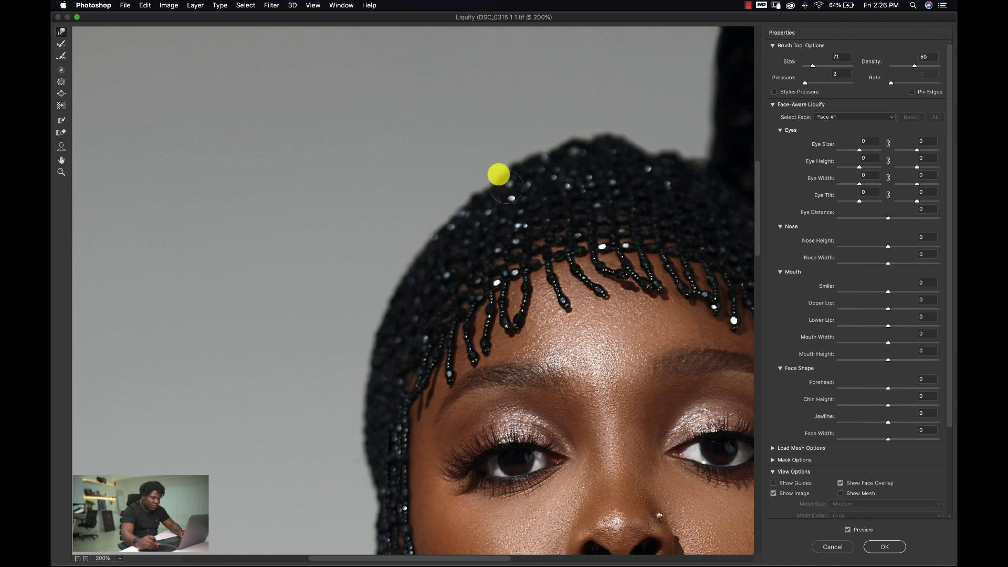
drag(527, 172, 581, 165)
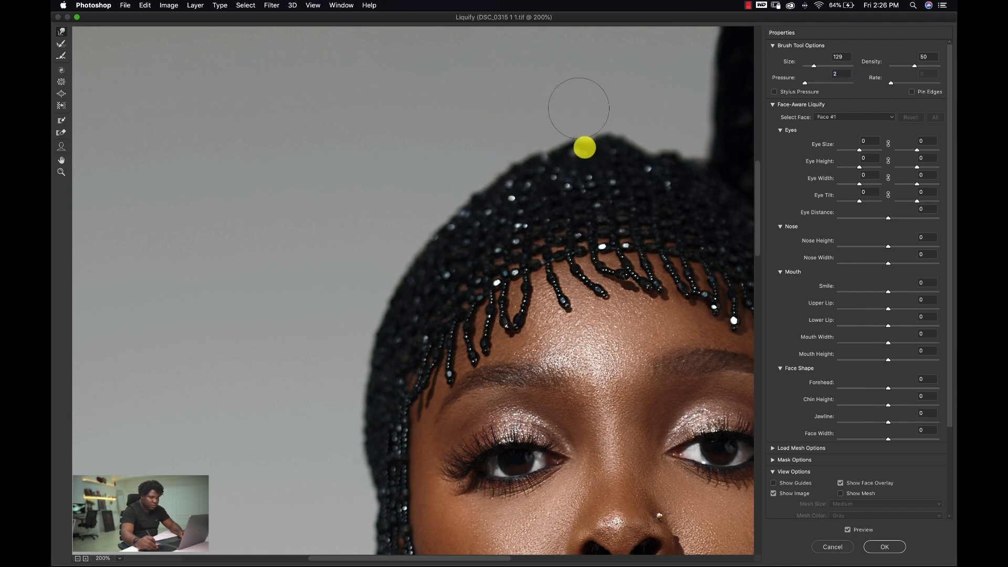
drag(607, 152, 556, 151)
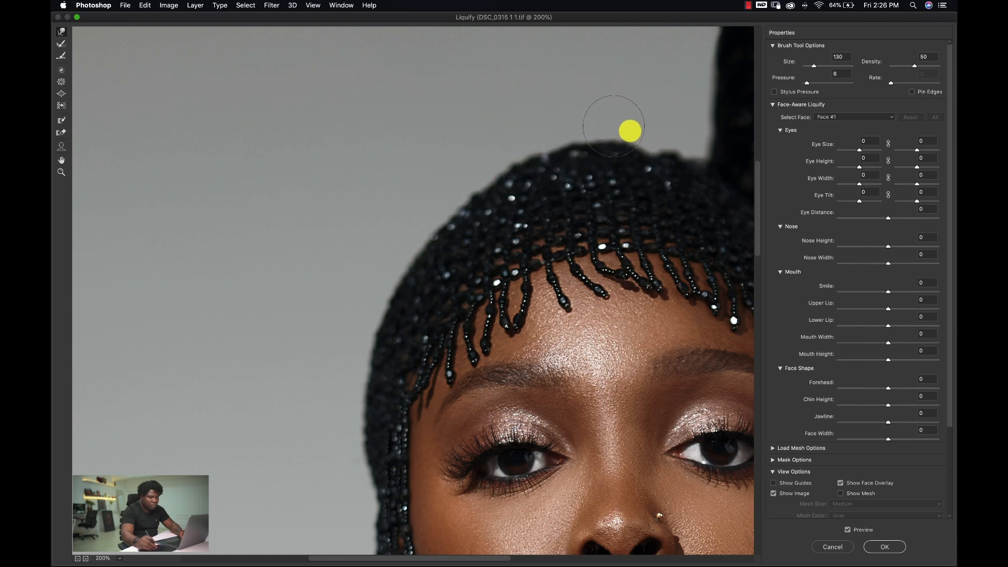
mouse_move(637, 164)
ctrl+alt+mouse_down()
mouse_move(594, 157)
mouse_move(610, 160)
ctrl+alt+mouse_up()
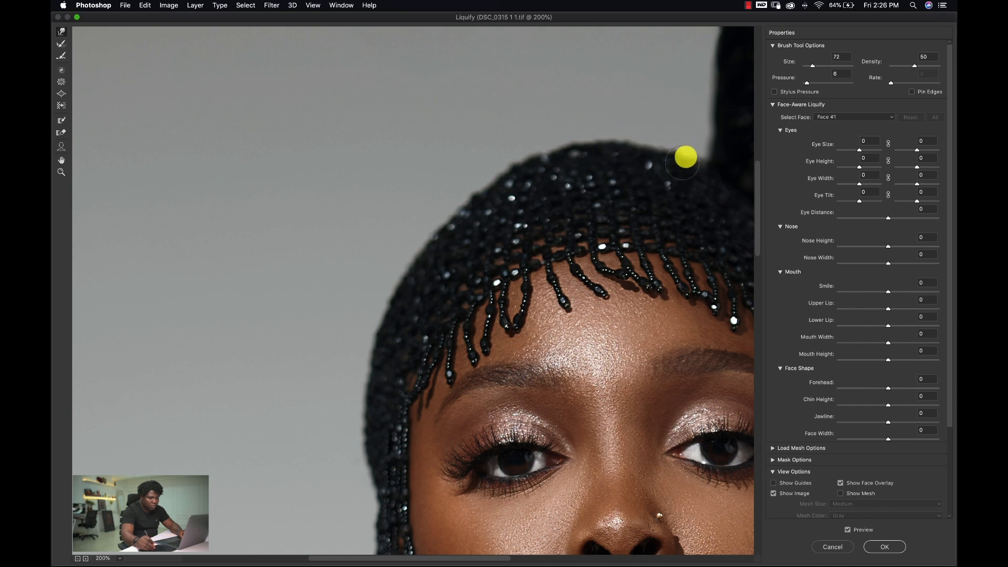
ctrl+alt+drag(661, 169, 742, 181)
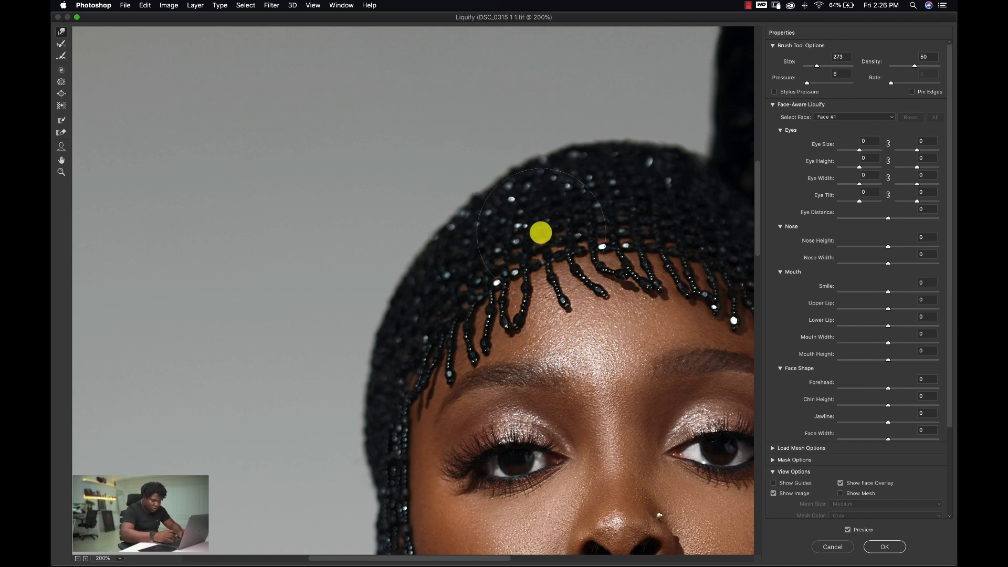
Step: Refine the headpiece's rounded top and its edge near the feather's base with a larger Forward Warp brush
key(super+0)
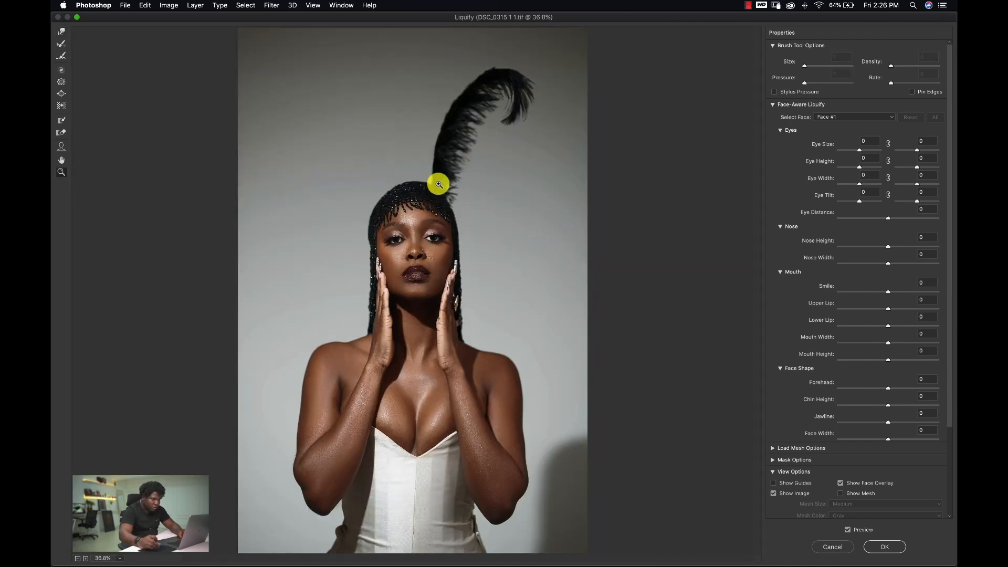
click(439, 184)
click(444, 252)
click(444, 299)
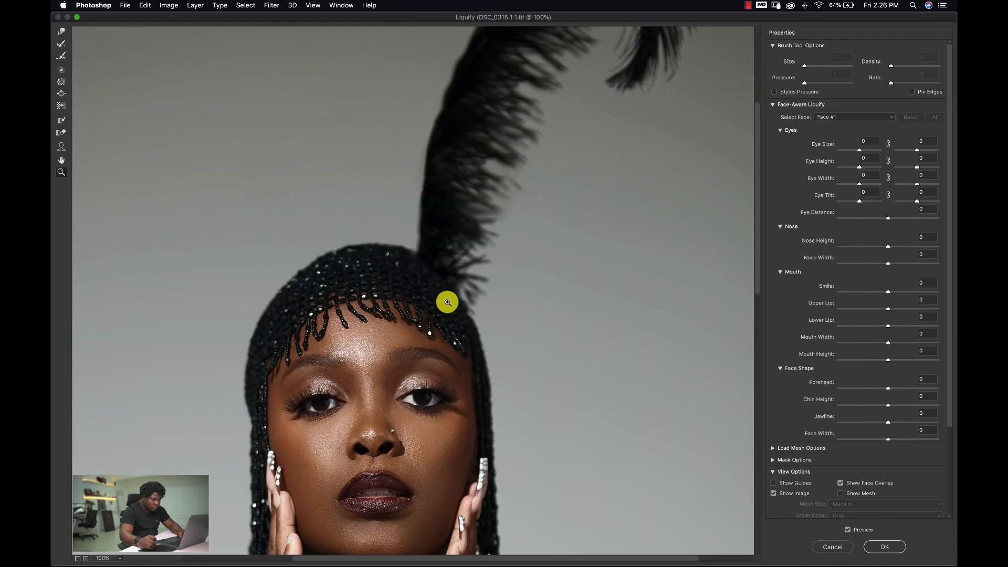
key(w)
drag(384, 257, 393, 260)
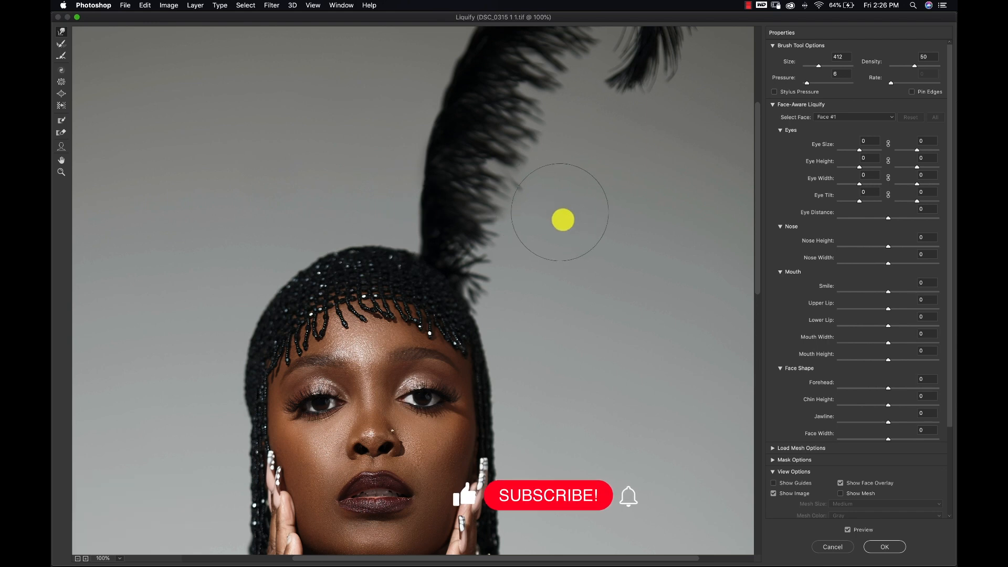
drag(447, 272, 422, 271)
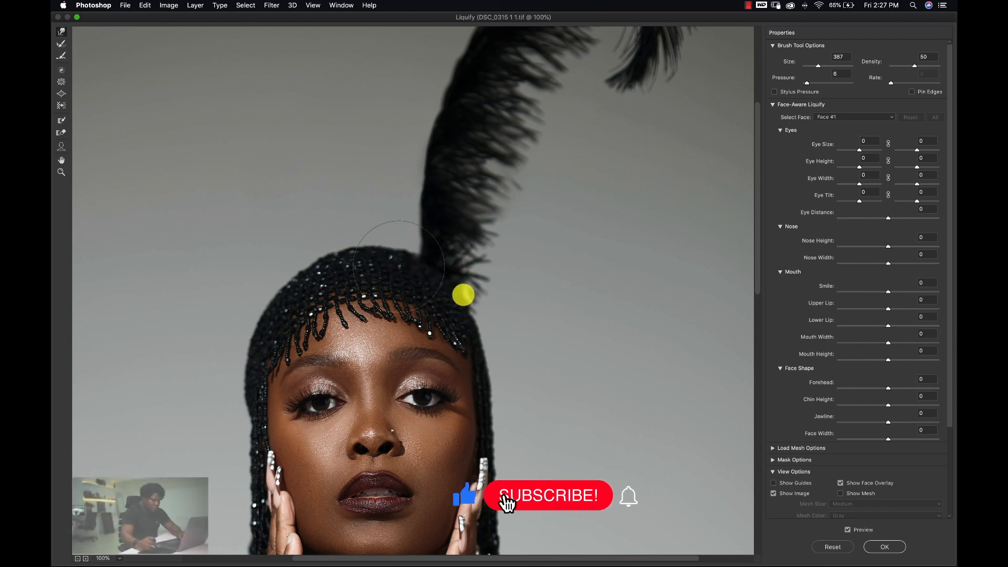
Step: Compare the portrait with and without the Liquify changes and examine the braids beside the face
click(848, 530)
click(849, 530)
key(z)
click(482, 329)
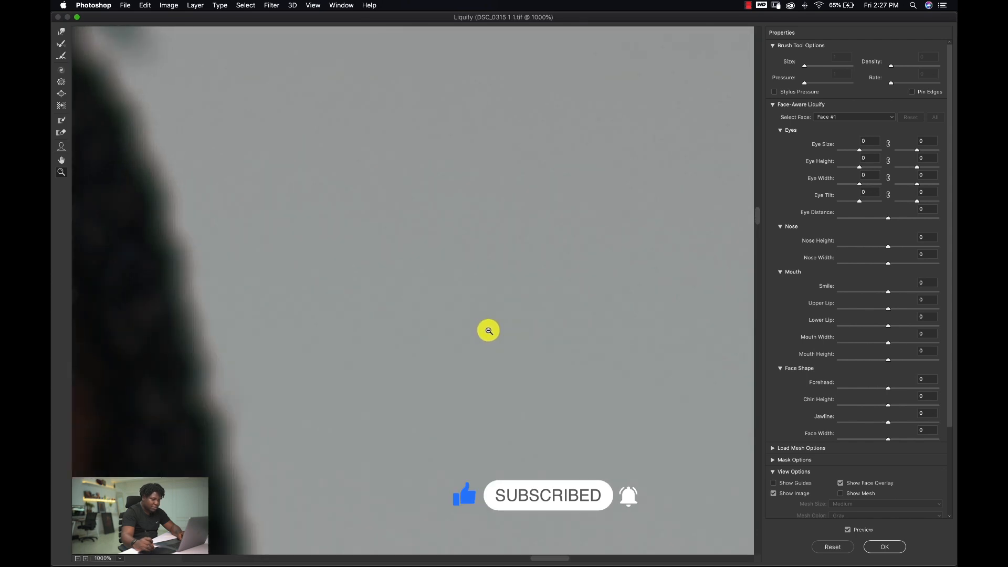
alt+click(499, 330)
alt+click(499, 330)
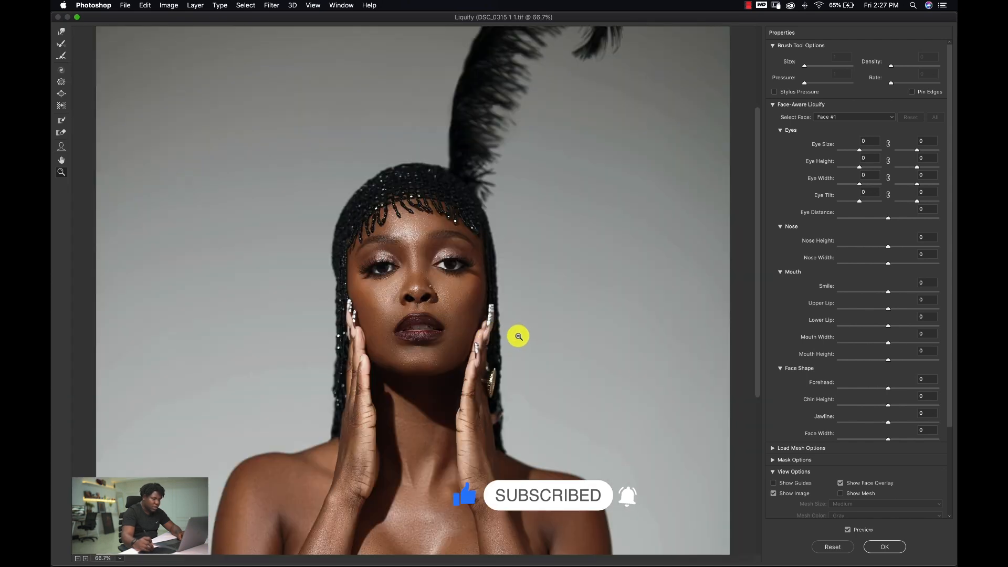
Step: Check the portrait with the Liquify preview off and on, and apply the Liquify changes
click(848, 529)
click(847, 529)
click(887, 547)
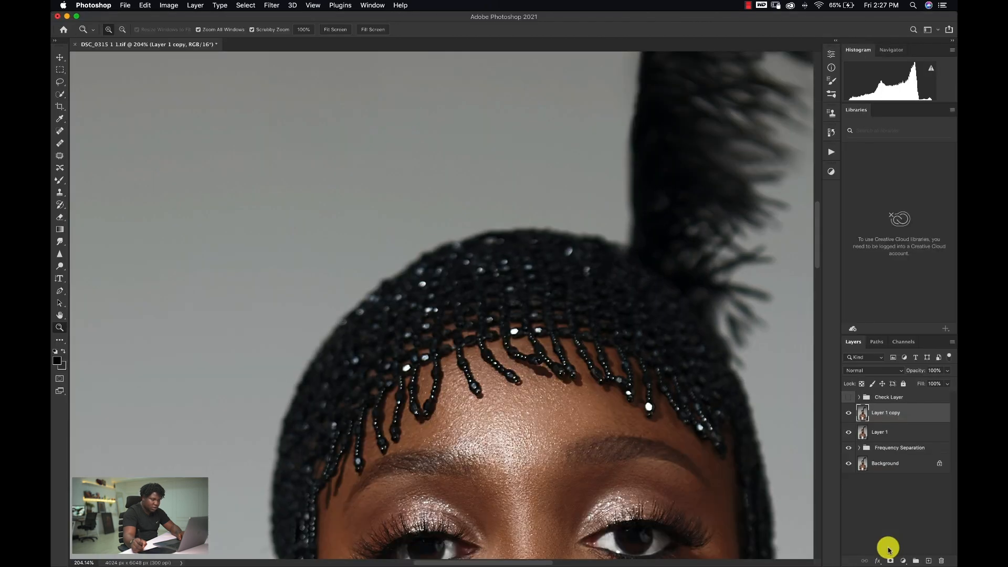
Step: Group Layer 1 copy and Layer 1 together above the Frequency Separation group
key(super+0)
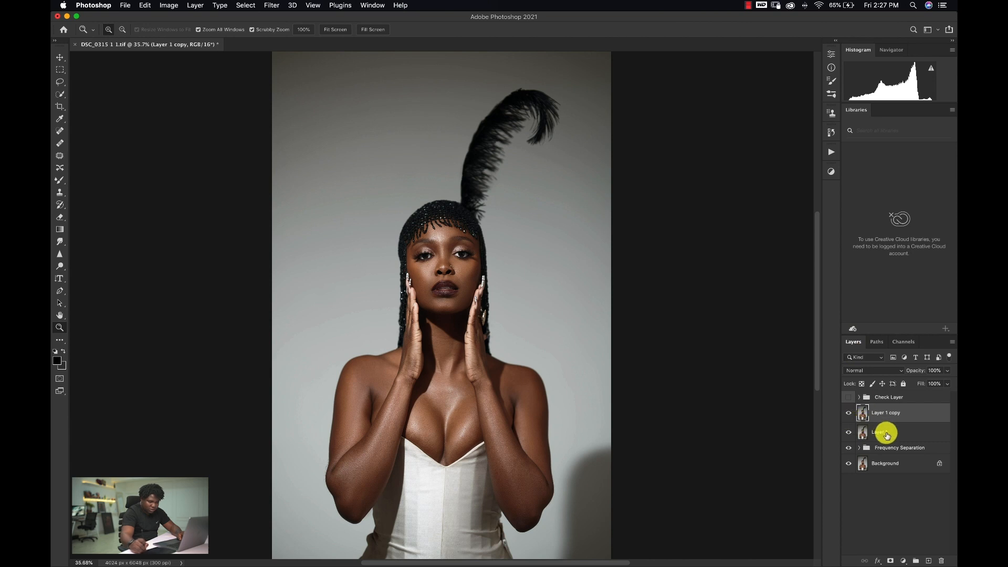
shift+click(885, 432)
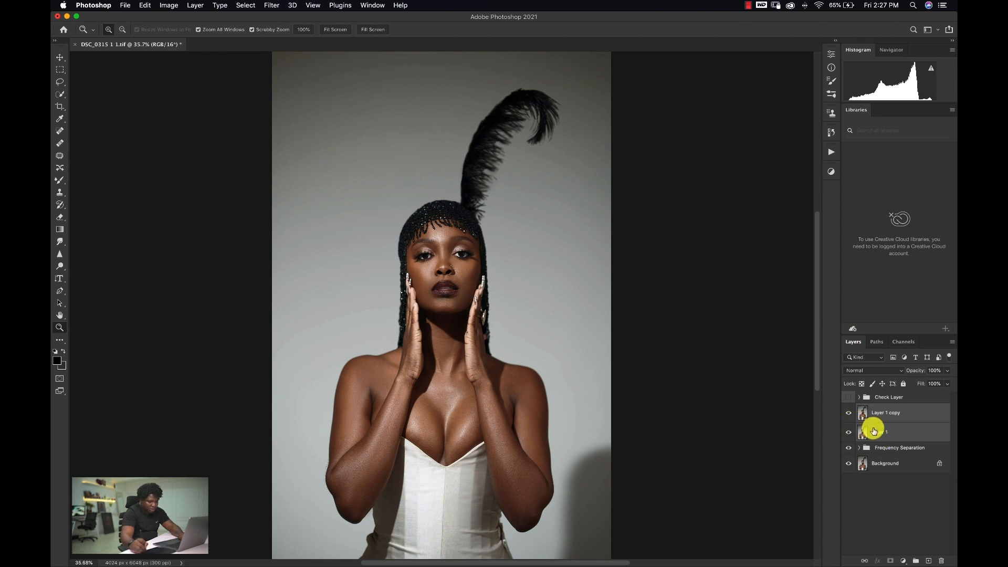
key(super+g)
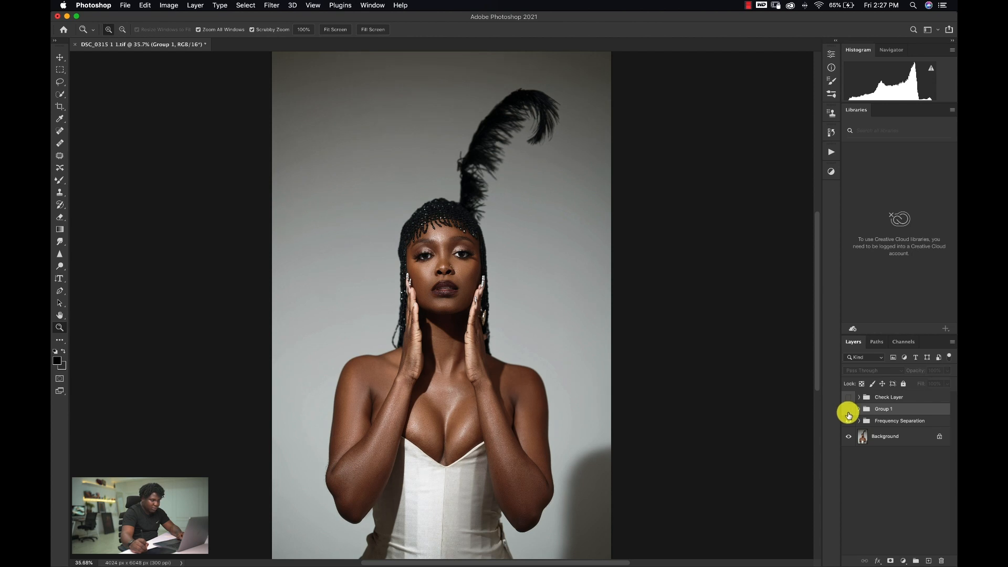
Step: Compare the full portrait with and without Group 1 to examine the feather, headpiece and braid cleanup
click(849, 414)
click(849, 411)
click(850, 412)
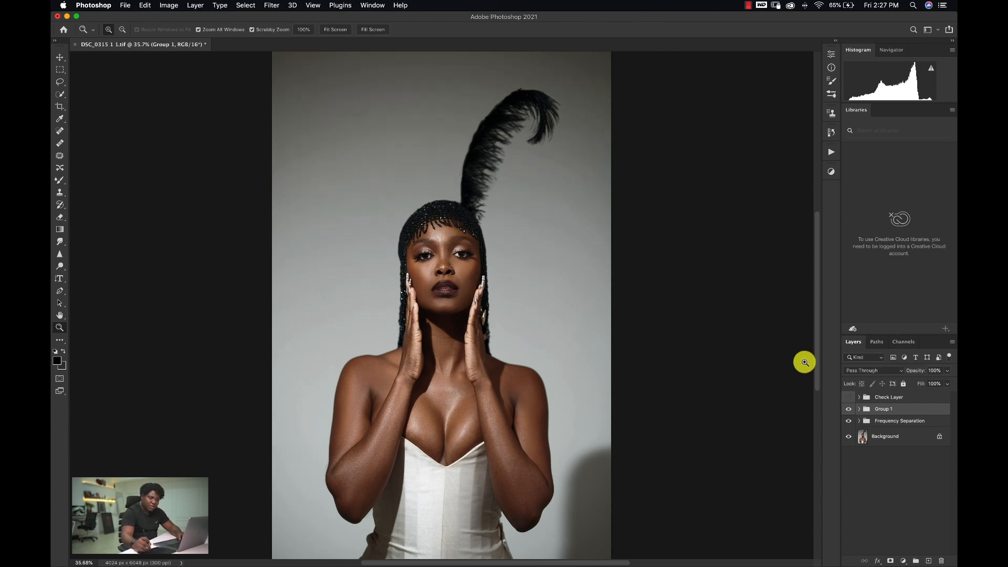
click(850, 409)
click(851, 410)
click(851, 409)
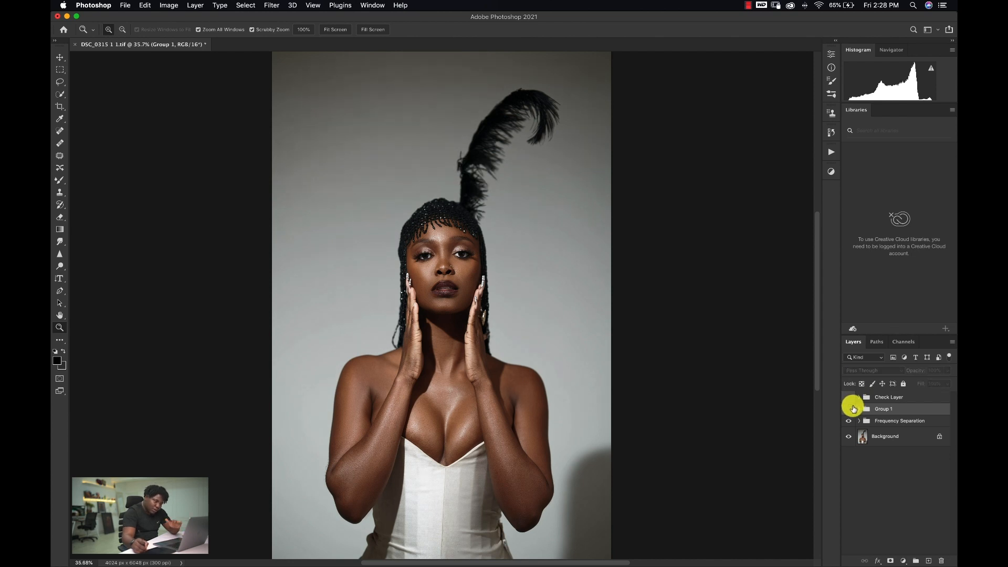
click(851, 410)
click(850, 410)
click(849, 411)
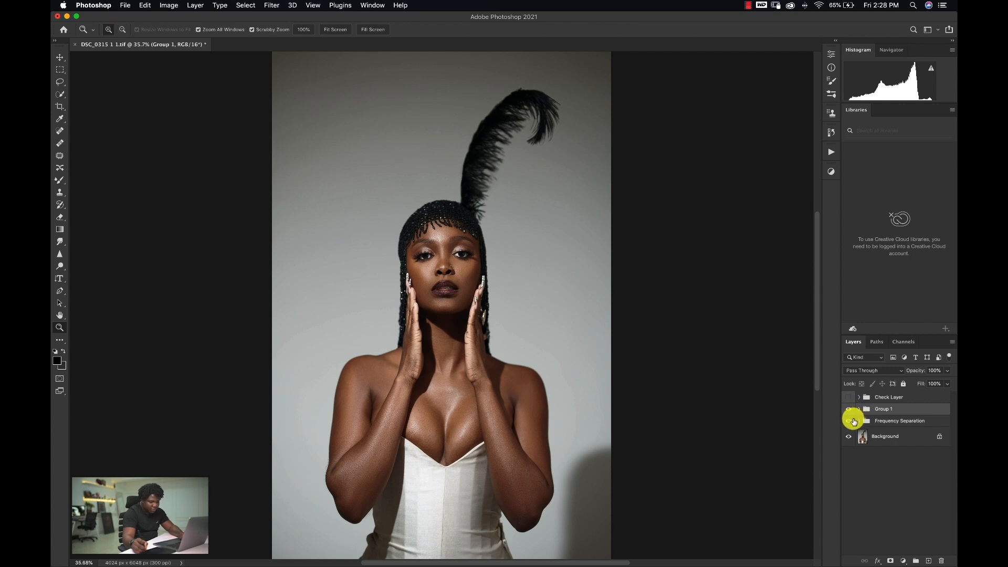
Step: Stamp all visible layers onto a new layer above Group 1 and clone away the dark spots on the upper front tooth
key(super+alt+shift+e)
mouse_move(477, 291)
mouse_down()
mouse_move(538, 277)
mouse_move(464, 277)
mouse_move(464, 286)
mouse_up()
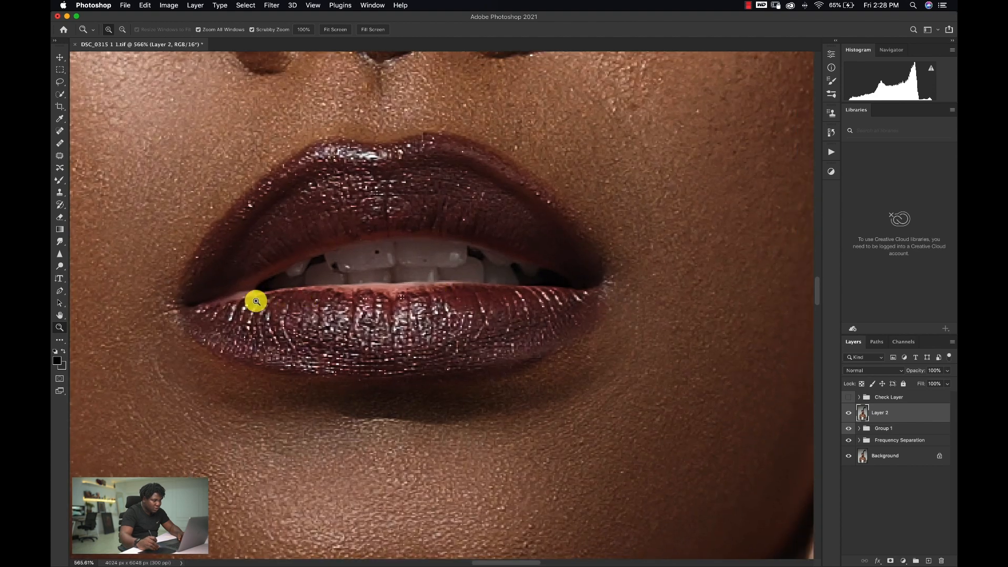
mouse_move(347, 341)
mouse_down()
mouse_move(338, 353)
mouse_move(354, 352)
mouse_move(253, 330)
mouse_move(263, 326)
mouse_up()
key(s)
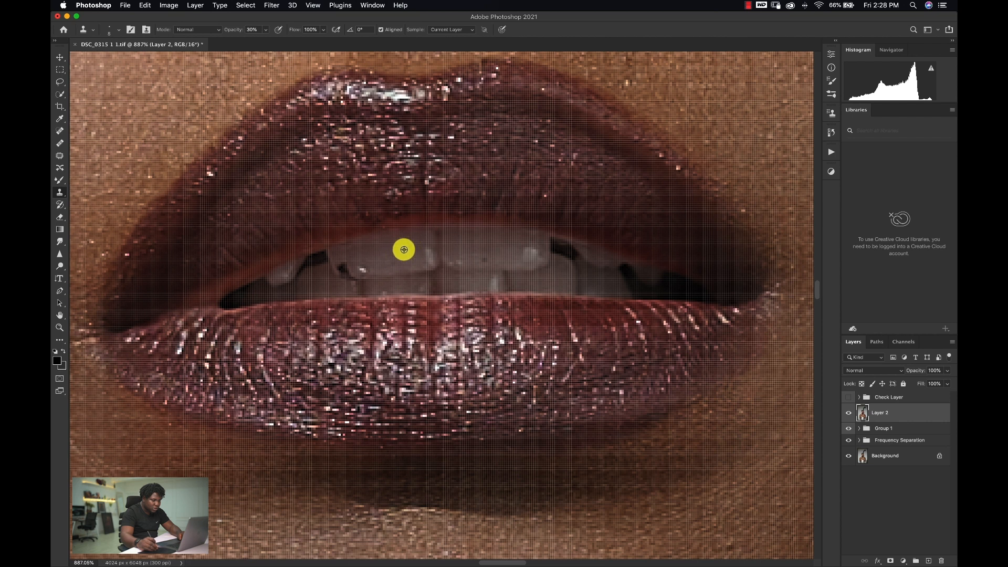
alt+click(373, 255)
click(344, 251)
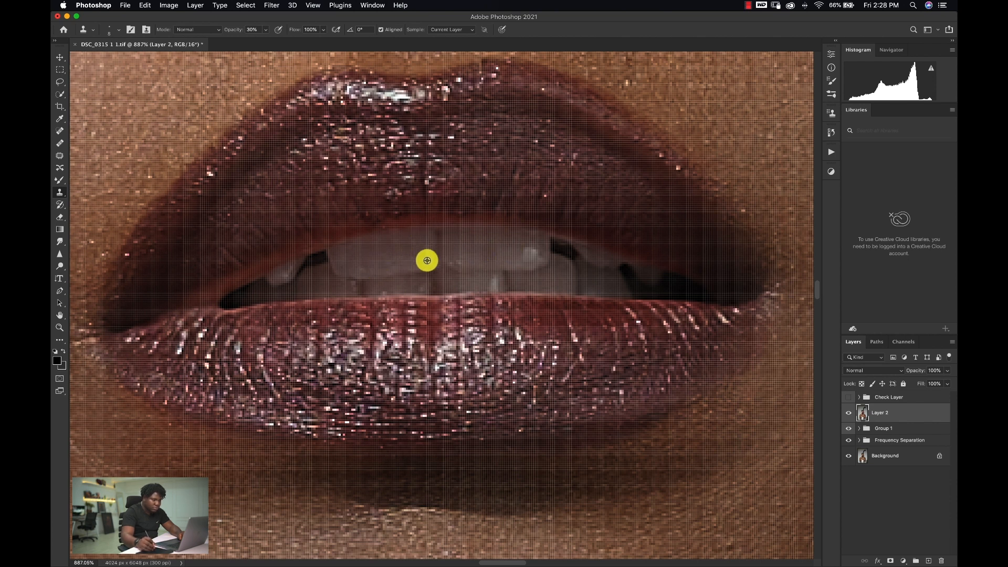
Step: Compare the finished retouch with the original Background layer alone, in an overall view and close up on the face
key(z)
drag(462, 241, 365, 236)
drag(604, 296, 531, 269)
drag(695, 312, 630, 308)
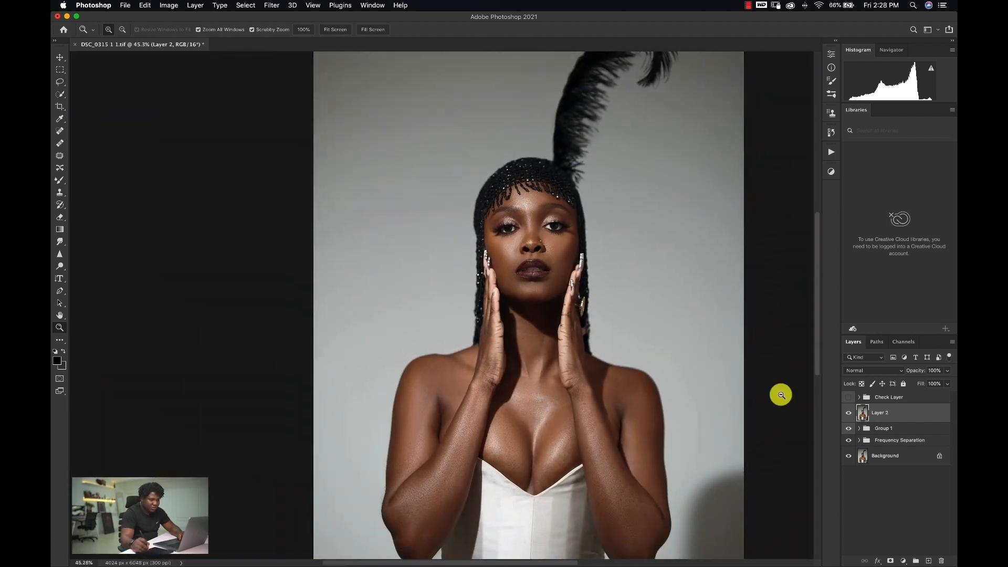
alt+click(851, 455)
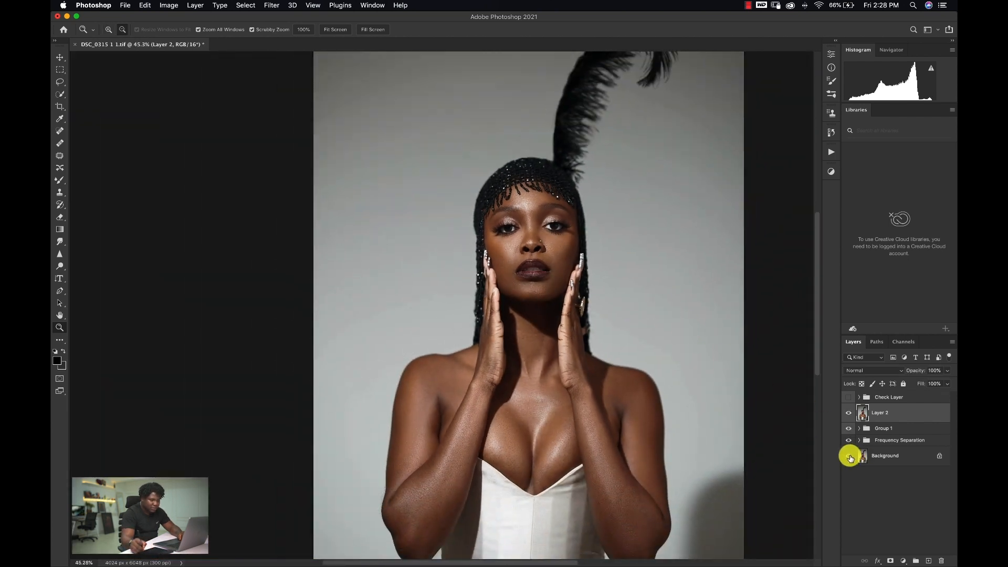
drag(633, 329, 582, 318)
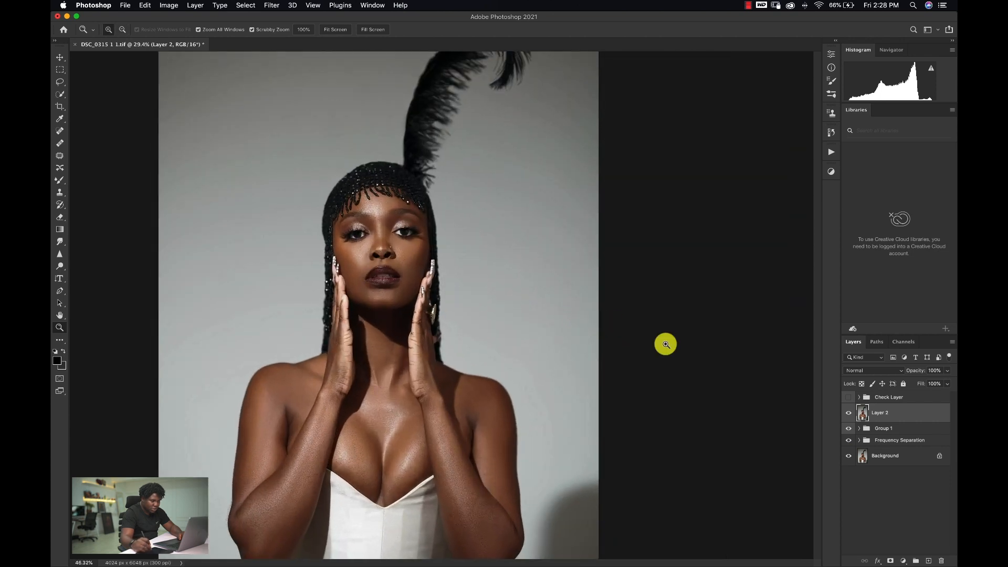
alt+click(849, 456)
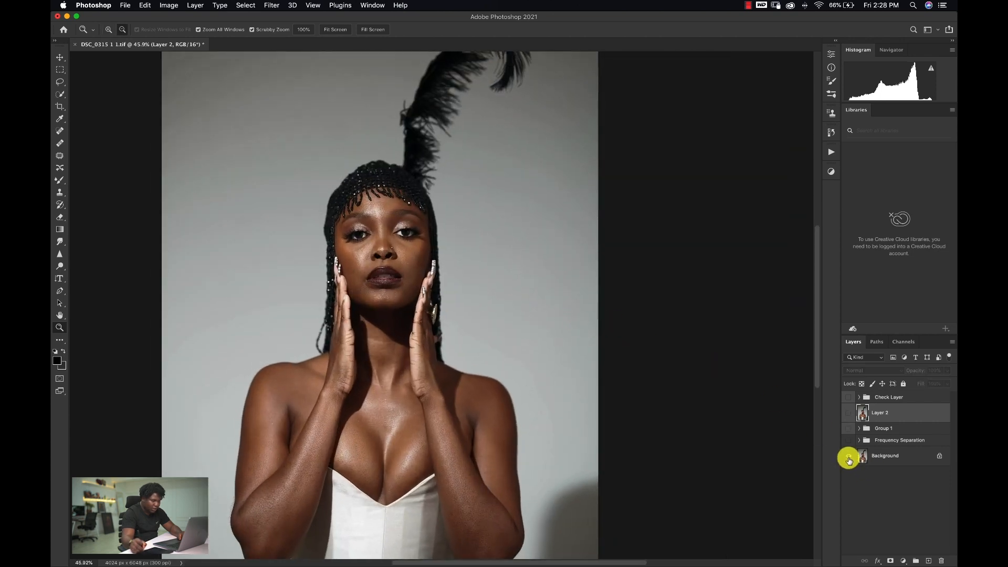
alt+click(848, 457)
alt+click(849, 457)
drag(407, 262, 511, 321)
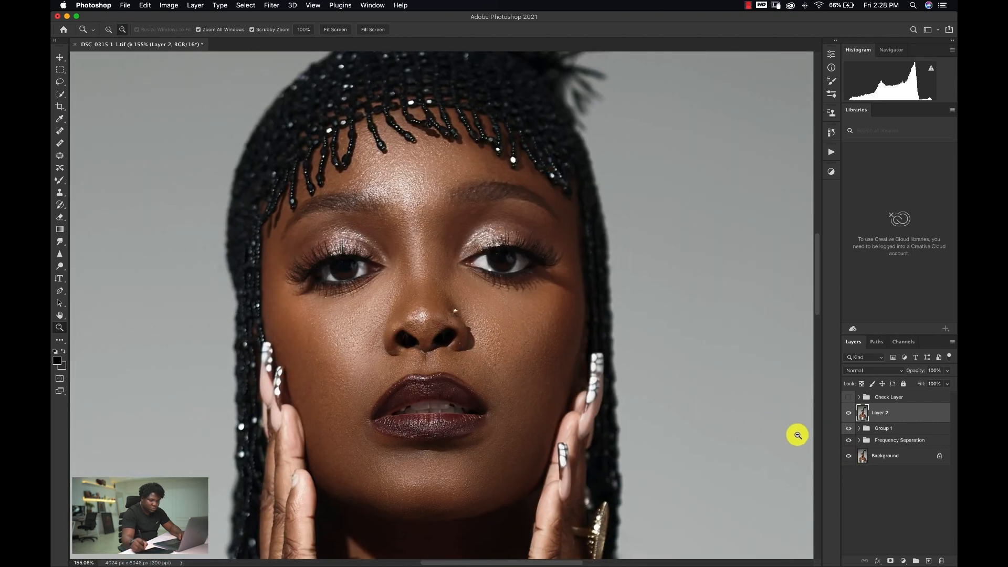
alt+click(850, 458)
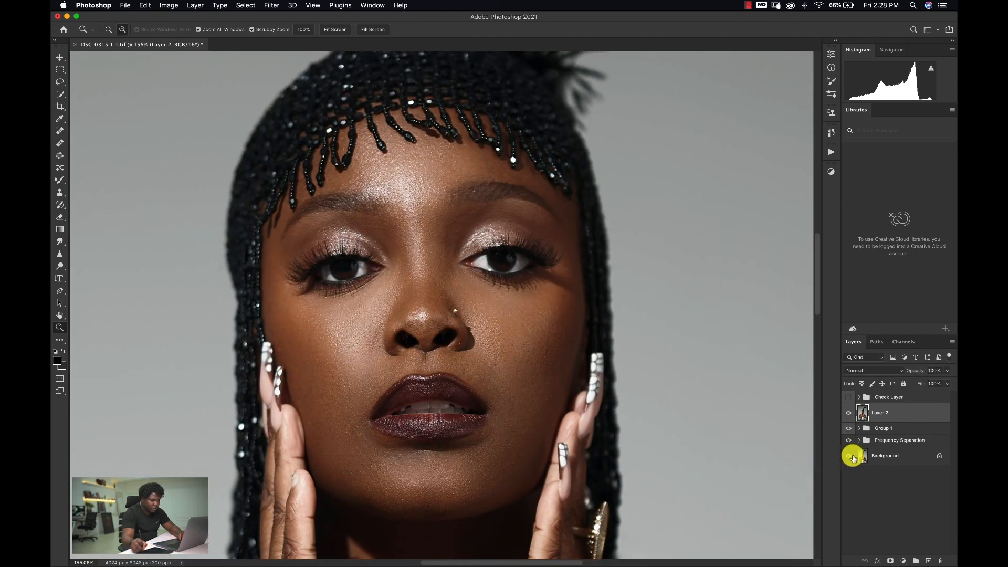
drag(697, 381, 506, 268)
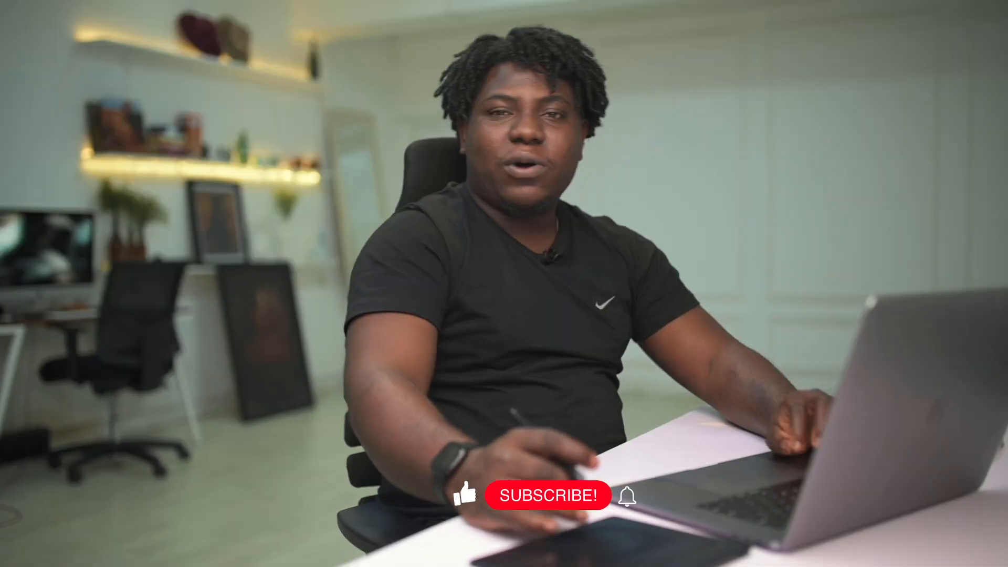